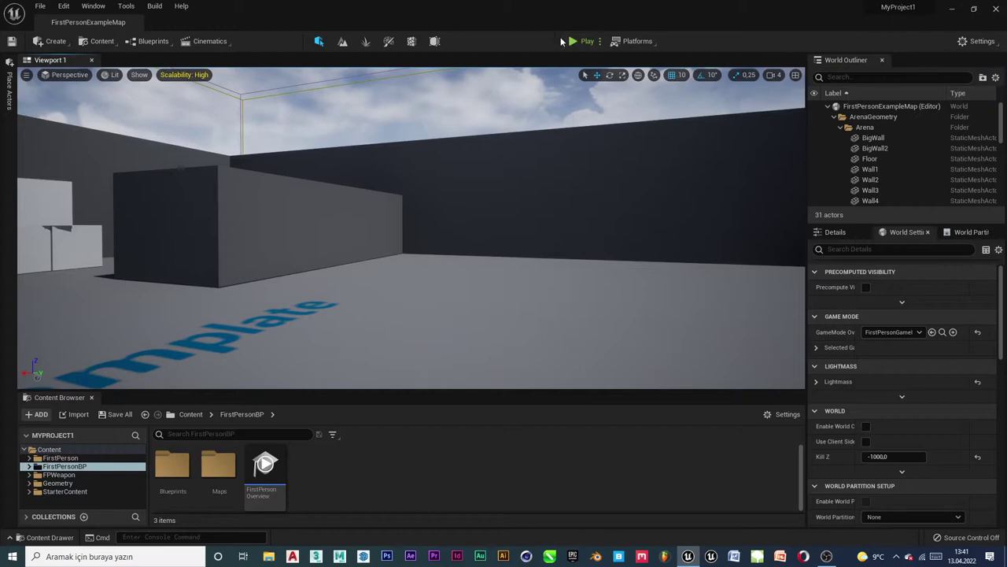
Start Play-in-Editor, fire two projectiles at the boxes and walk toward them
{"action": "left_click", "coordinate": [575, 44]}
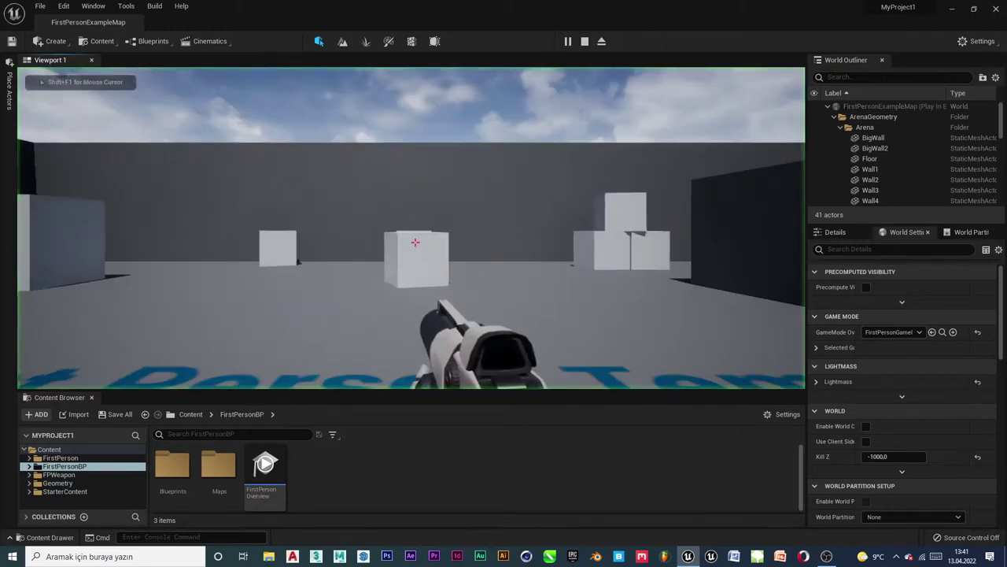
{"action": "left_click", "coordinate": [414, 242]}
{"action": "left_click", "coordinate": [415, 243]}
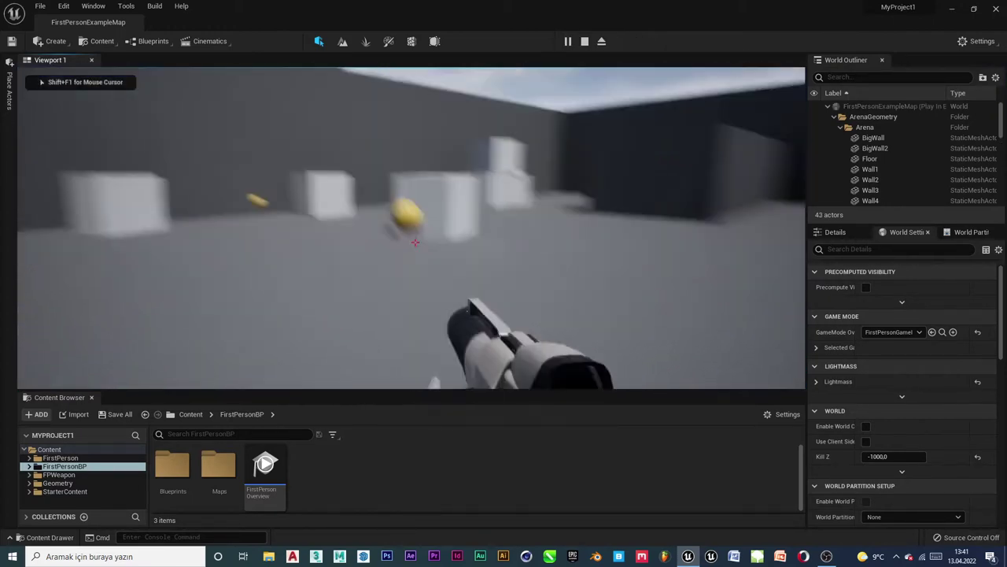
{"action": "key", "text": "w"}
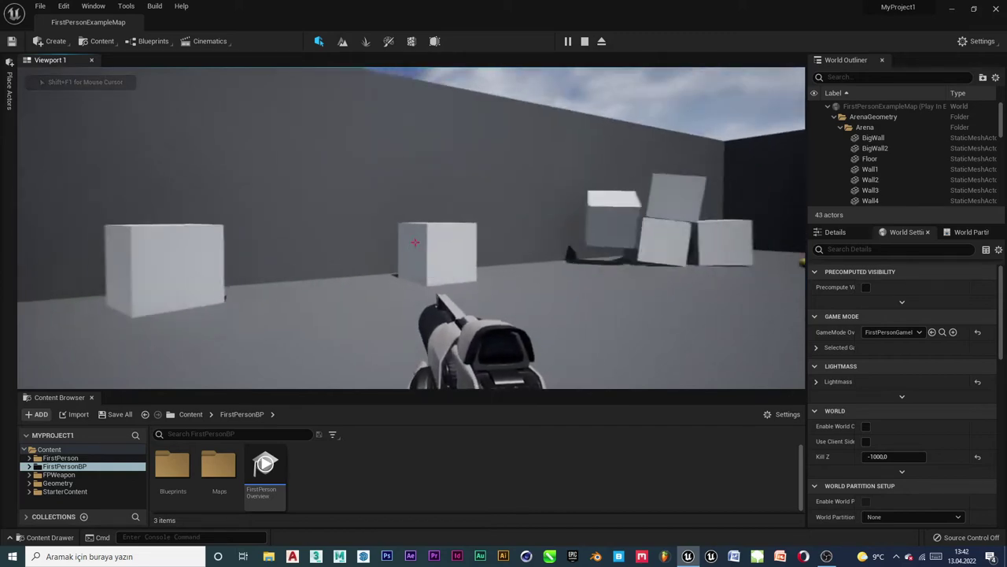
{"action": "mouse_move", "coordinate": [415, 243]}
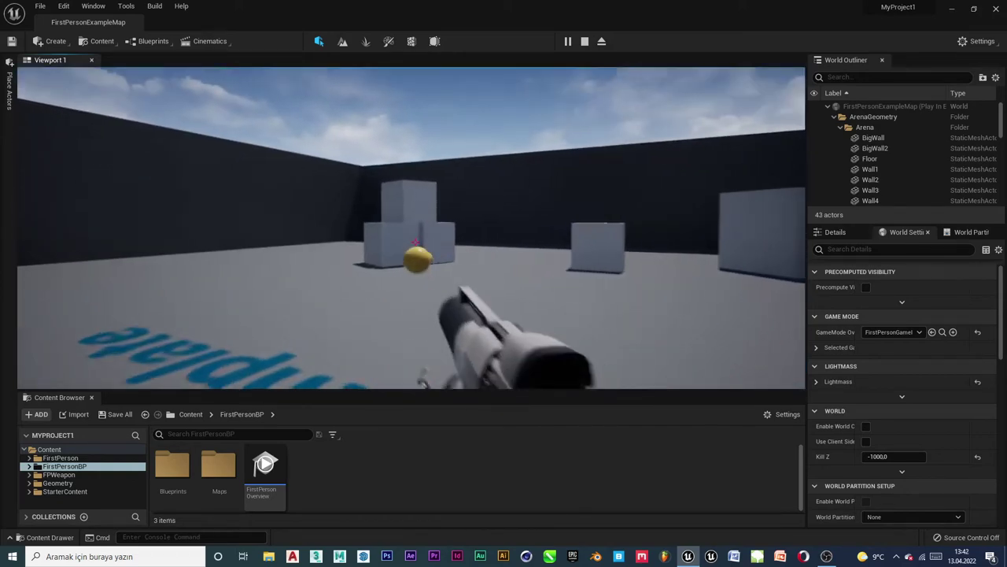
{"action": "key", "text": "w"}
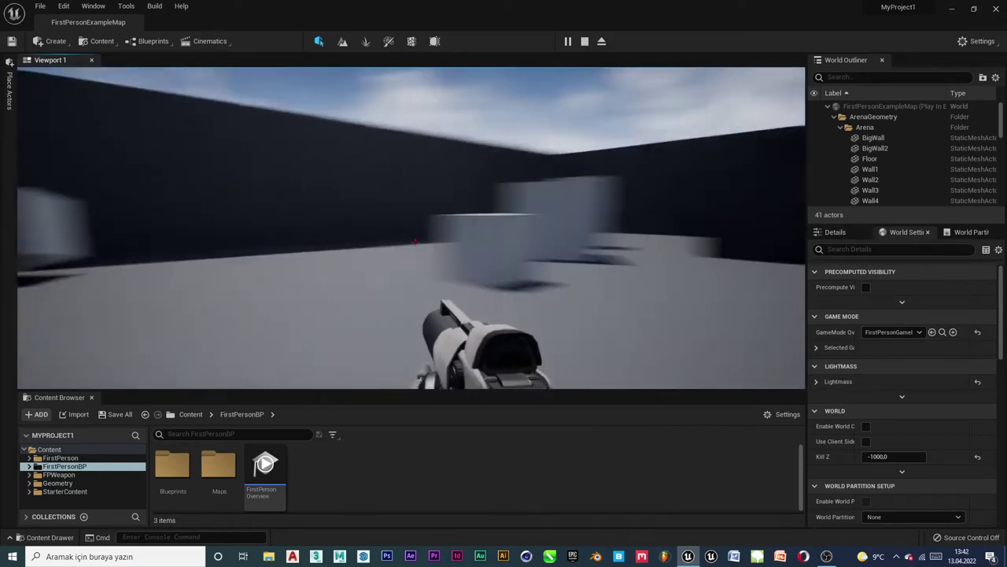
{"action": "key", "text": "w"}
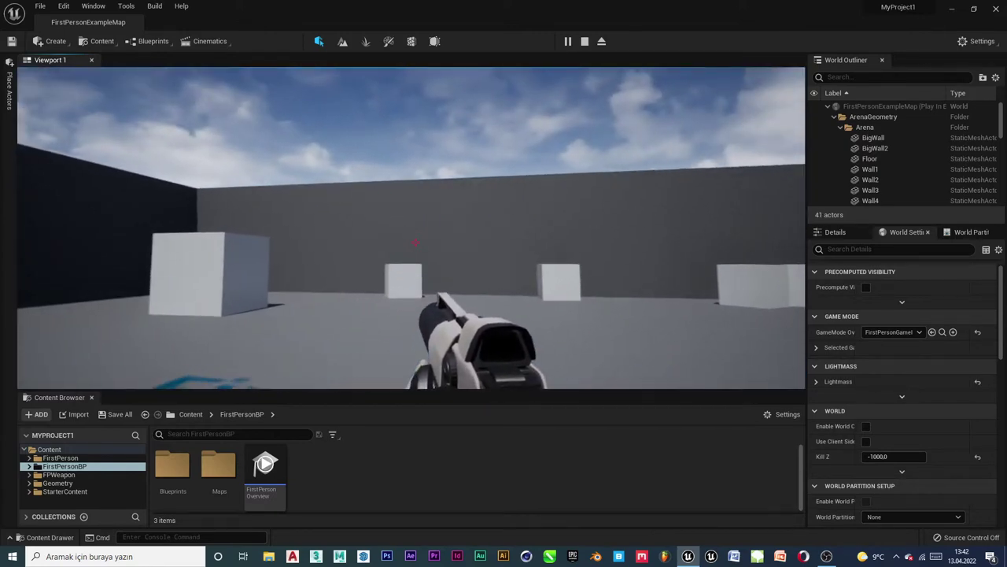
Fire a burst of projectiles at the boxes and walls, then stop the play session
{"action": "left_click", "coordinate": [414, 242]}
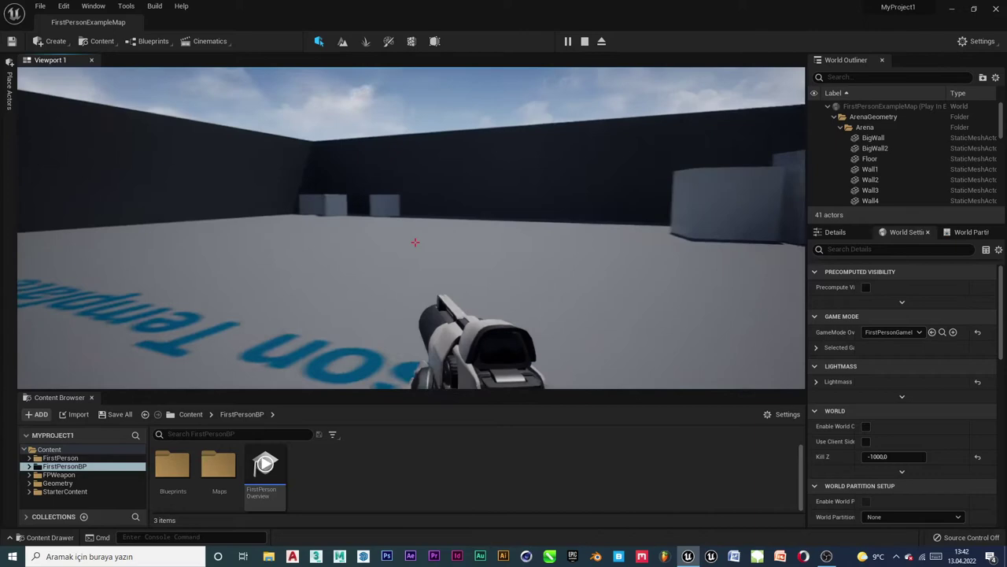
{"action": "left_click", "coordinate": [414, 242]}
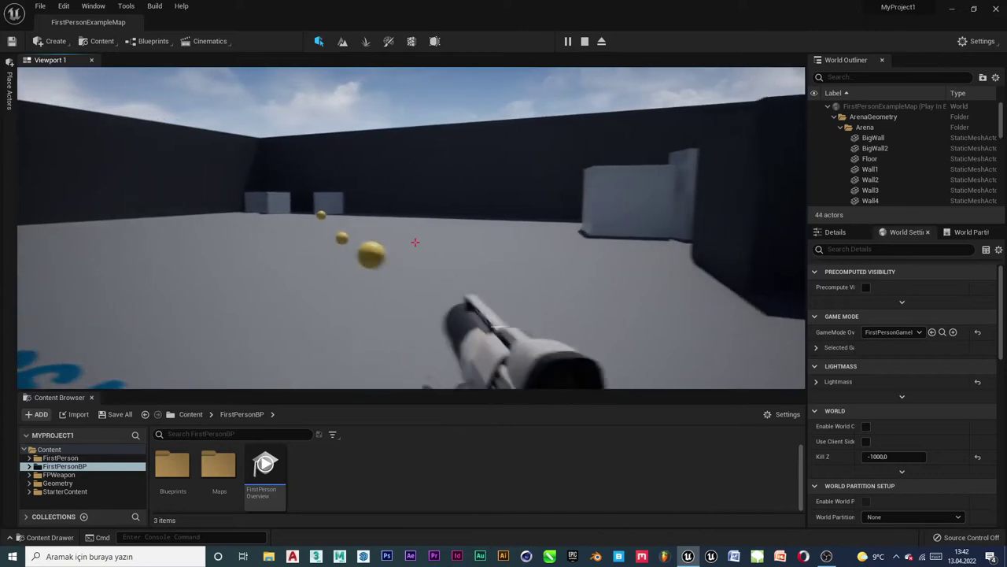
{"action": "left_click", "coordinate": [414, 242]}
{"action": "left_click", "coordinate": [414, 242]}
{"action": "left_click", "coordinate": [415, 242]}
{"action": "left_click", "coordinate": [414, 242]}
{"action": "left_click", "coordinate": [415, 242]}
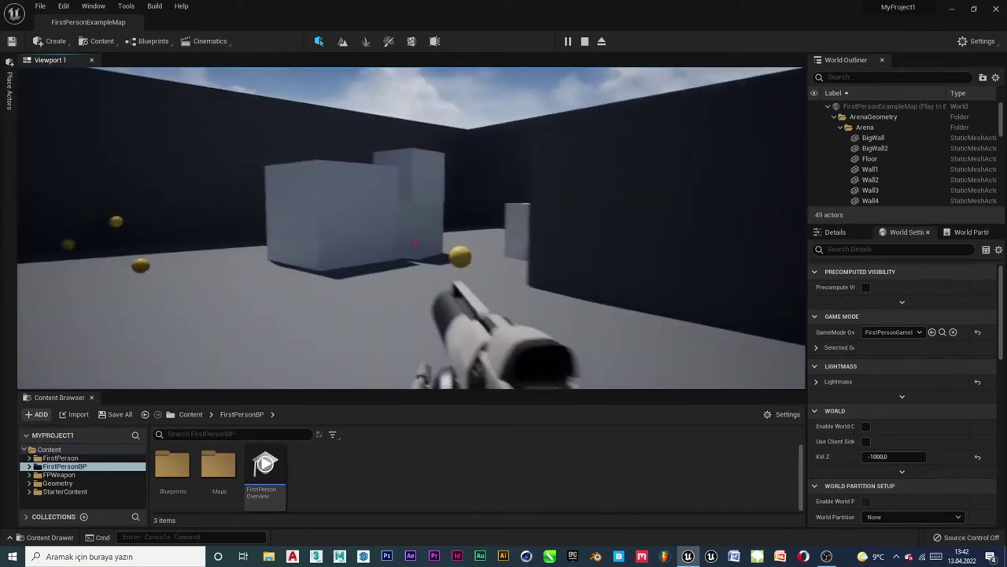
{"action": "left_click", "coordinate": [415, 243]}
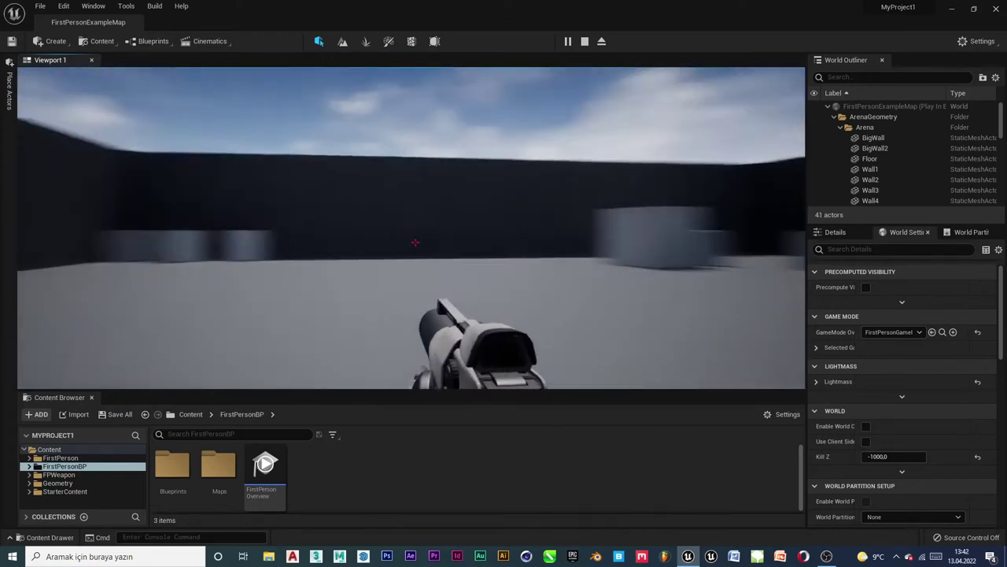
{"action": "left_click", "coordinate": [414, 242]}
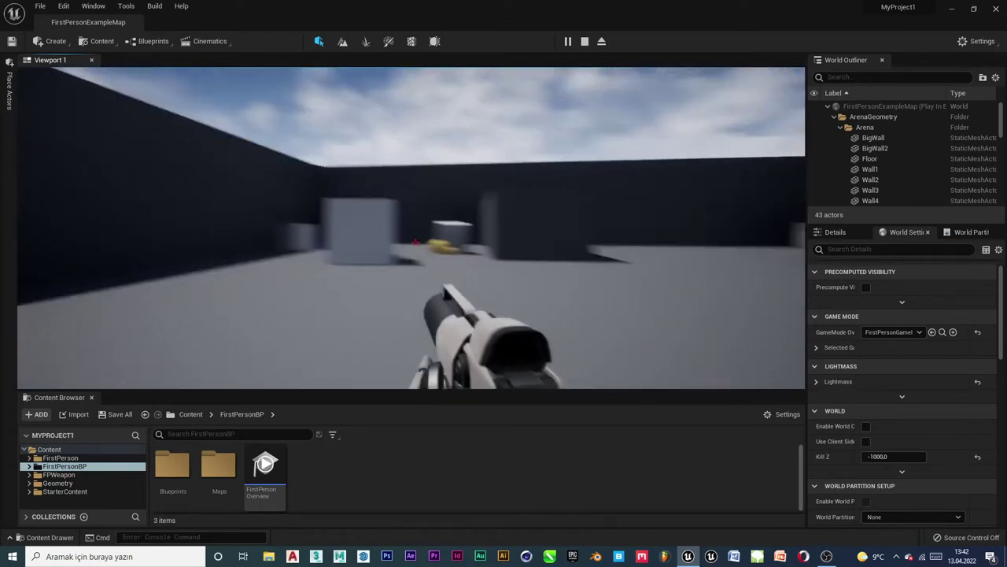
{"action": "key", "text": "Escape"}
Open the FirstPersonProjectile blueprint from the Content Browser's Blueprints folder
{"action": "right_click_drag", "start_coordinate": [411, 228], "coordinate": [410, 229]}
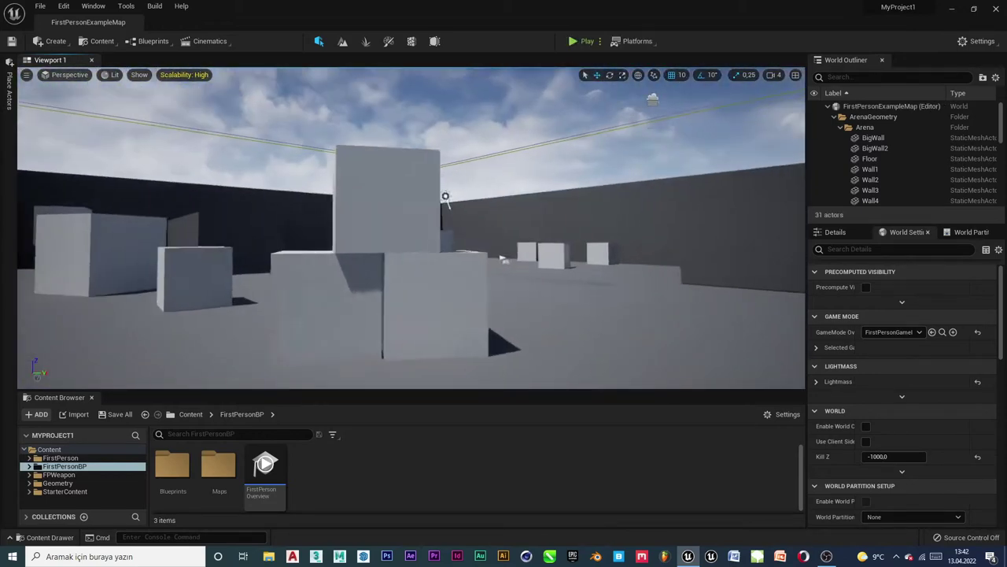
{"action": "double_click", "coordinate": [174, 468]}
{"action": "double_click", "coordinate": [318, 468]}
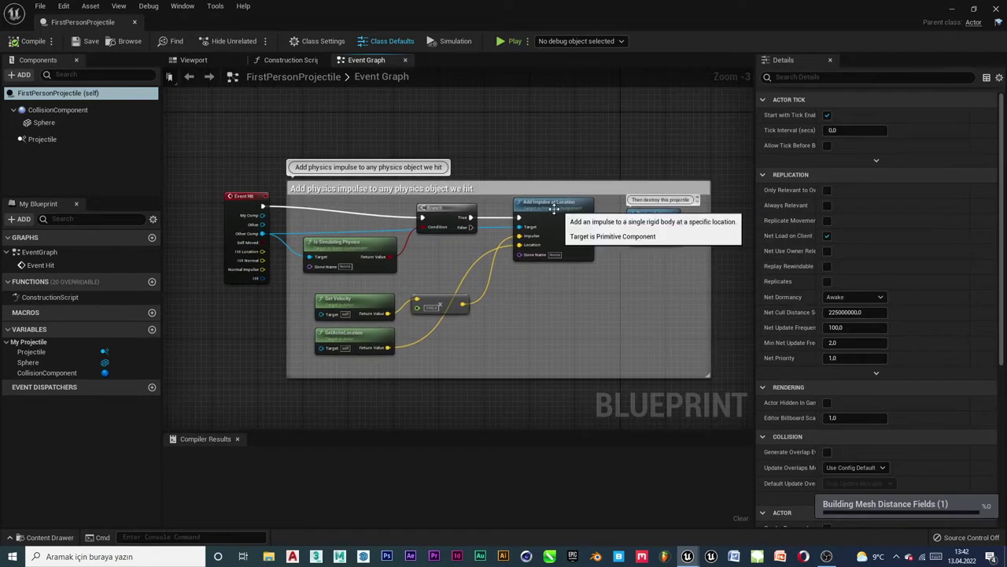
Stretch the Event Hit comment box rightward and move DestroyActor away from Add Impulse at Location
{"action": "scroll", "coordinate": [551, 203], "scroll_direction": "up", "scroll_amount": 2}
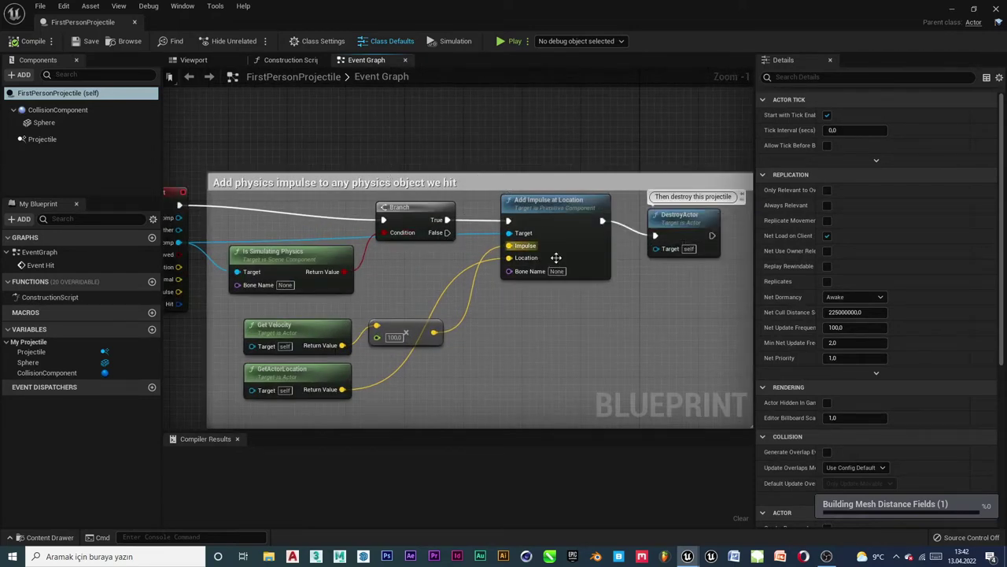
{"action": "right_click_drag", "start_coordinate": [752, 239], "coordinate": [584, 249]}
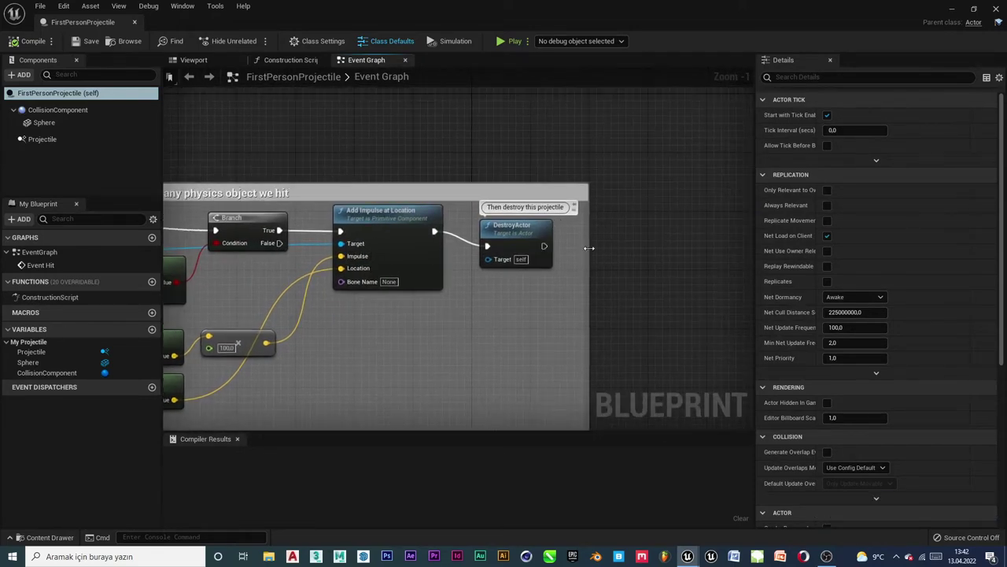
{"action": "left_click_drag", "start_coordinate": [615, 243], "coordinate": [765, 236]}
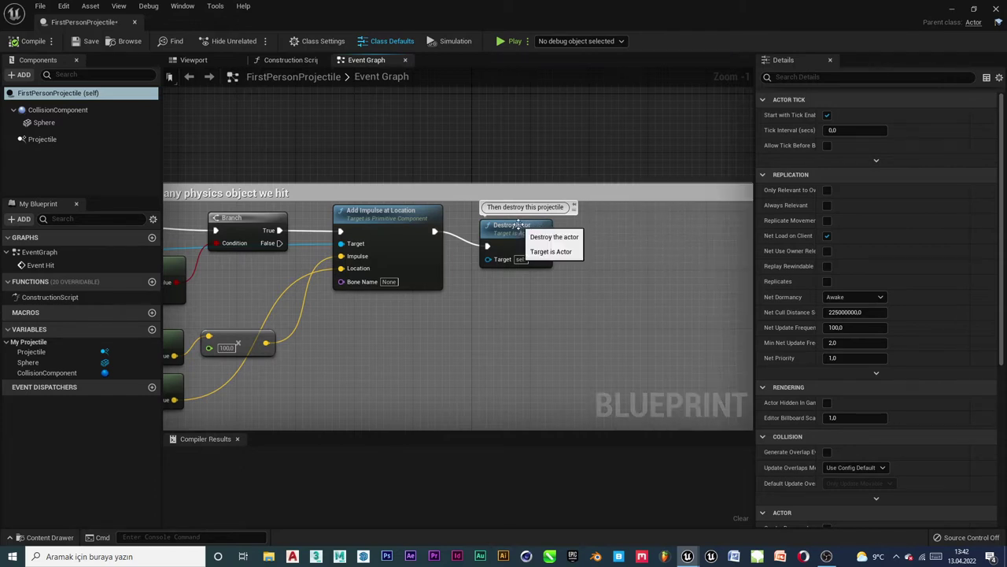
{"action": "left_click_drag", "start_coordinate": [518, 226], "coordinate": [665, 221]}
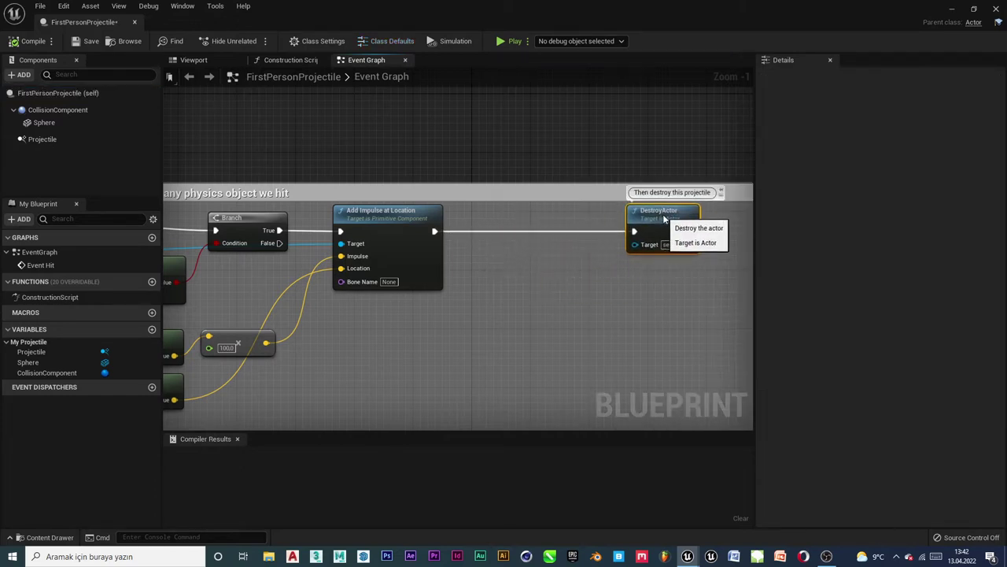
{"action": "mouse_move", "coordinate": [454, 304]}
{"action": "right_mouse_down"}
{"action": "mouse_move", "coordinate": [487, 292]}
{"action": "mouse_move", "coordinate": [478, 294]}
{"action": "right_mouse_up"}
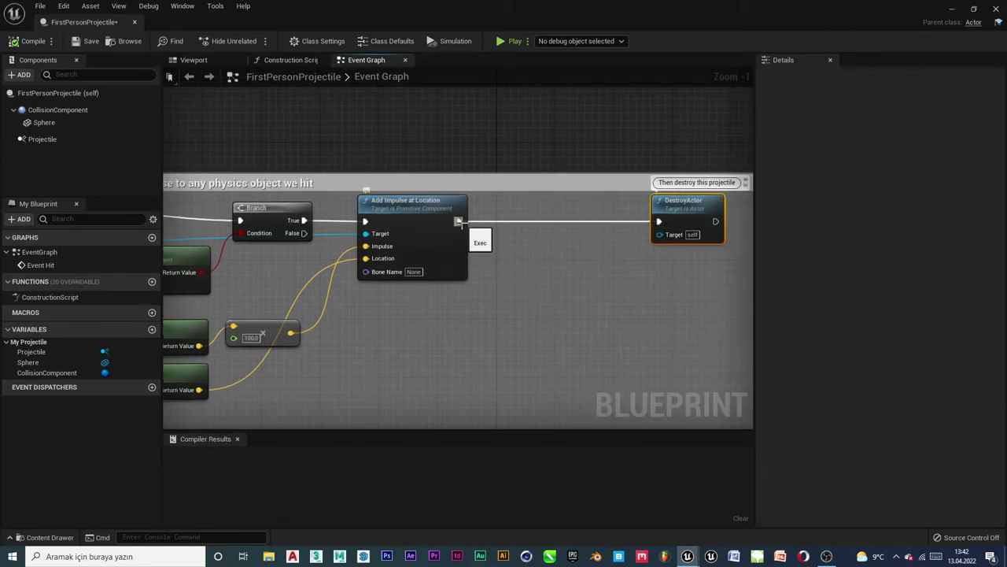
Add a Play Sound at Location node off Add Impulse's execution output, searching 'play'
{"action": "left_click_drag", "start_coordinate": [503, 300], "coordinate": [503, 299]}
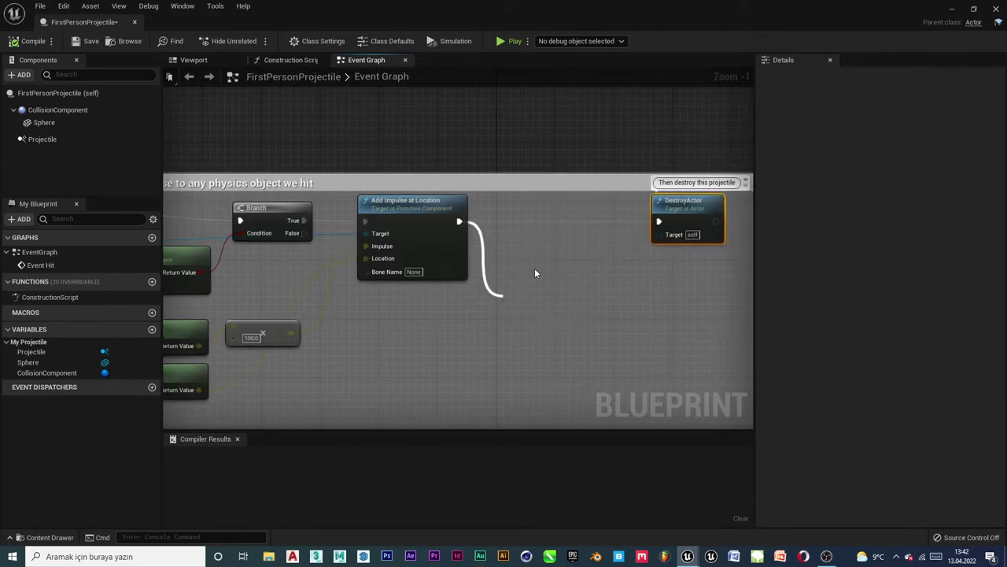
{"action": "type", "text": "play"}
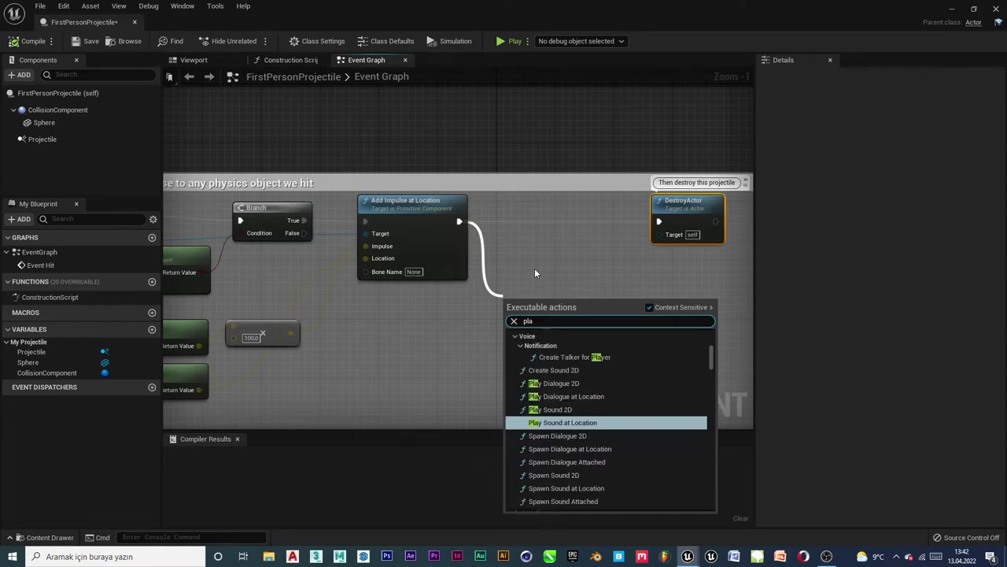
{"action": "key", "text": "Down"}
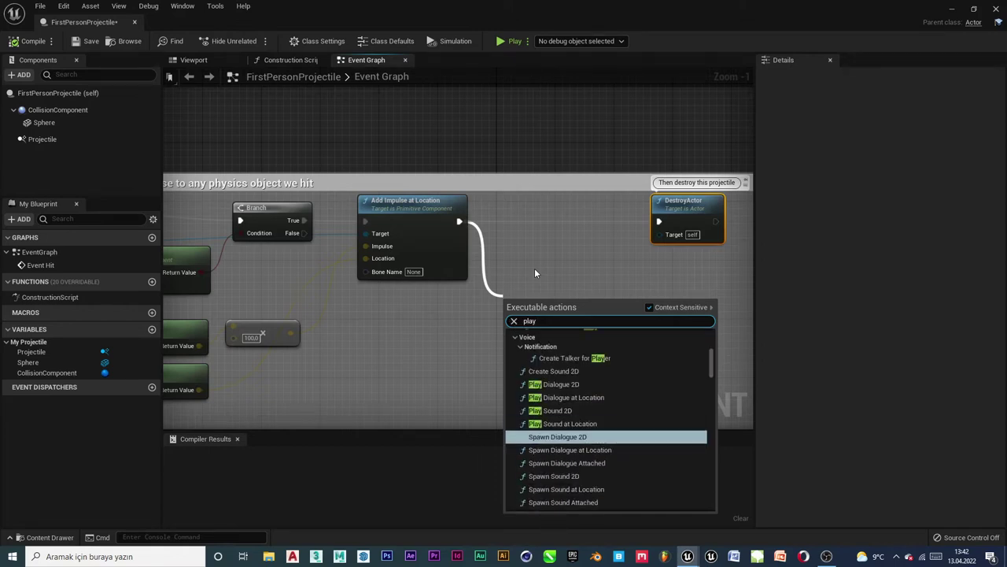
{"action": "key", "text": "Up"}
{"action": "key", "text": "Return"}
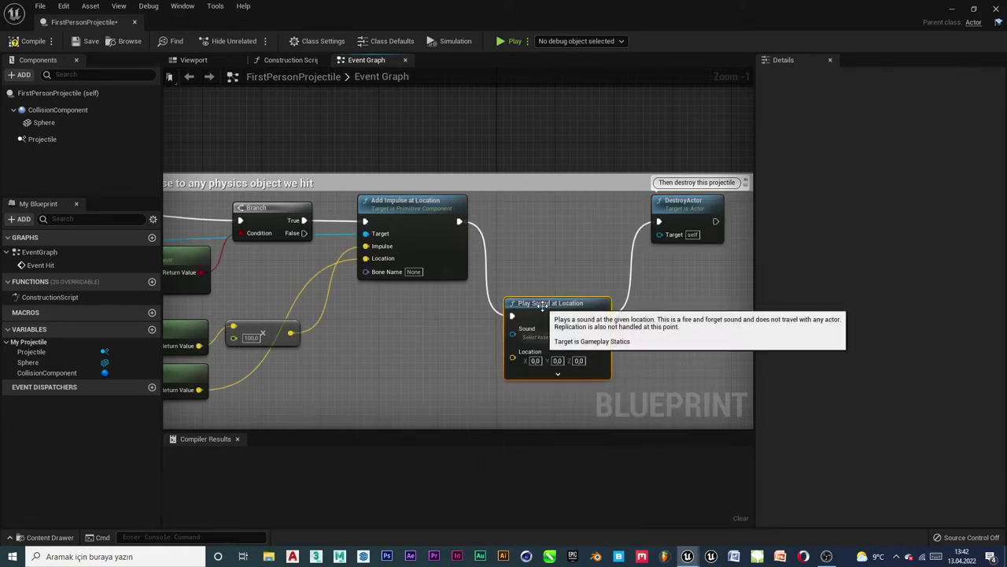
{"action": "mouse_move", "coordinate": [543, 303]}
{"action": "left_mouse_down"}
{"action": "mouse_move", "coordinate": [520, 207]}
{"action": "mouse_move", "coordinate": [533, 220]}
{"action": "left_mouse_up"}
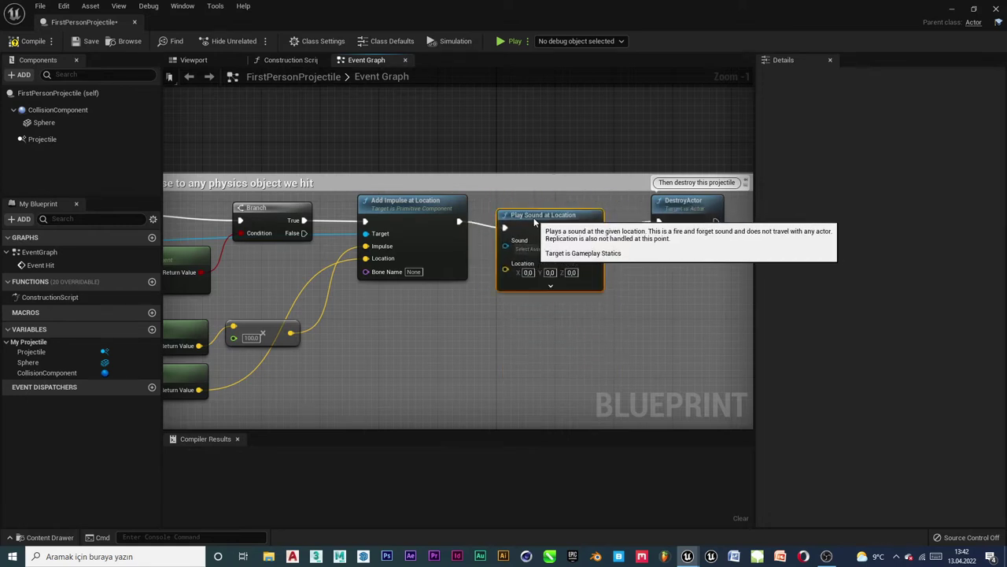
{"action": "left_click_drag", "start_coordinate": [534, 224], "coordinate": [534, 218]}
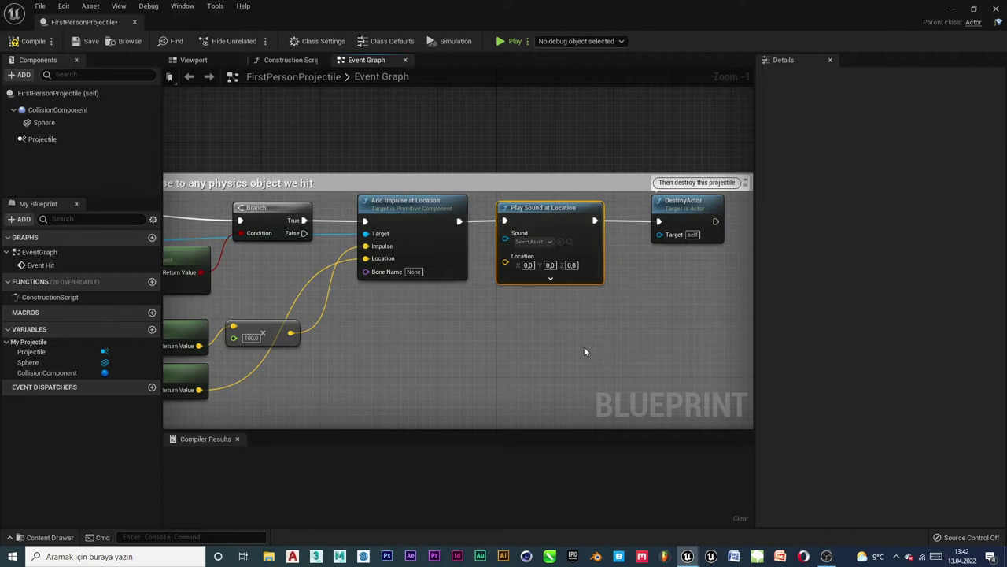
Wire GetActorLocation's return value into Play Sound at Location's Location pin
{"action": "scroll", "coordinate": [584, 350], "scroll_direction": "down", "scroll_amount": 1}
{"action": "scroll", "coordinate": [435, 289], "scroll_direction": "up", "scroll_amount": 1}
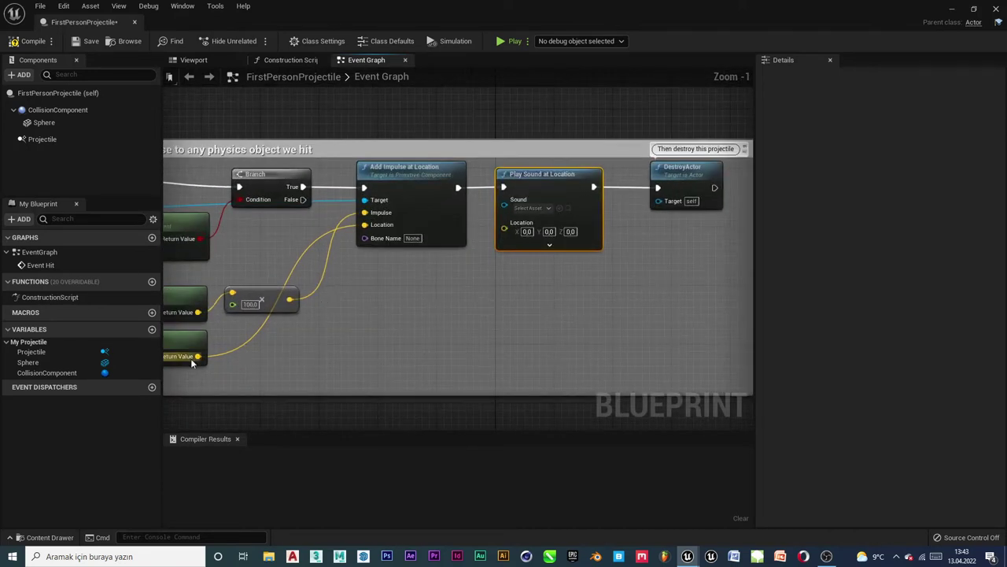
{"action": "left_click_drag", "start_coordinate": [198, 356], "coordinate": [506, 230]}
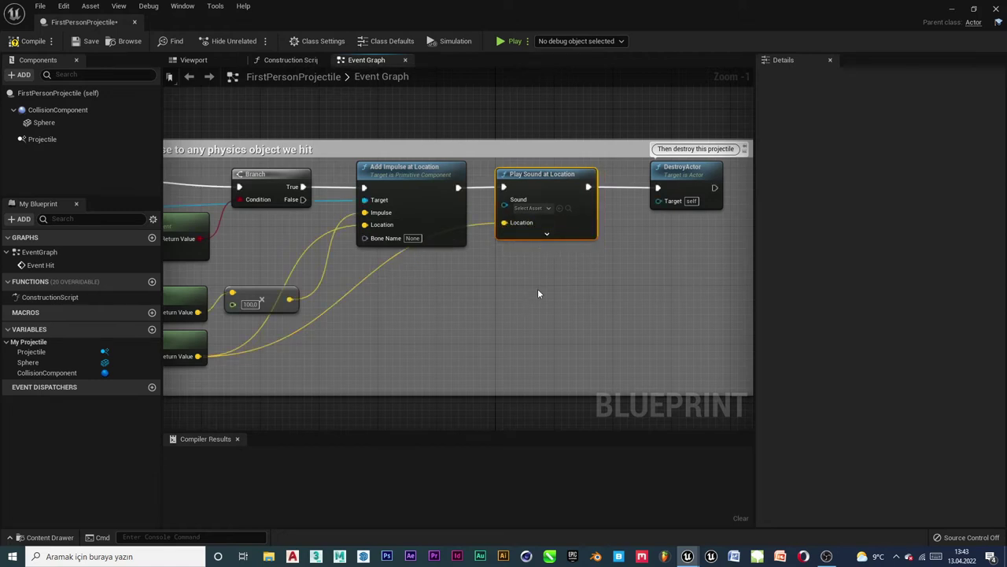
{"action": "left_click", "coordinate": [537, 208]}
{"action": "type", "text": "e"}
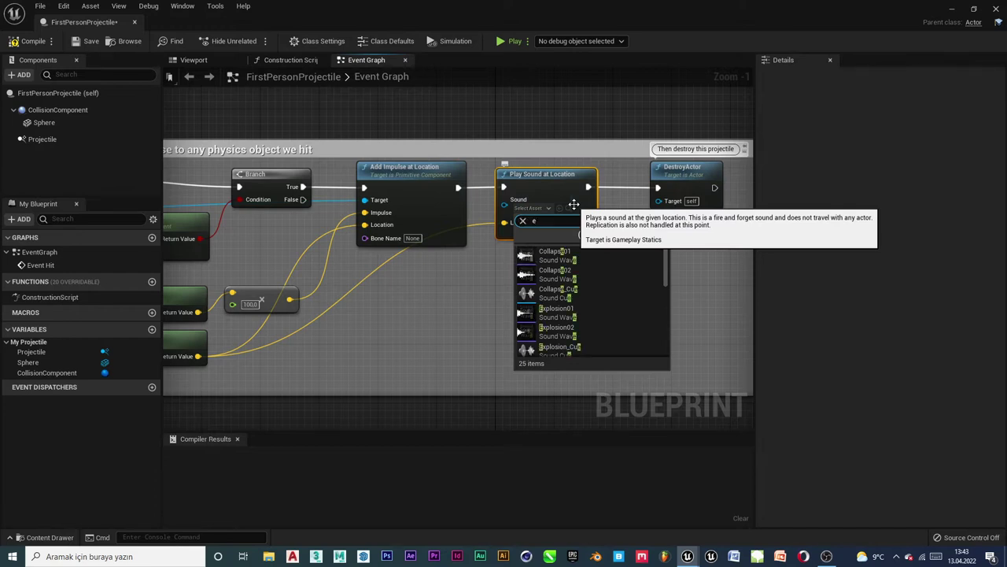
Set the node's Sound to Explosion_Cue by searching 'xp' in the asset list
{"action": "type", "text": "xplo"}
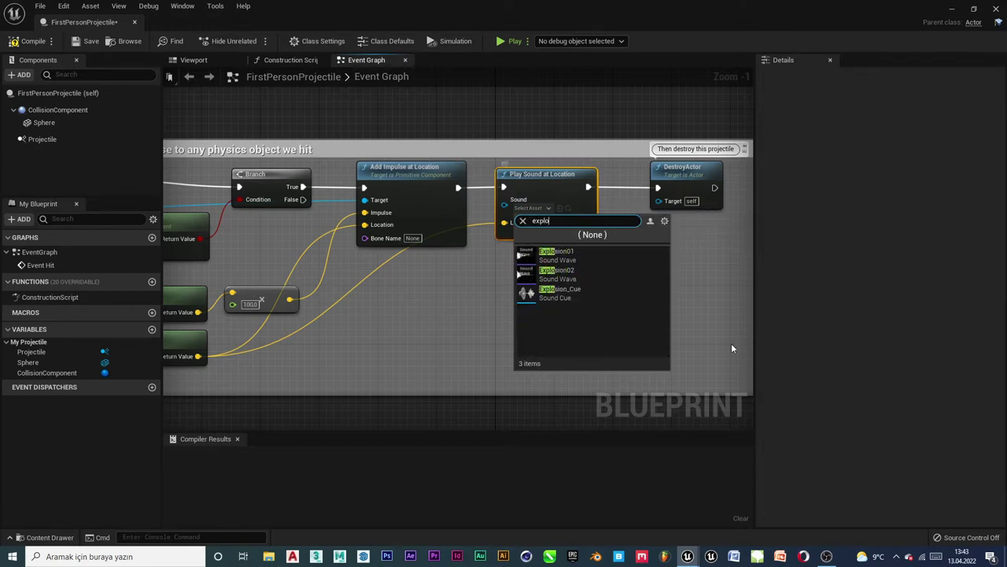
{"action": "left_click", "coordinate": [560, 292]}
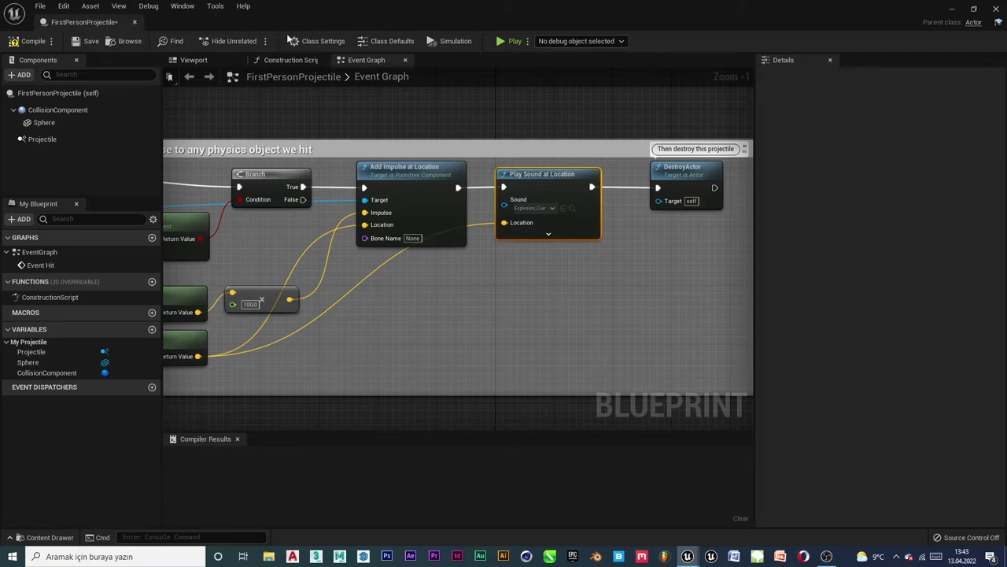
{"action": "key", "text": "alt+Tab"}
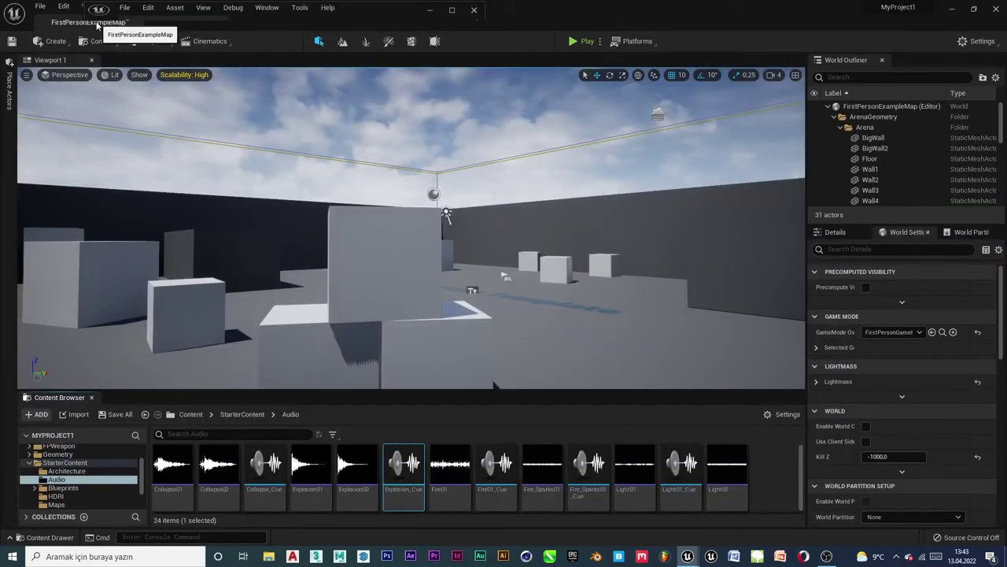
Maximize the FirstPersonProjectile blueprint window and dock it as a tab beside the map
{"action": "left_click_drag", "start_coordinate": [392, 384], "coordinate": [392, 395]}
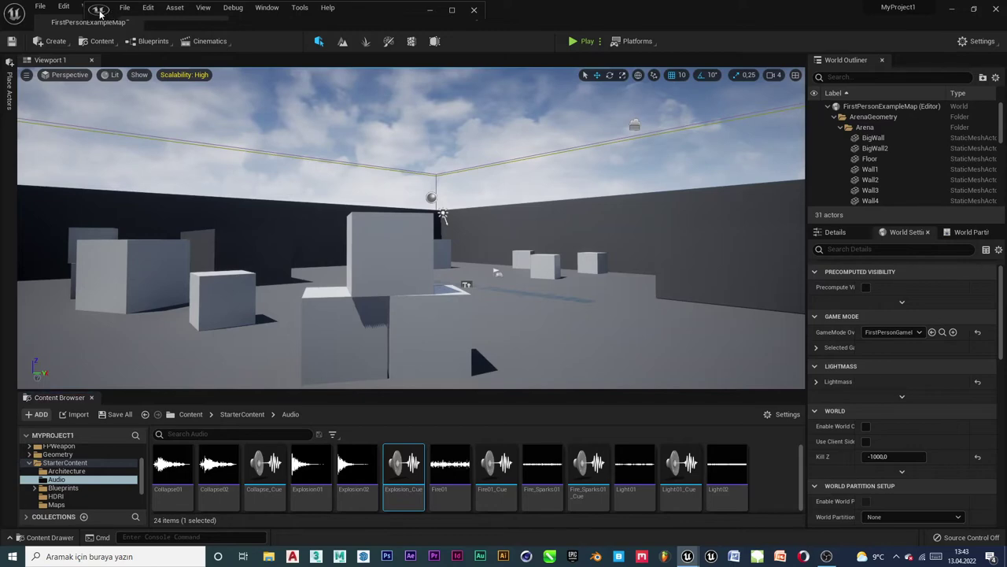
{"action": "left_click", "coordinate": [124, 7]}
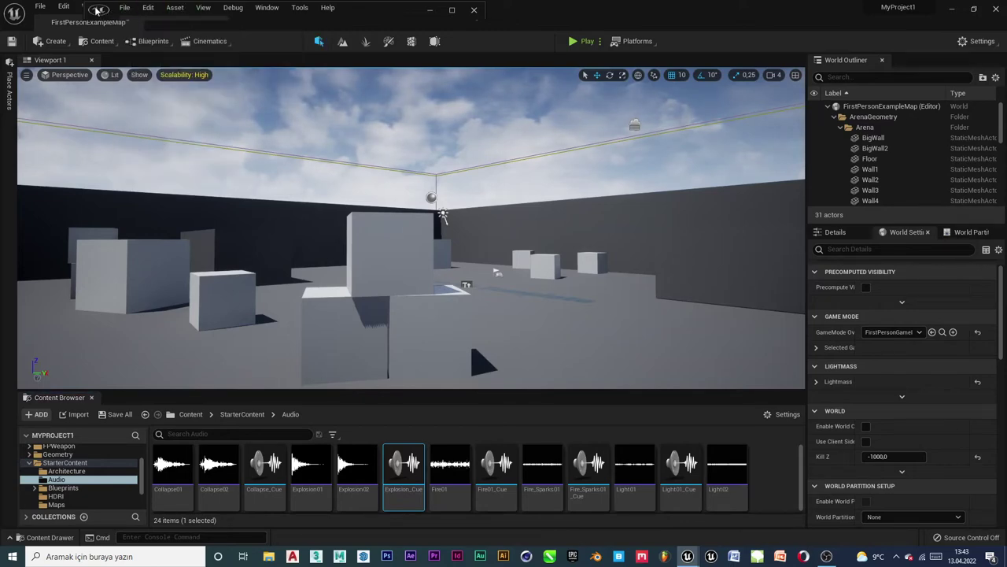
{"action": "left_click", "coordinate": [98, 9]}
{"action": "left_click", "coordinate": [406, 24]}
{"action": "left_click", "coordinate": [453, 11]}
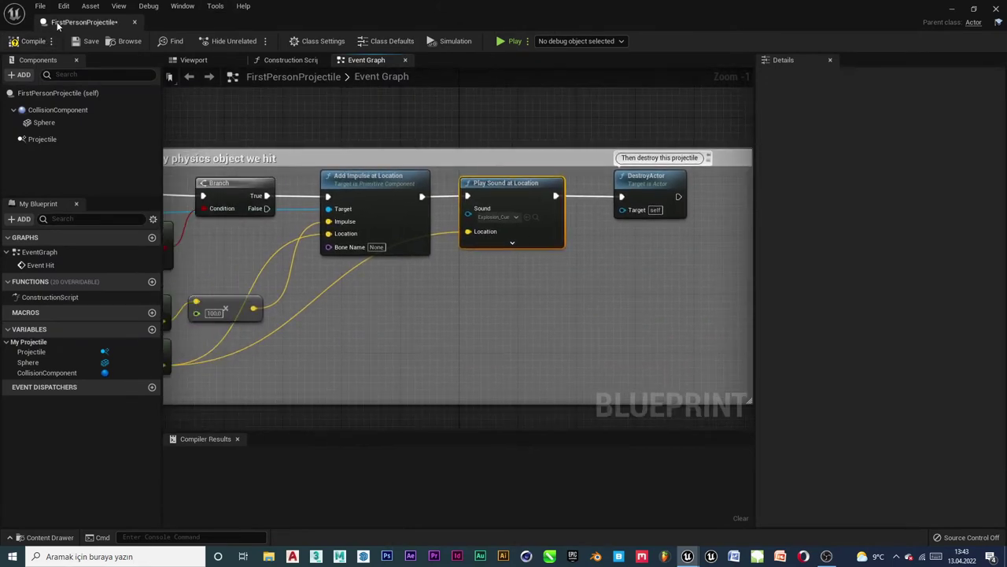
{"action": "left_click_drag", "start_coordinate": [57, 24], "coordinate": [166, 29]}
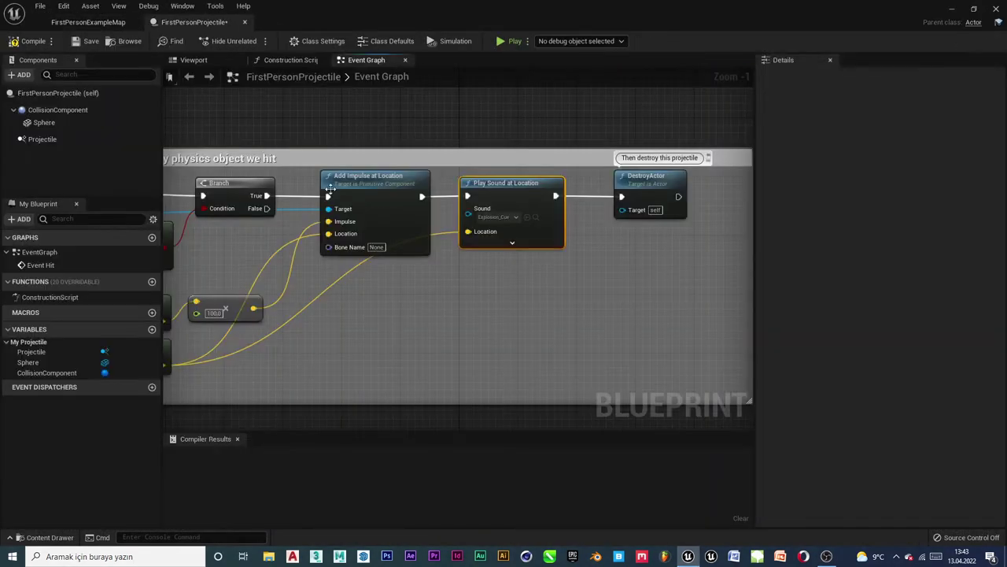
Browse to the StarterContent Audio folder, then return to the FirstPersonProjectile Event Graph
{"action": "left_click", "coordinate": [535, 217]}
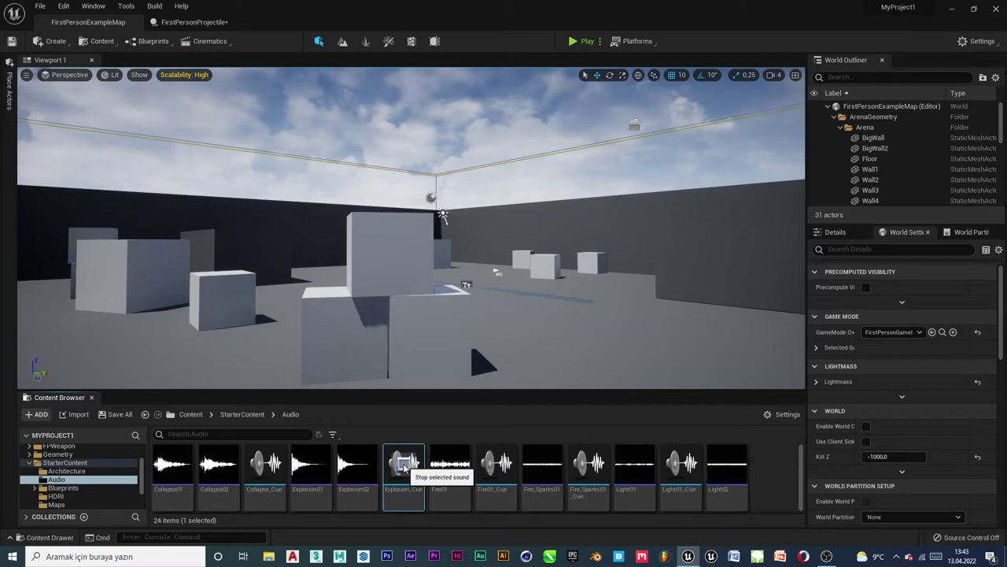
{"action": "left_click", "coordinate": [242, 413]}
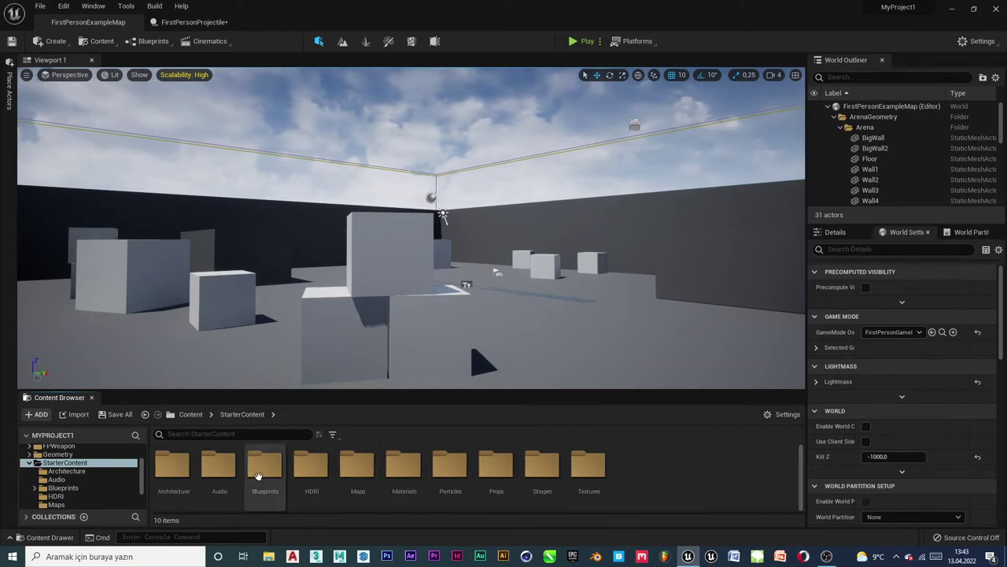
{"action": "double_click", "coordinate": [218, 467]}
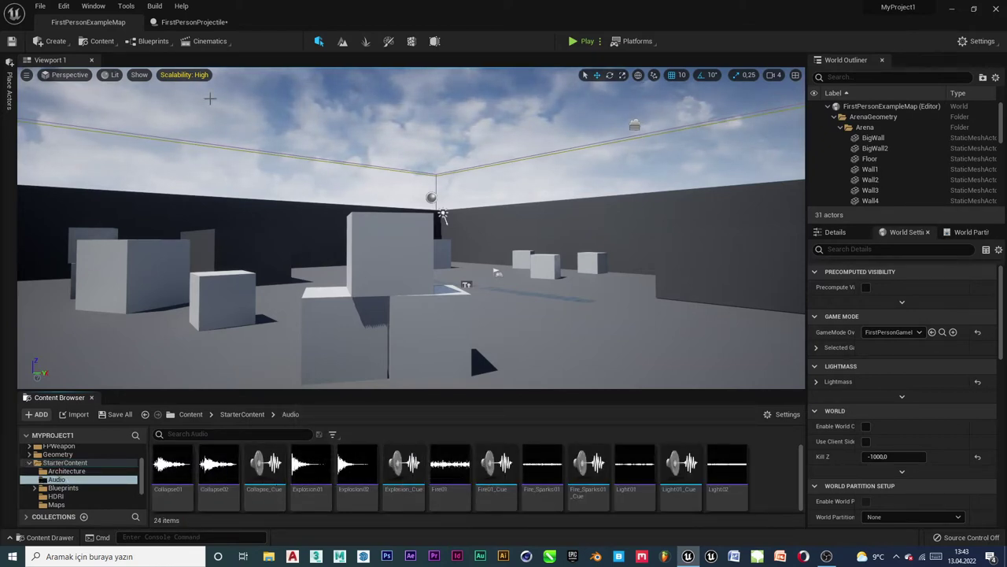
{"action": "left_click", "coordinate": [193, 21]}
Widen the comment box further and move DestroyActor right to free space after Play Sound
{"action": "scroll", "coordinate": [515, 315], "scroll_direction": "up", "scroll_amount": 1}
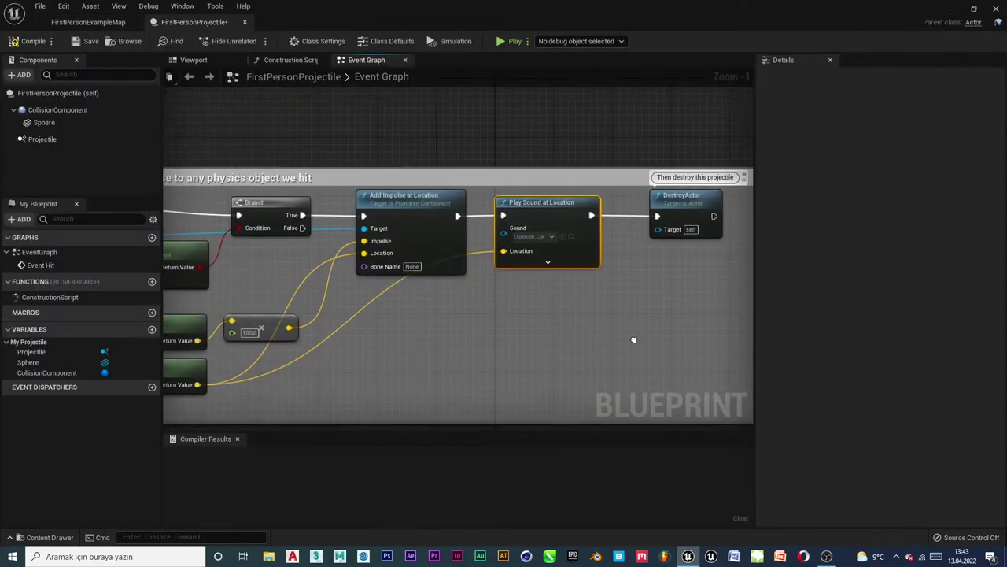
{"action": "scroll", "coordinate": [520, 351], "scroll_direction": "up", "scroll_amount": 1}
{"action": "scroll", "coordinate": [519, 351], "scroll_direction": "up", "scroll_amount": 1}
{"action": "right_click_drag", "start_coordinate": [723, 297], "coordinate": [593, 304]}
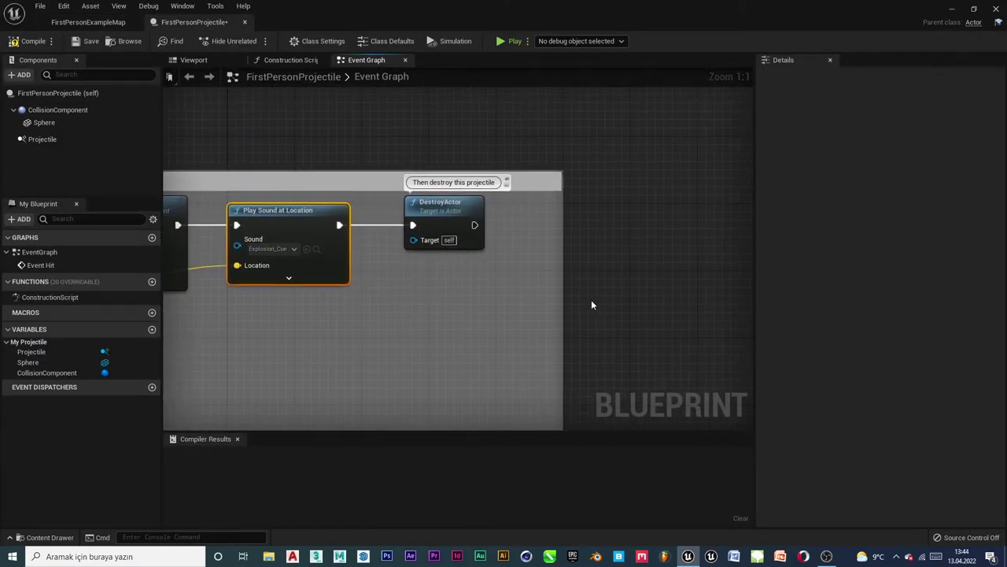
{"action": "left_click_drag", "start_coordinate": [563, 289], "coordinate": [718, 299]}
{"action": "left_click_drag", "start_coordinate": [460, 211], "coordinate": [677, 214]}
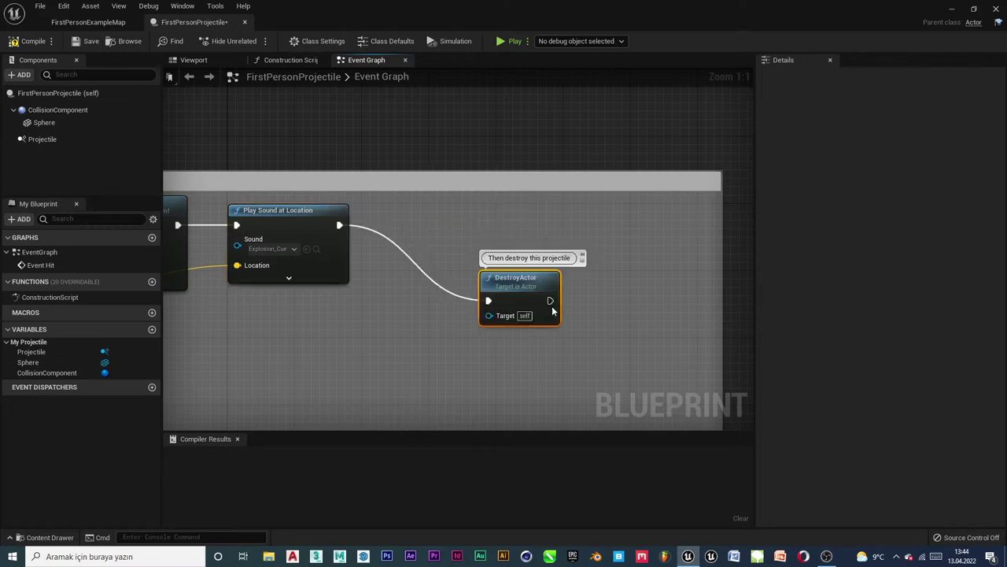
{"action": "right_click_drag", "start_coordinate": [514, 311], "coordinate": [657, 309]}
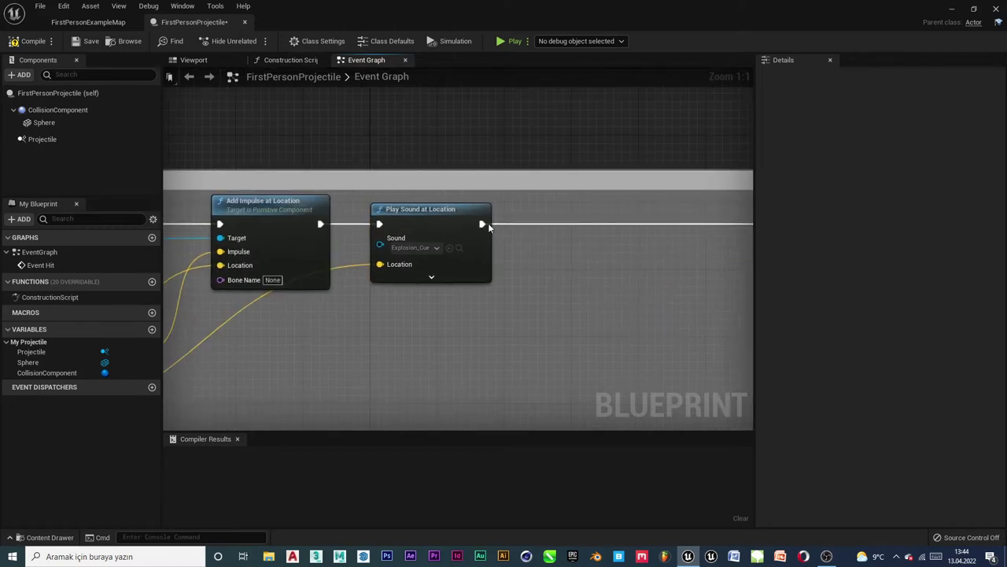
{"action": "right_click_drag", "start_coordinate": [481, 225], "coordinate": [252, 240]}
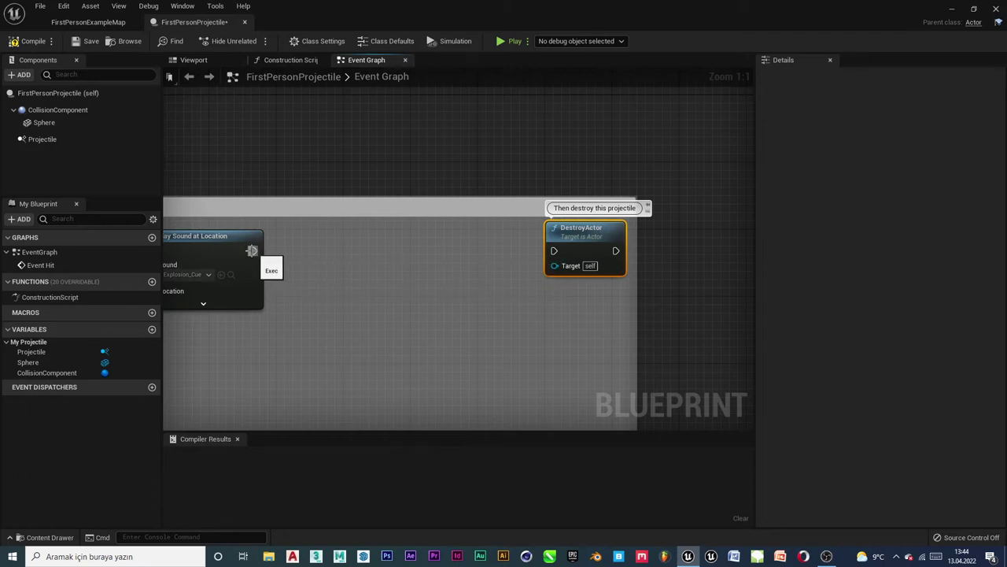
Add Spawn Emitter at Location after Play Sound via 'spawn em' and connect it to DestroyActor
{"action": "left_click_drag", "start_coordinate": [358, 252], "coordinate": [361, 247]}
{"action": "type", "text": "sp"}
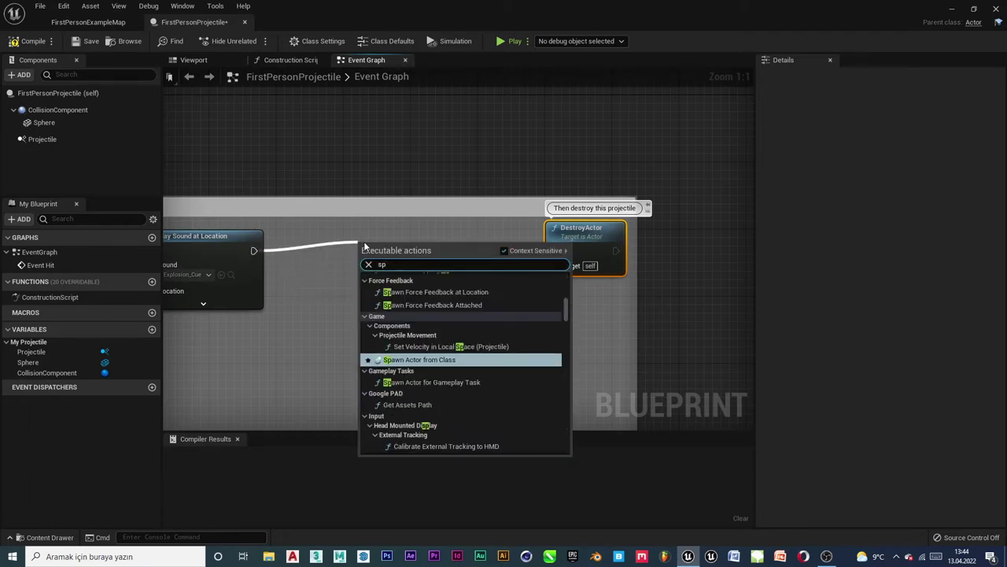
{"action": "type", "text": "awn"}
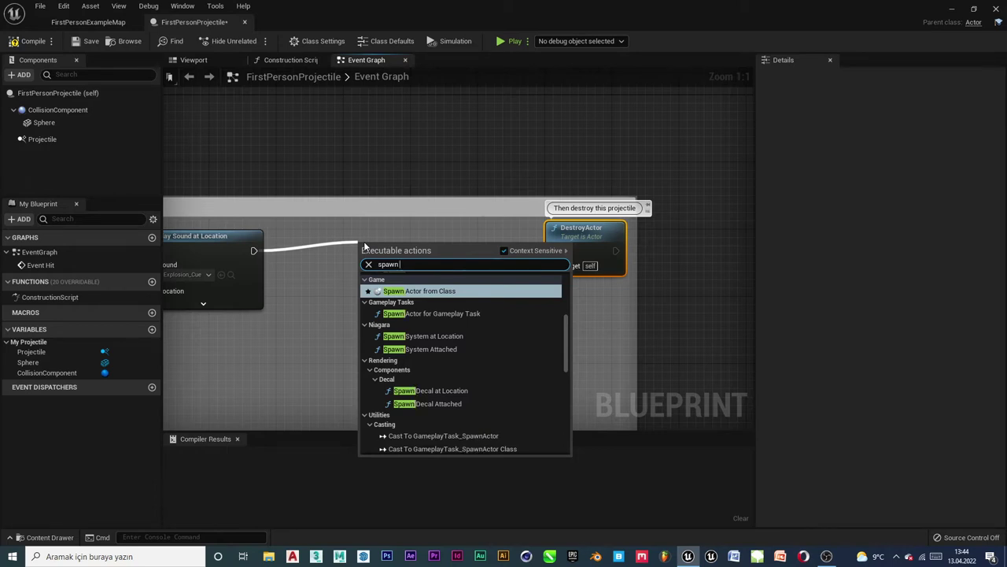
{"action": "type", "text": " em"}
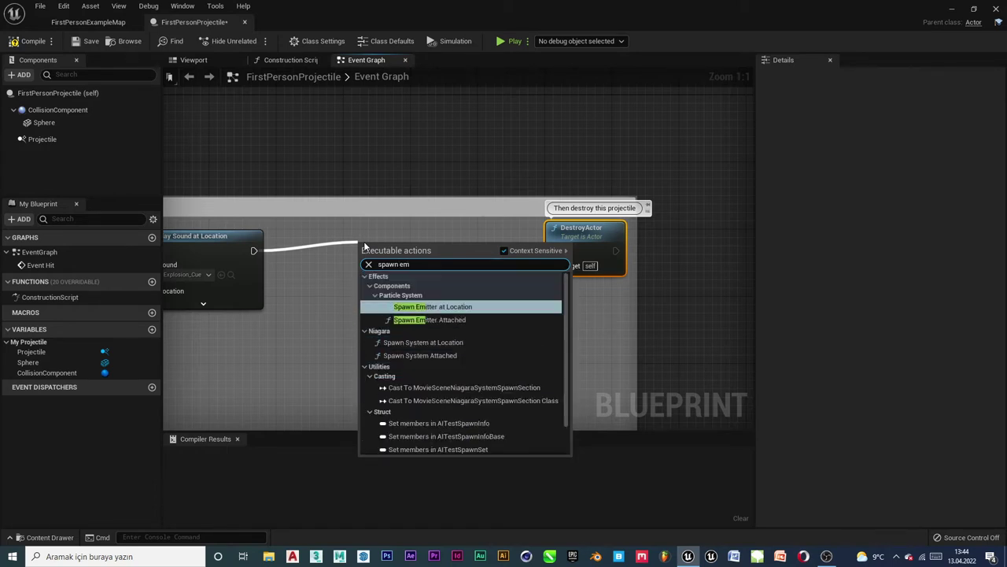
{"action": "key", "text": "Return"}
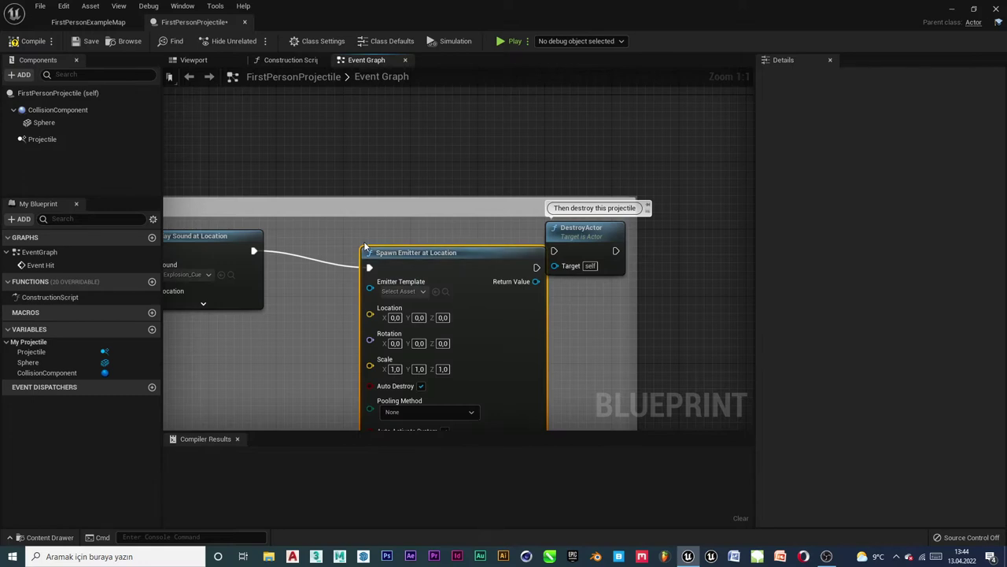
{"action": "left_click_drag", "start_coordinate": [447, 262], "coordinate": [405, 246]}
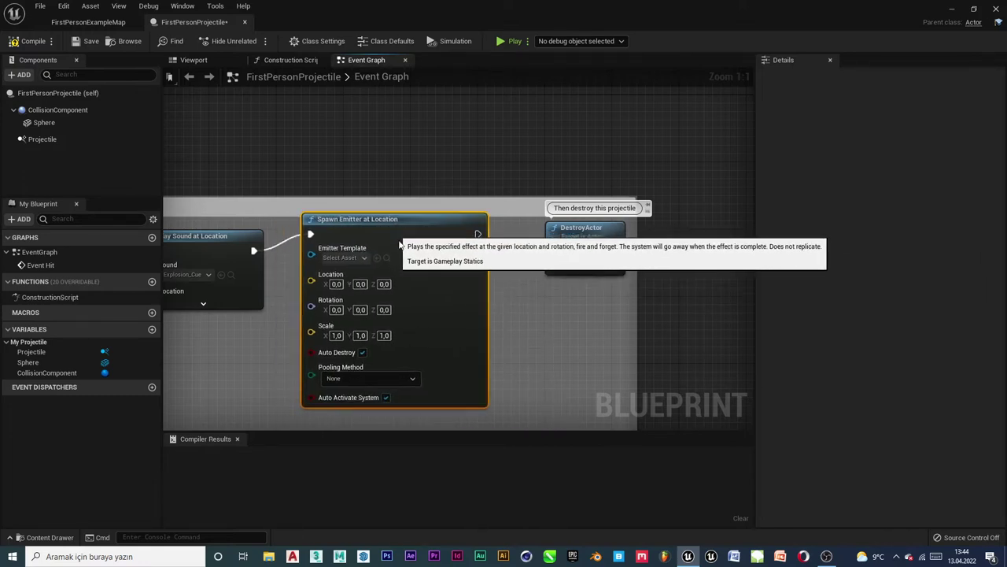
{"action": "left_click", "coordinate": [583, 236]}
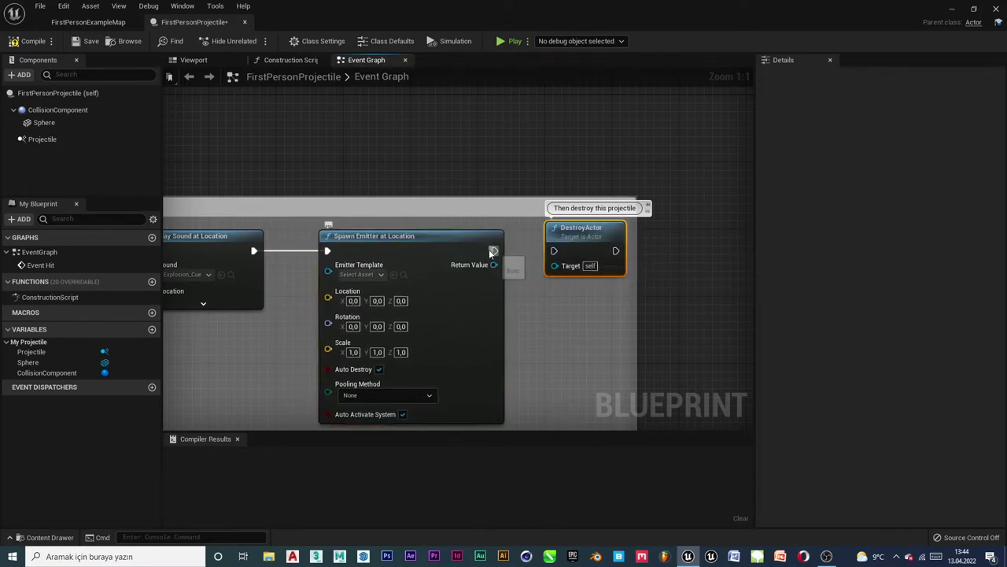
{"action": "mouse_move", "coordinate": [493, 251]}
{"action": "left_mouse_down"}
{"action": "mouse_move", "coordinate": [559, 262]}
{"action": "mouse_move", "coordinate": [556, 252]}
{"action": "left_mouse_up"}
Feed GetActorLocation's Return Value into the Spawn Emitter node's Location input
{"action": "scroll", "coordinate": [409, 265], "scroll_direction": "down", "scroll_amount": 4}
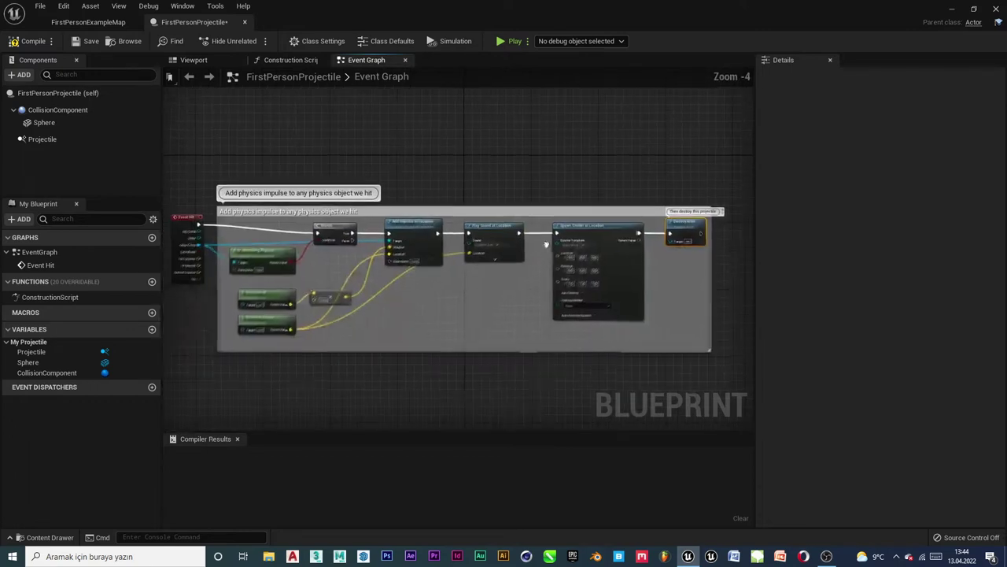
{"action": "left_click_drag", "start_coordinate": [289, 330], "coordinate": [306, 341]}
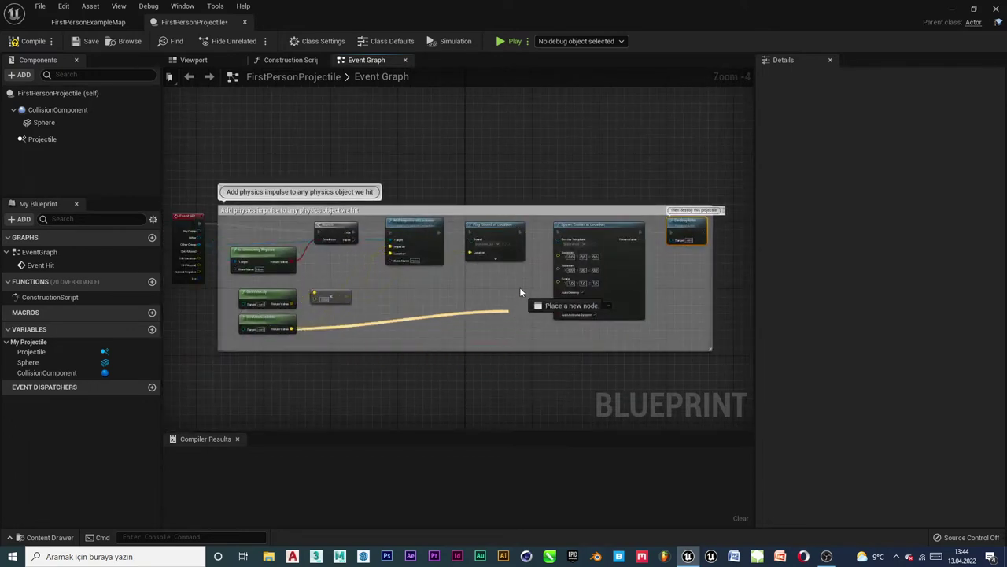
{"action": "mouse_move", "coordinate": [545, 261]}
{"action": "left_mouse_down"}
{"action": "mouse_move", "coordinate": [560, 253]}
{"action": "mouse_move", "coordinate": [559, 263]}
{"action": "left_mouse_up"}
{"action": "scroll", "coordinate": [557, 261], "scroll_direction": "up", "scroll_amount": 5}
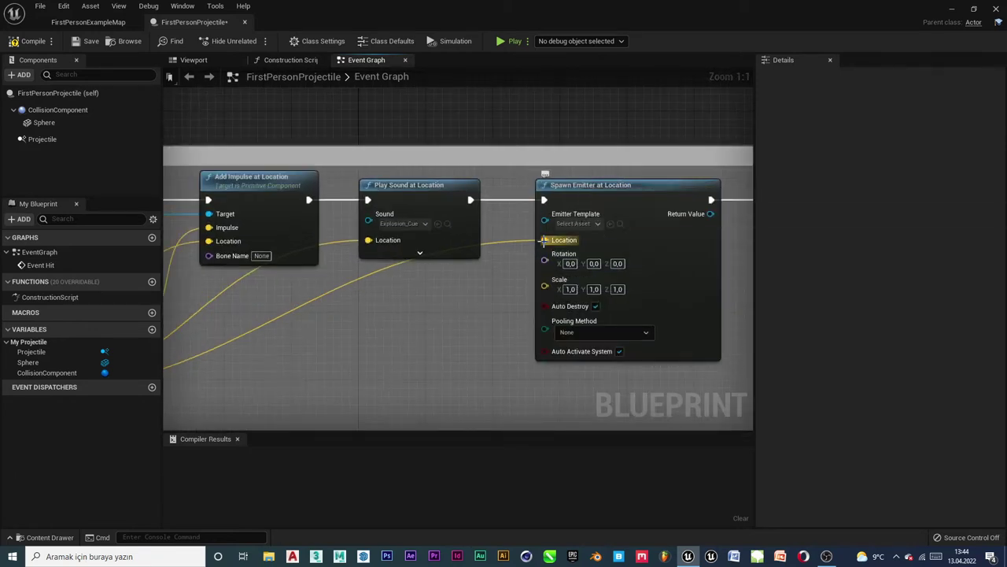
{"action": "right_click_drag", "start_coordinate": [359, 370], "coordinate": [610, 332]}
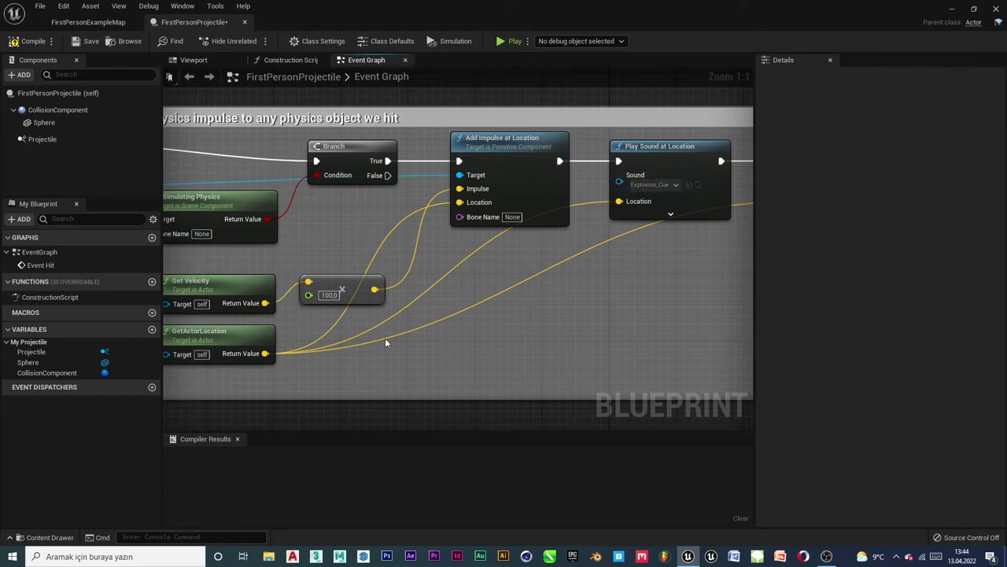
{"action": "right_click_drag", "start_coordinate": [394, 270], "coordinate": [666, 271]}
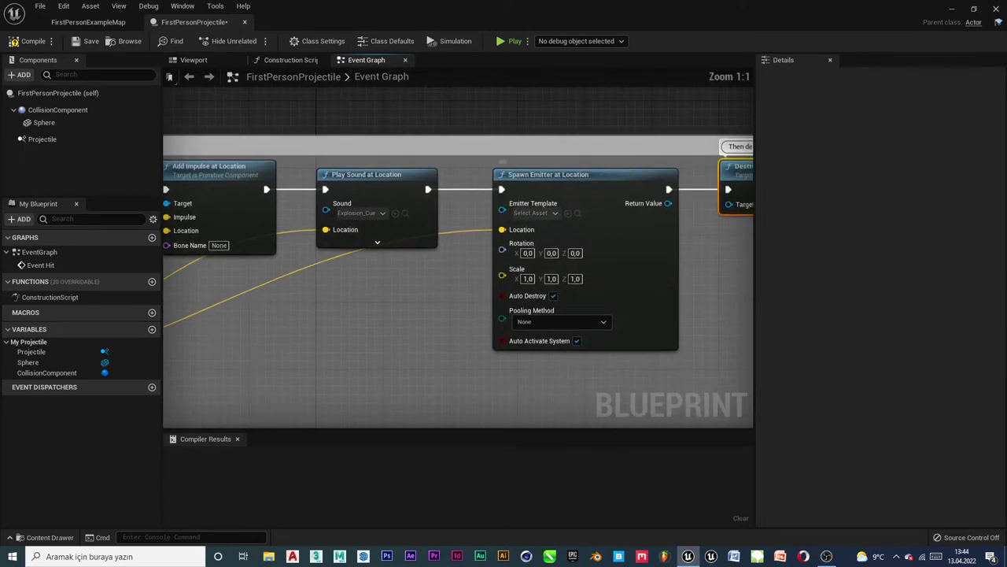
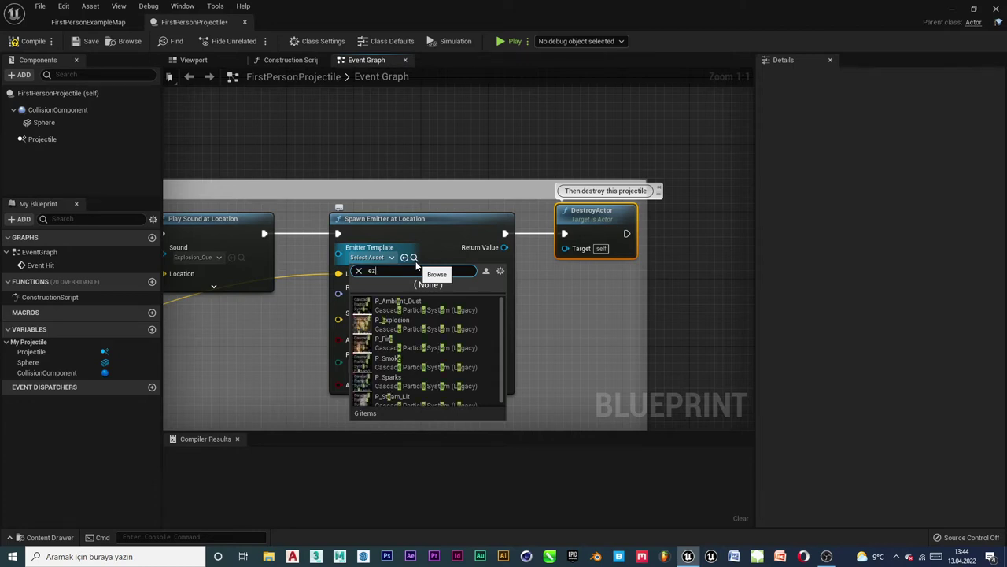
Search 'explosion' and set the Spawn Emitter at Location template to P_Explosion
{"action": "type", "text": "zz"}
{"action": "key", "text": "BackSpace"}
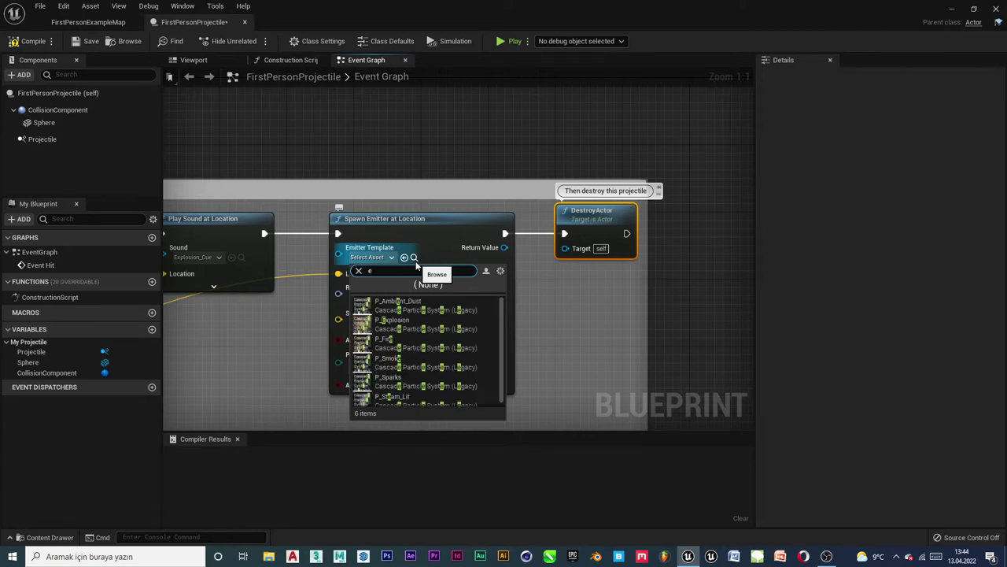
{"action": "type", "text": "xplo"}
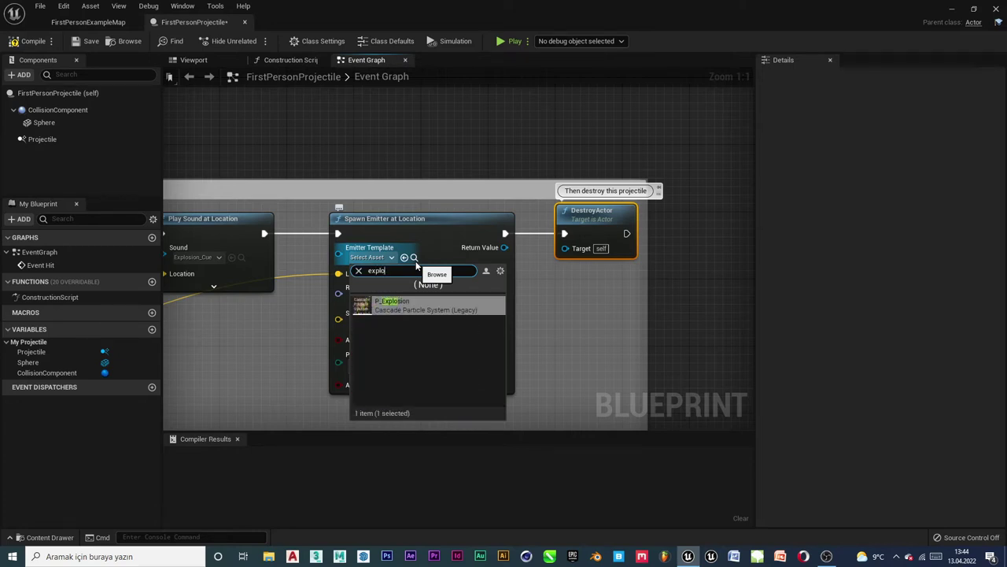
{"action": "key", "text": "Return"}
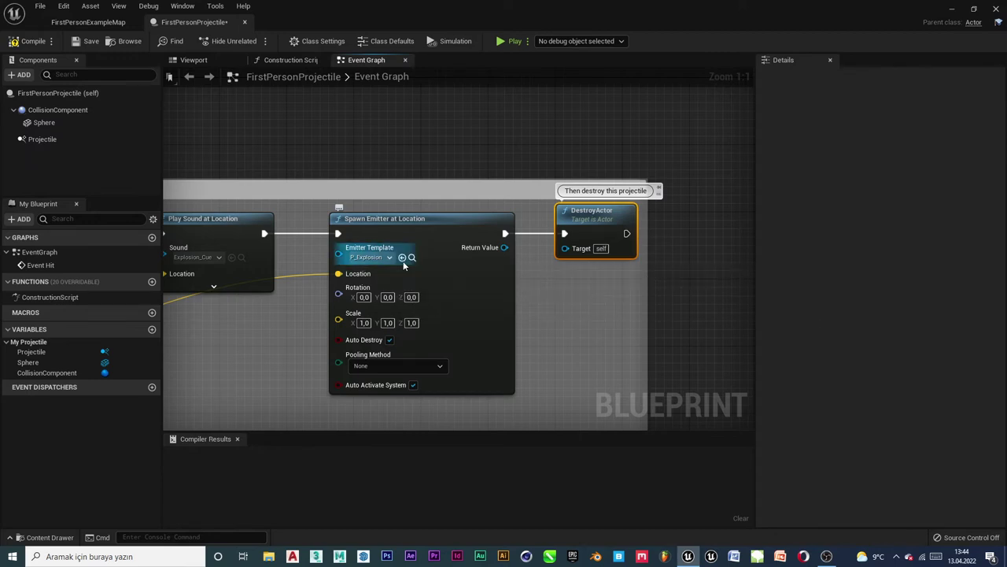
Inspect the P_Explosion particle system, then reframe the Event Hit node chain around Spawn Emitter
{"action": "left_click", "coordinate": [411, 258]}
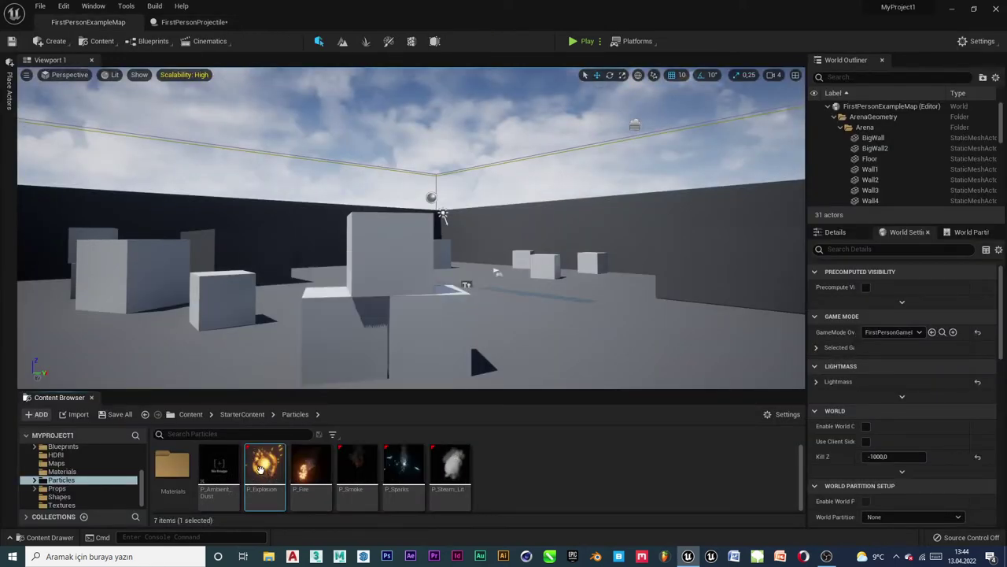
{"action": "key", "text": "Return"}
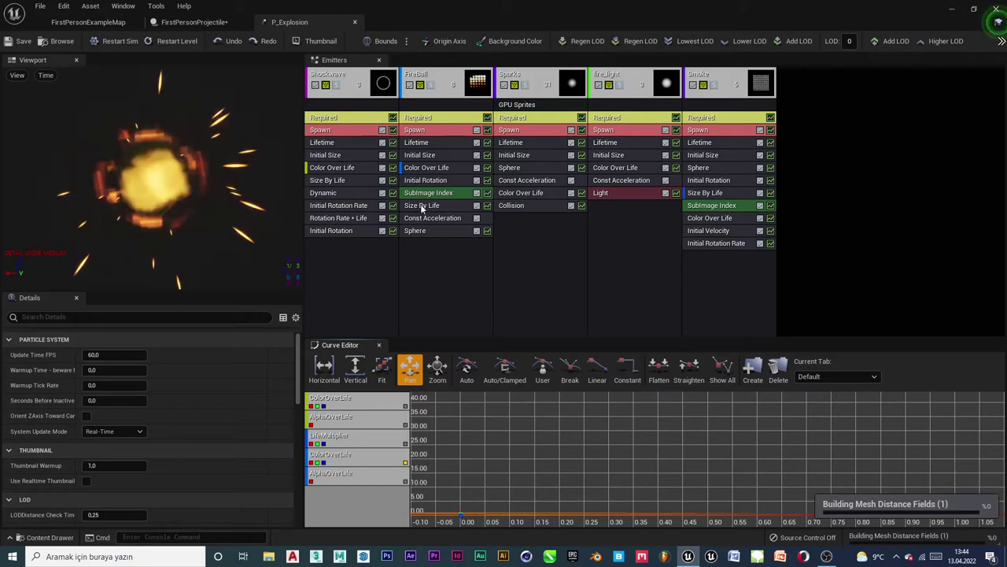
{"action": "left_click", "coordinate": [355, 22]}
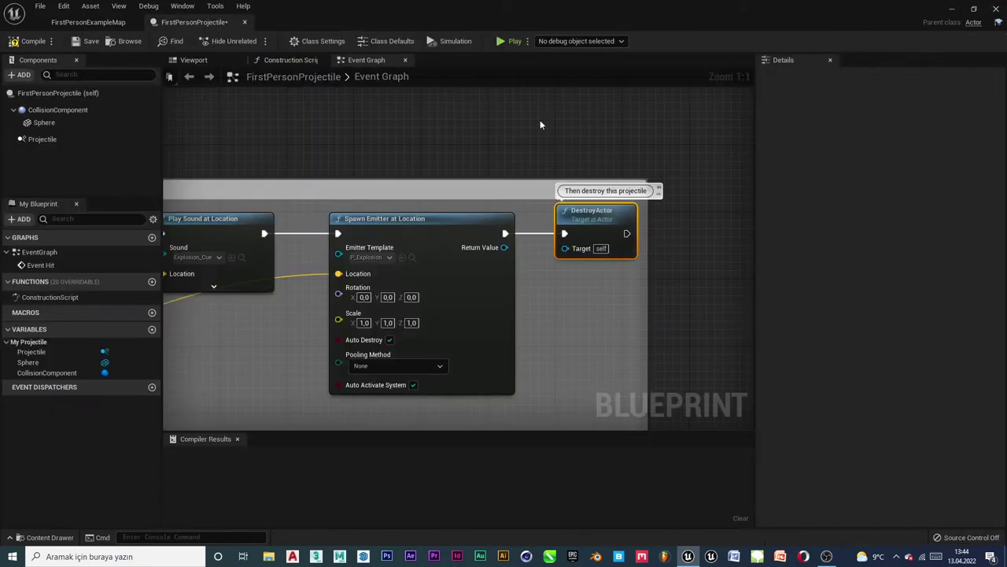
{"action": "right_click_drag", "start_coordinate": [565, 282], "coordinate": [685, 295]}
{"action": "scroll", "coordinate": [685, 295], "scroll_direction": "down", "scroll_amount": 4}
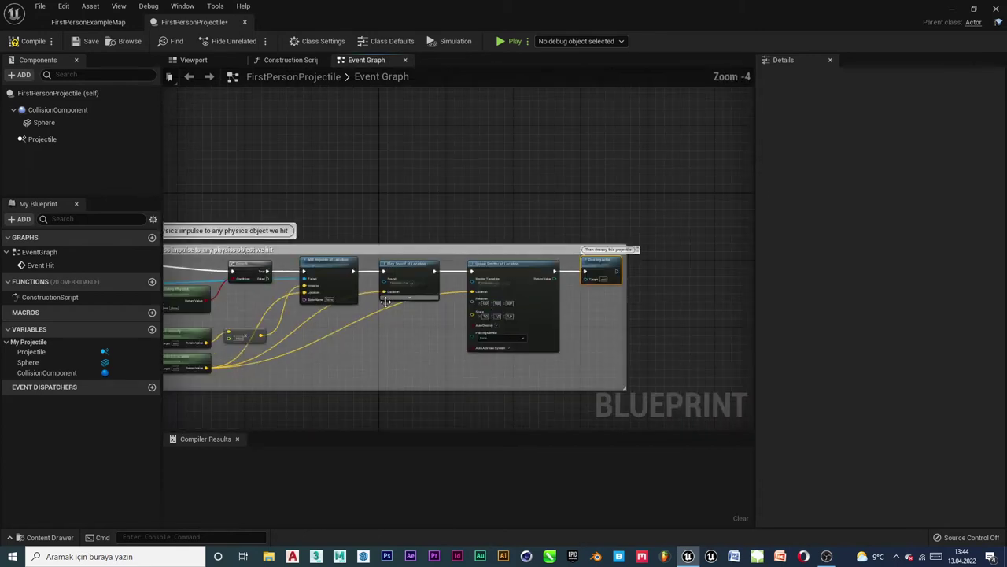
{"action": "scroll", "coordinate": [652, 349], "scroll_direction": "up", "scroll_amount": 5}
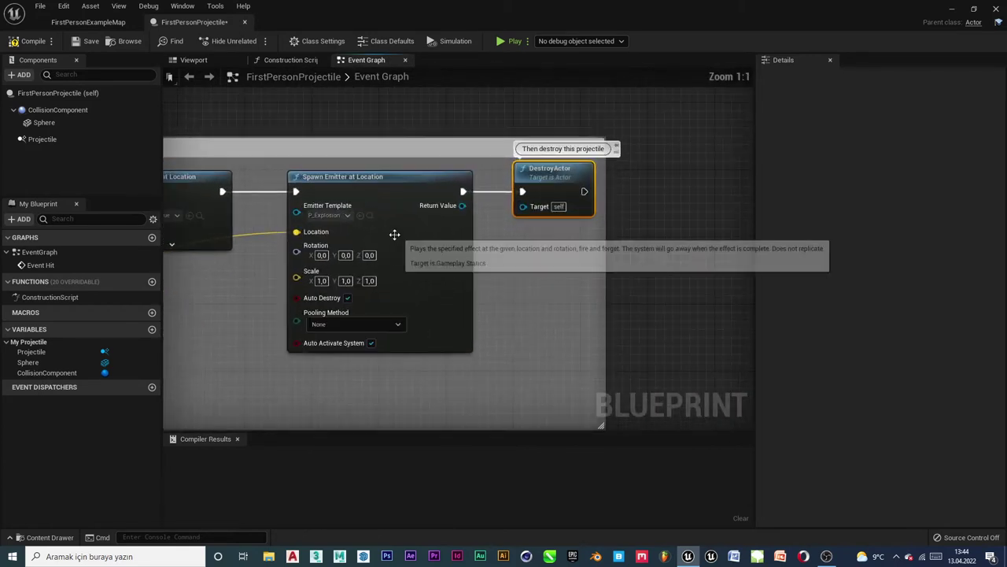
{"action": "right_click_drag", "start_coordinate": [426, 293], "coordinate": [557, 270]}
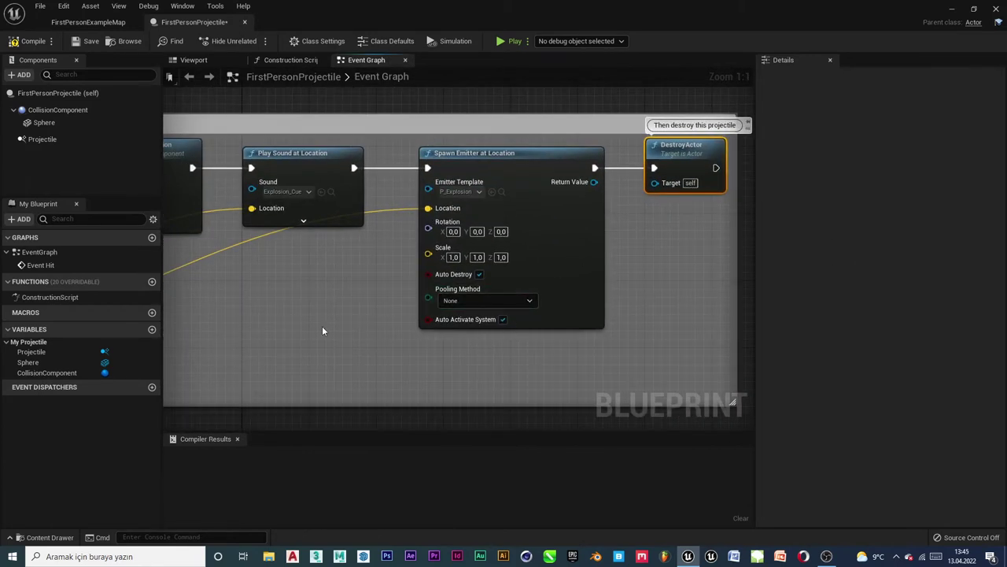
{"action": "right_click_drag", "start_coordinate": [323, 330], "coordinate": [417, 241]}
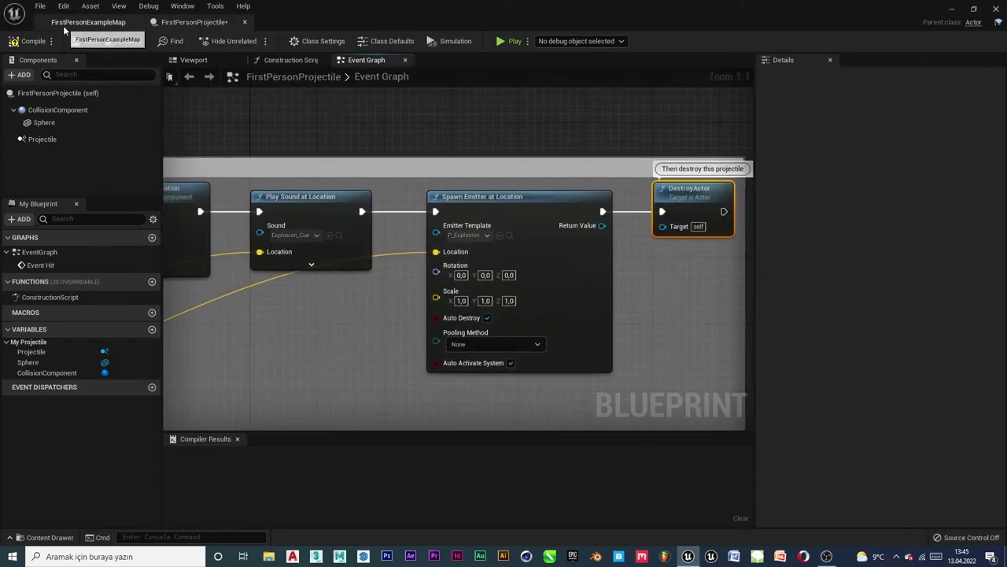
Start play-testing FirstPersonExampleMap and walk toward the cubes
{"action": "left_click", "coordinate": [65, 27]}
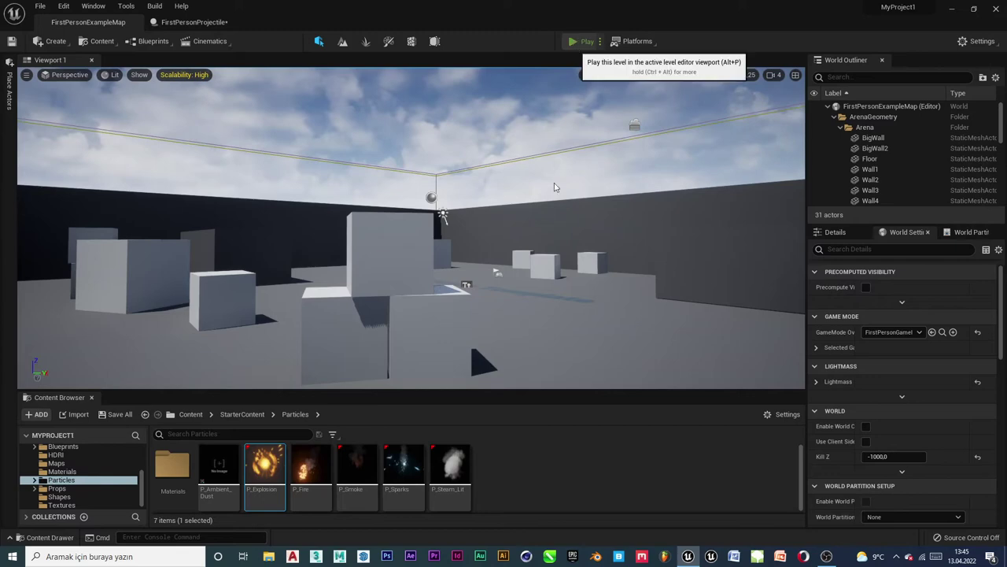
{"action": "left_click", "coordinate": [579, 41]}
{"action": "key", "text": "w"}
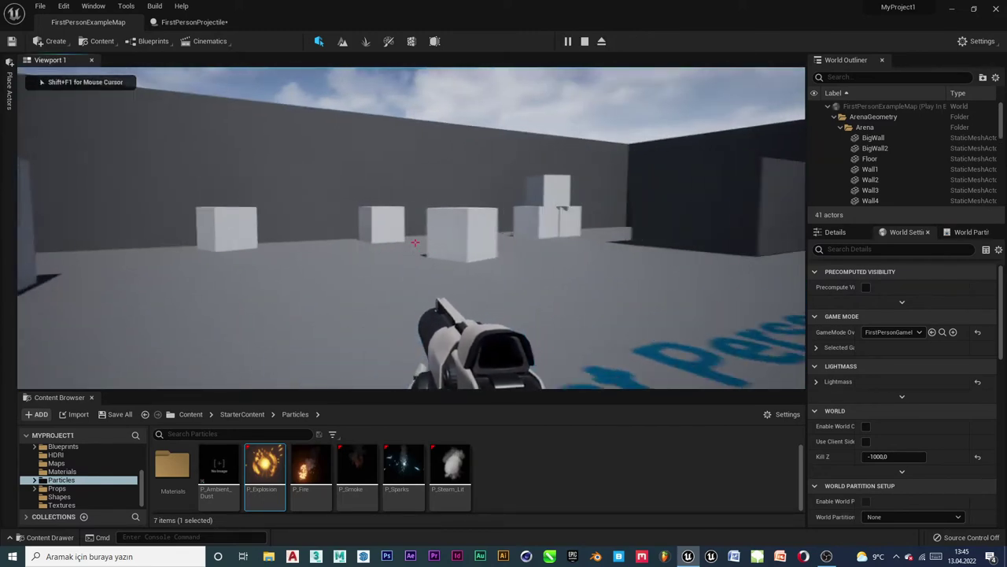
Fire projectiles at the cubes, the far wall and the floor to watch them explode
{"action": "left_click", "coordinate": [415, 242]}
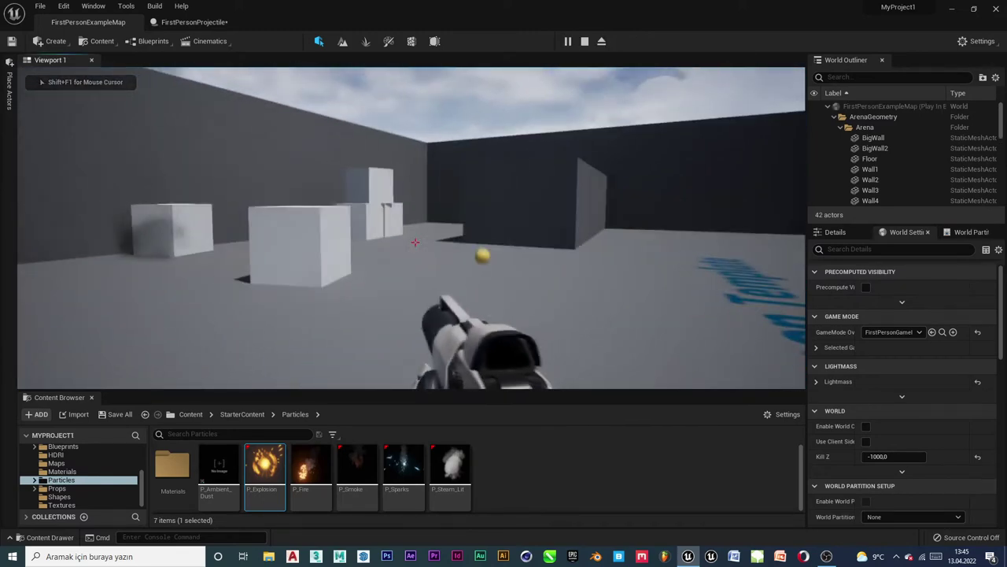
{"action": "left_click", "coordinate": [415, 242]}
{"action": "left_click", "coordinate": [414, 243]}
{"action": "left_click", "coordinate": [415, 242]}
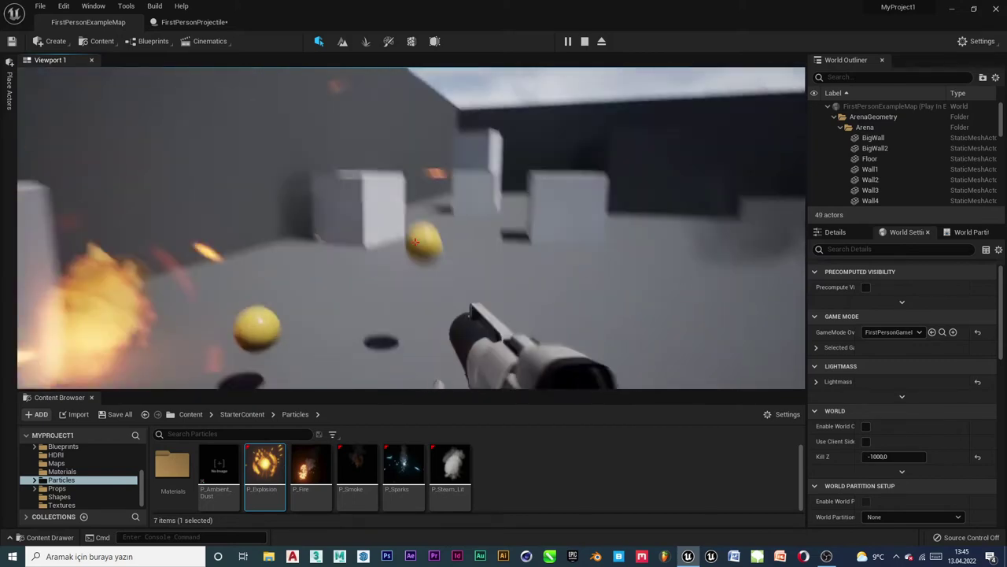
{"action": "left_click", "coordinate": [414, 242]}
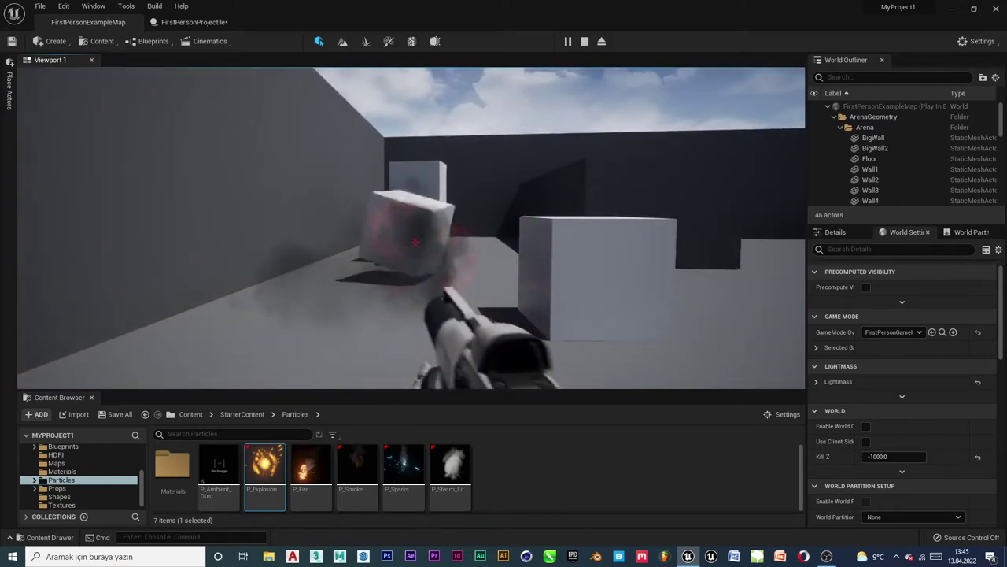
{"action": "left_click", "coordinate": [415, 242]}
{"action": "left_click", "coordinate": [415, 242]}
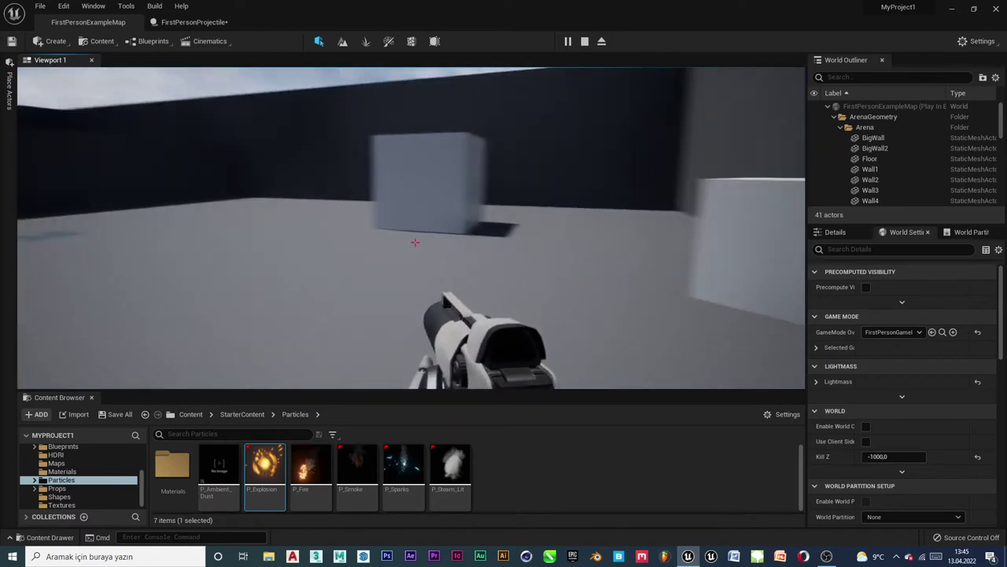
{"action": "left_click", "coordinate": [415, 242]}
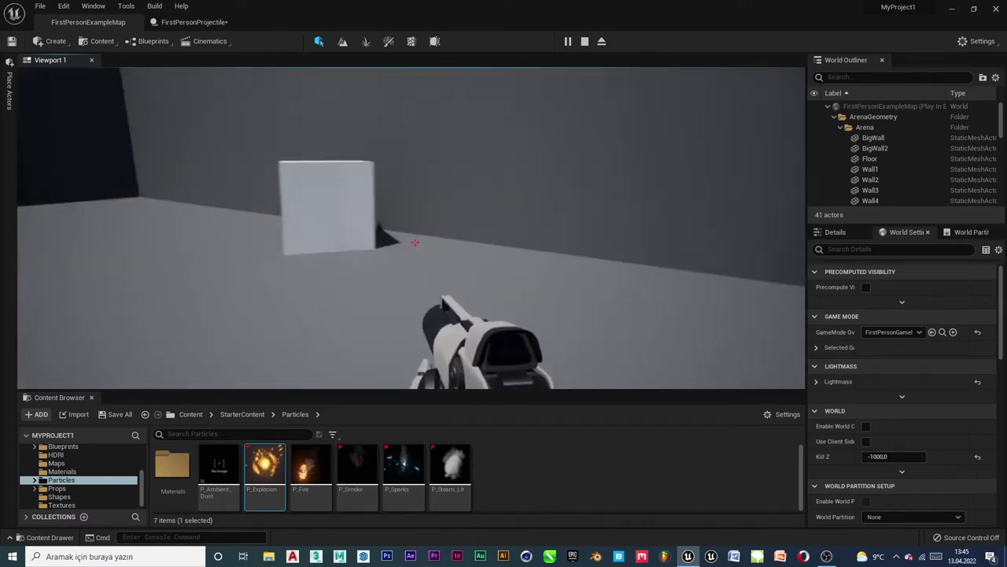
{"action": "left_click", "coordinate": [415, 242]}
{"action": "left_click", "coordinate": [415, 242]}
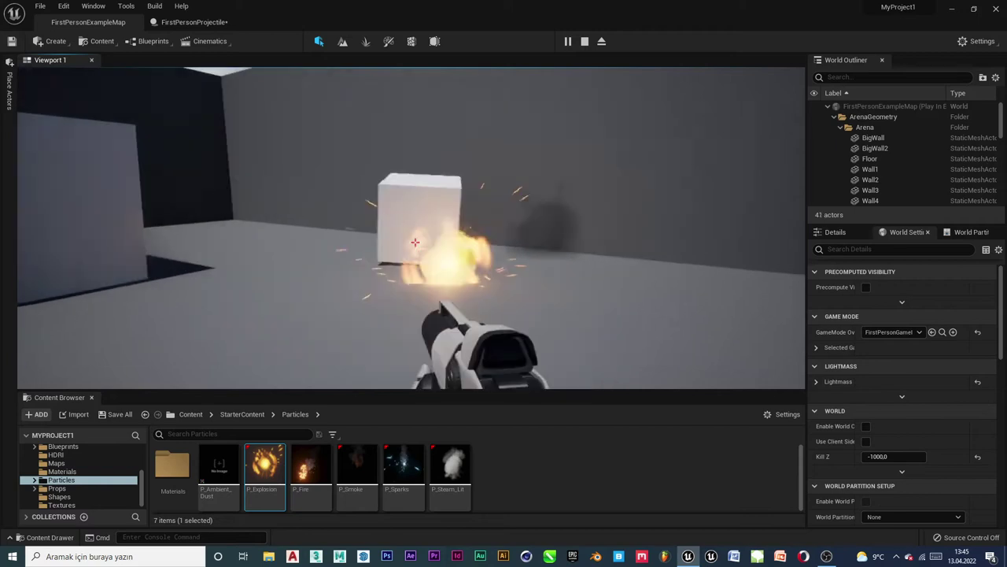
{"action": "left_click", "coordinate": [415, 242]}
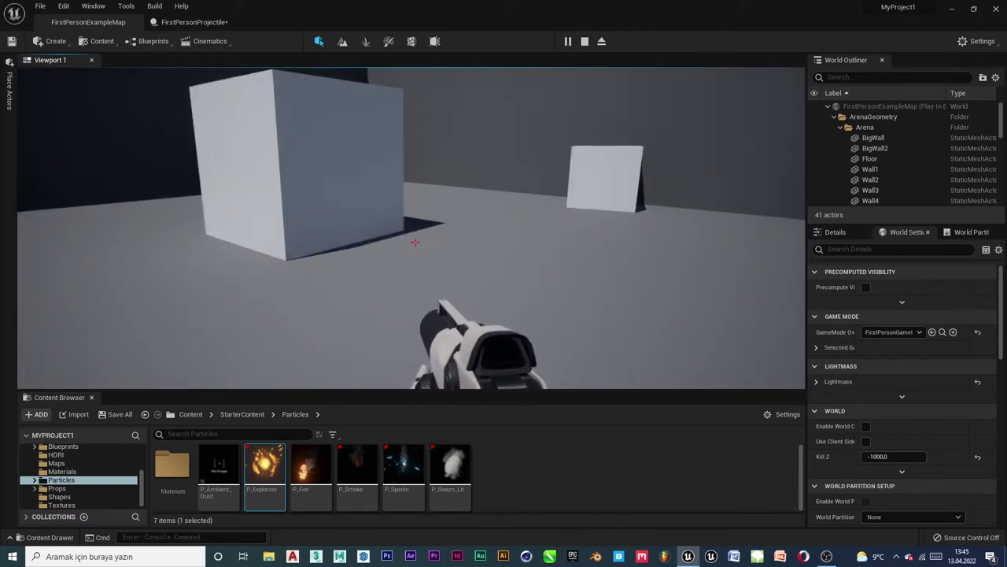
{"action": "left_click", "coordinate": [414, 242]}
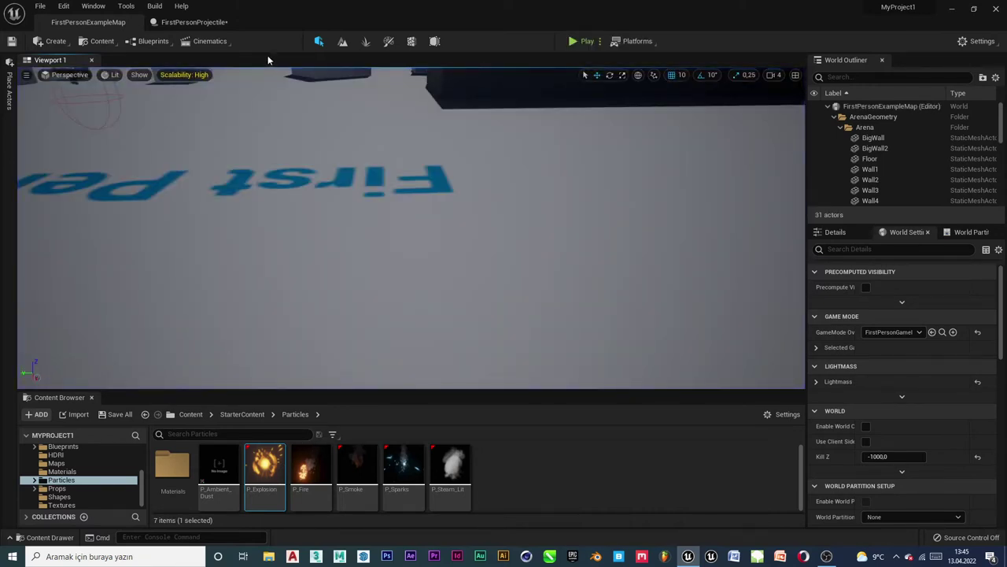
Set the FirstPersonProjectile Initial Life Span to 0 in Class Defaults, then return to the level
{"action": "left_click", "coordinate": [200, 25]}
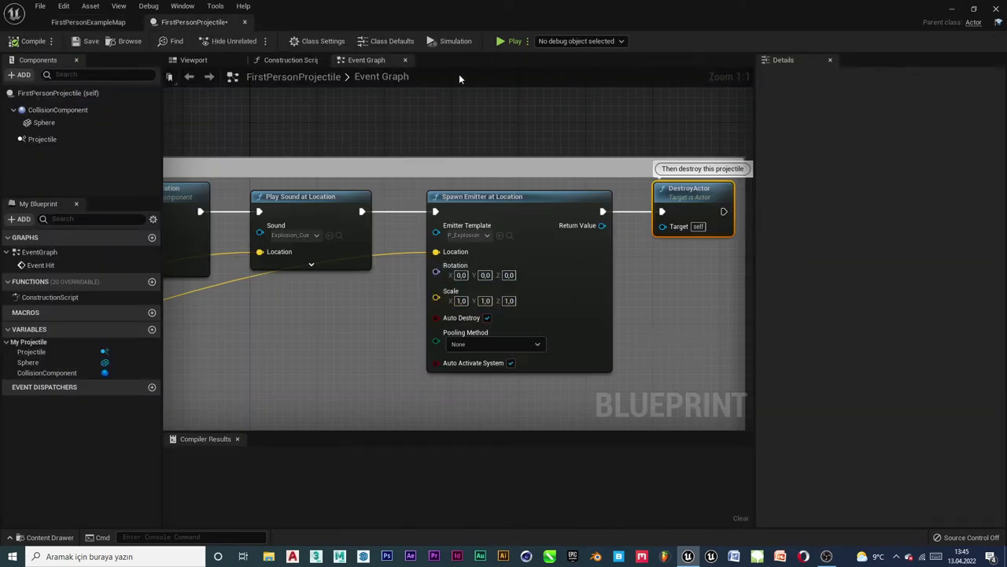
{"action": "left_click", "coordinate": [392, 40]}
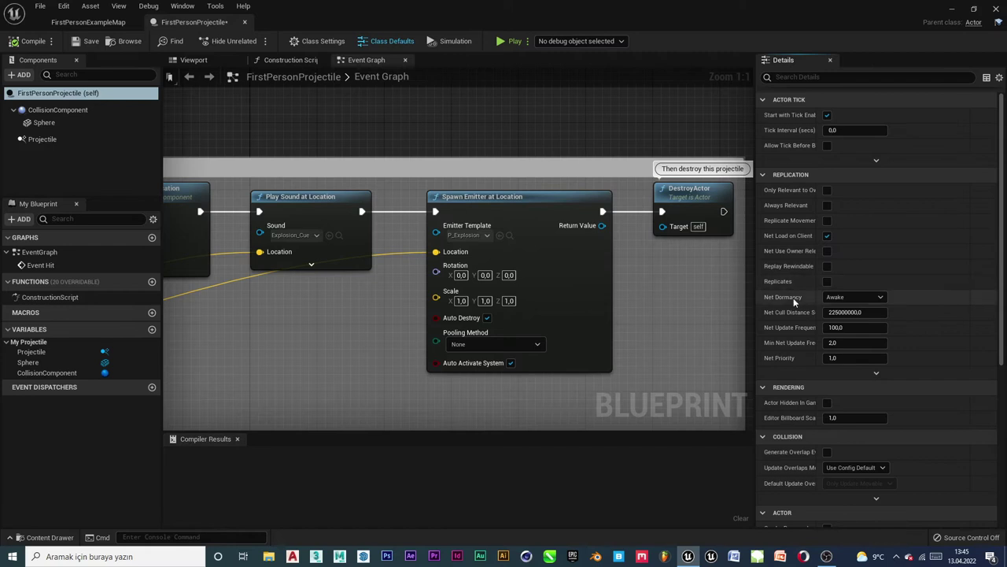
{"action": "scroll", "coordinate": [799, 413], "scroll_direction": "down", "scroll_amount": 1}
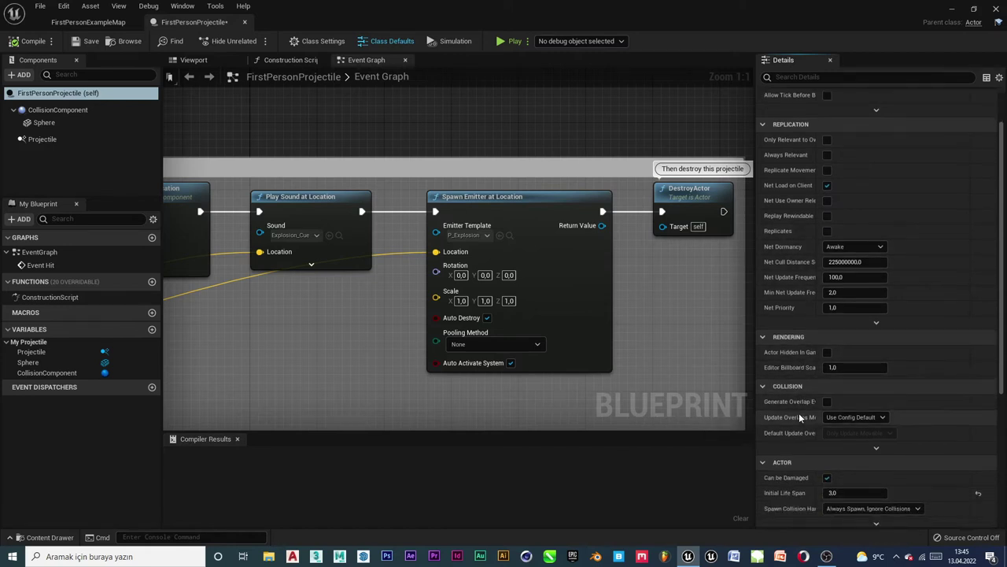
{"action": "scroll", "coordinate": [796, 415], "scroll_direction": "down", "scroll_amount": 1}
{"action": "scroll", "coordinate": [779, 419], "scroll_direction": "down", "scroll_amount": 1}
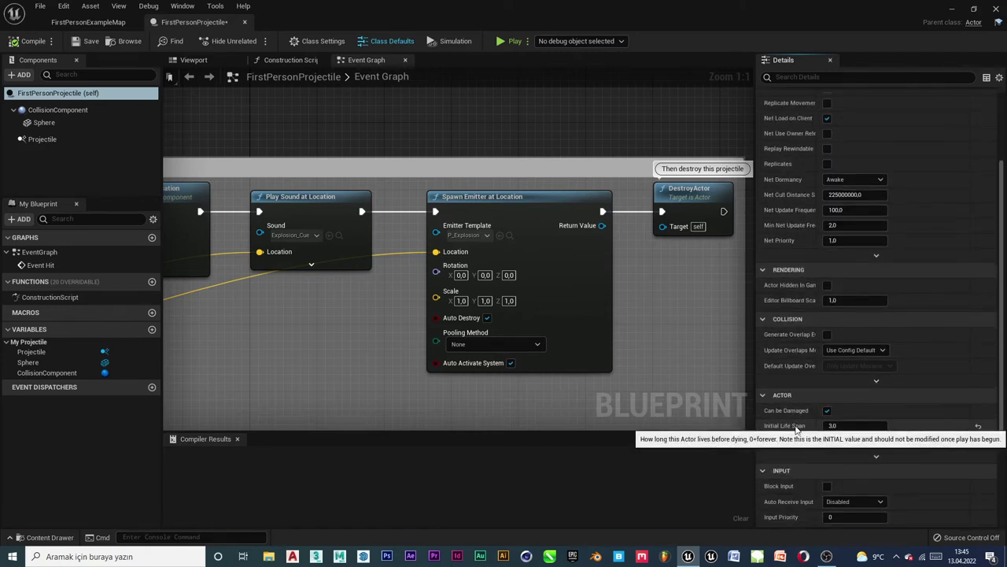
{"action": "type", "text": "0"}
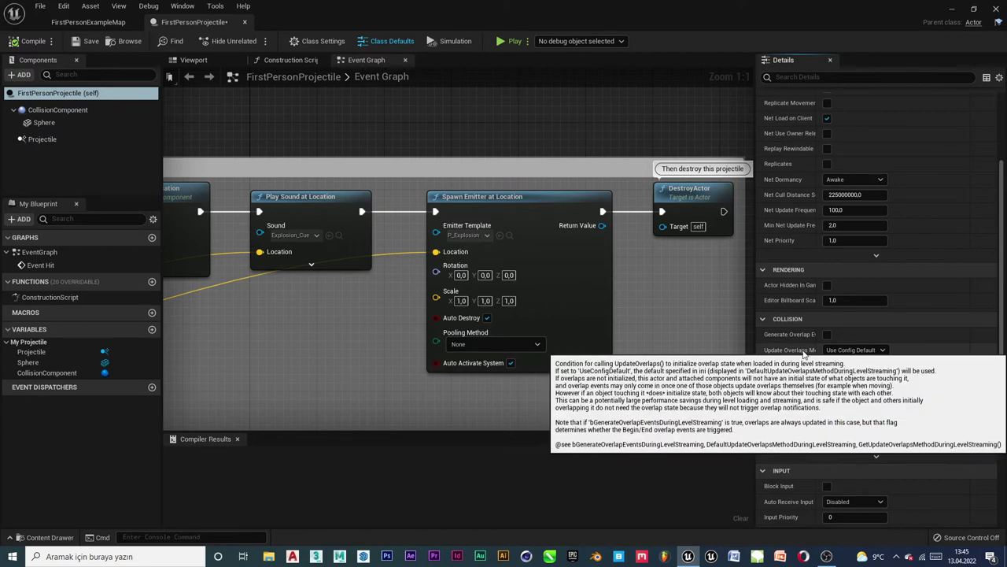
{"action": "left_click", "coordinate": [70, 21]}
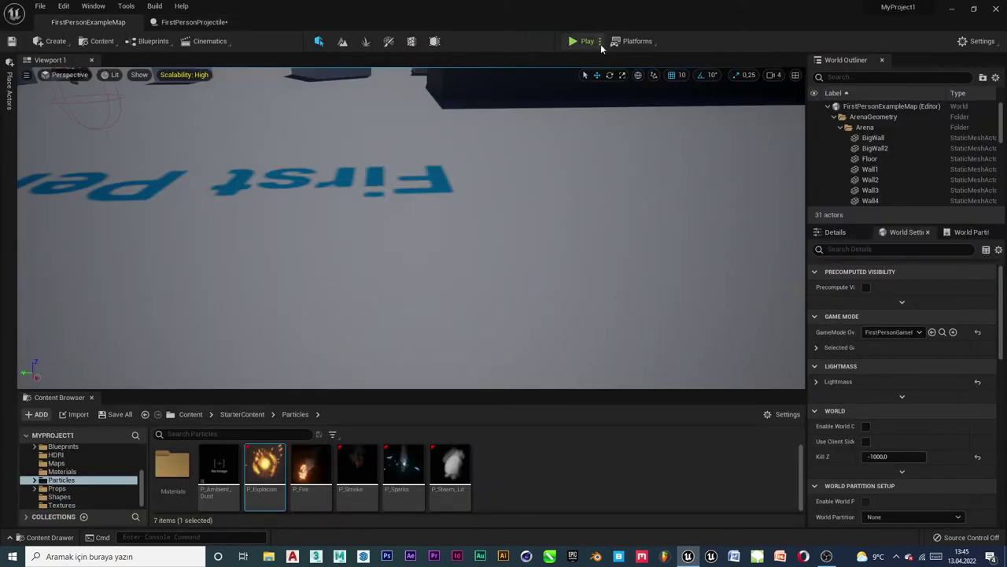
{"action": "left_click", "coordinate": [574, 43]}
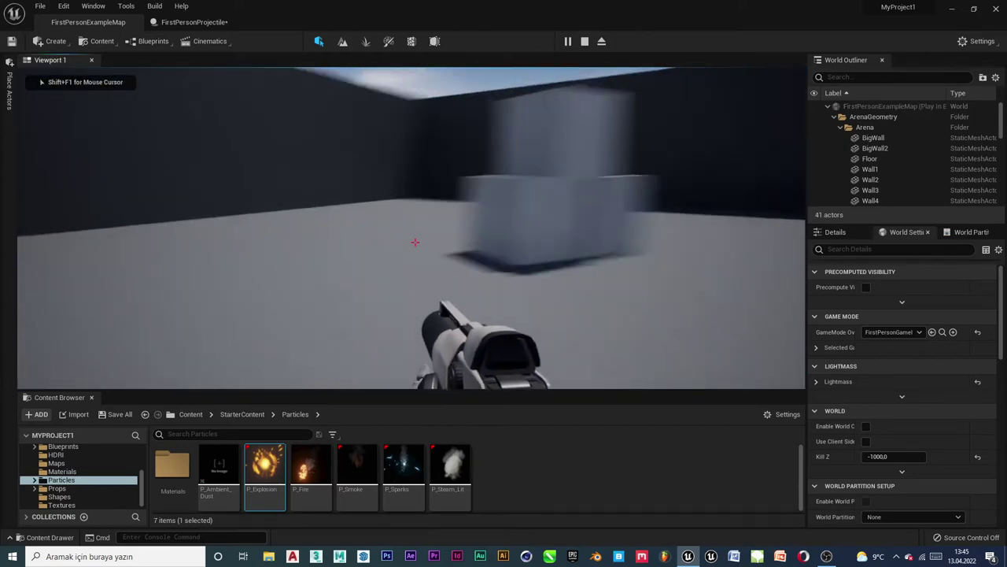
{"action": "left_click", "coordinate": [414, 242]}
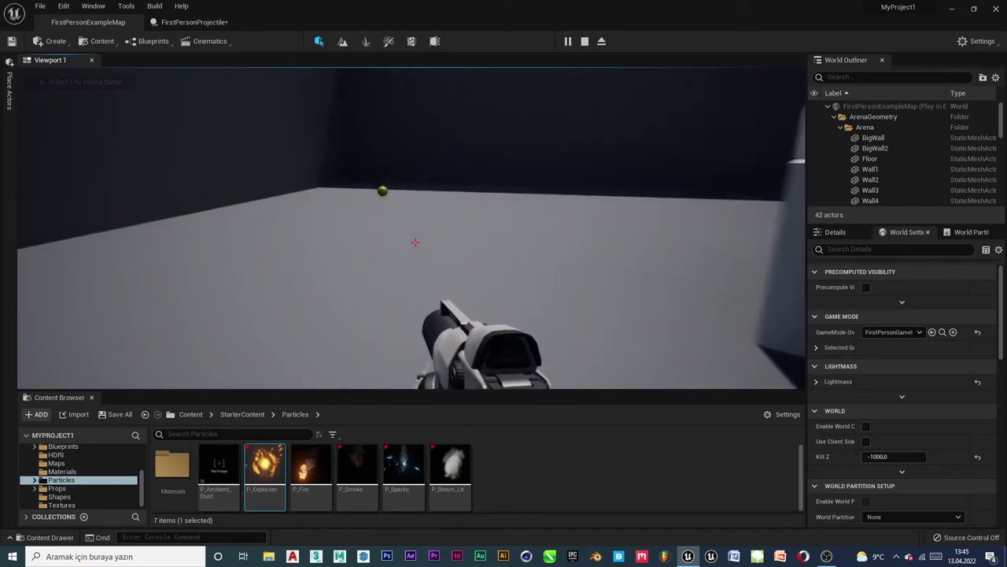
{"action": "left_click", "coordinate": [415, 242]}
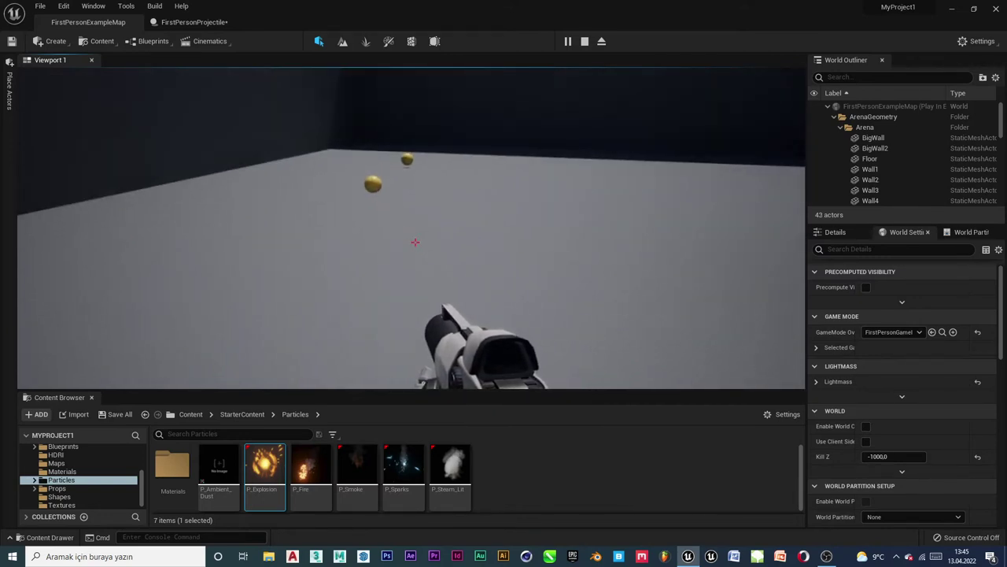
{"action": "left_click", "coordinate": [414, 242]}
{"action": "left_click", "coordinate": [415, 241]}
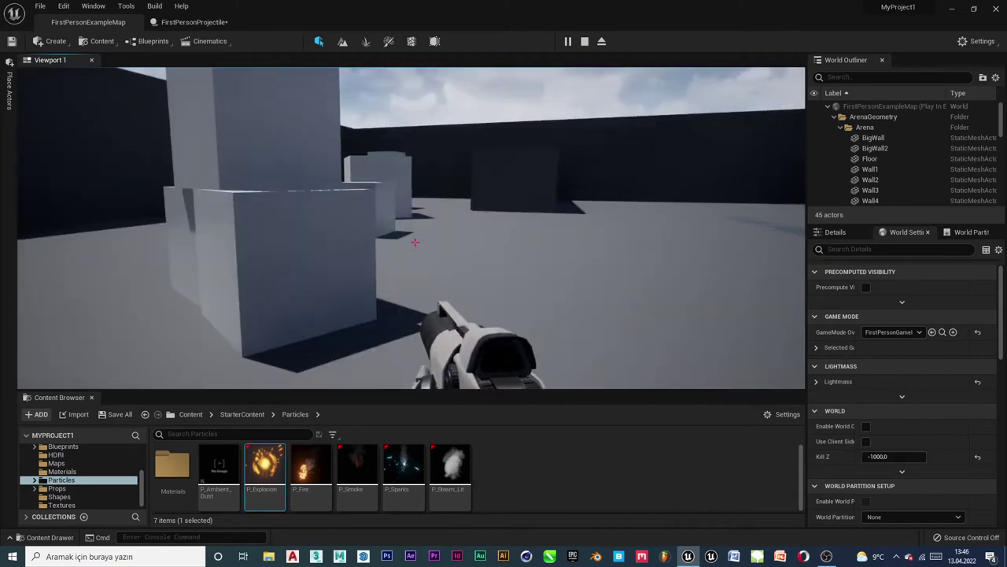
{"action": "left_click", "coordinate": [415, 242]}
{"action": "left_click", "coordinate": [415, 242]}
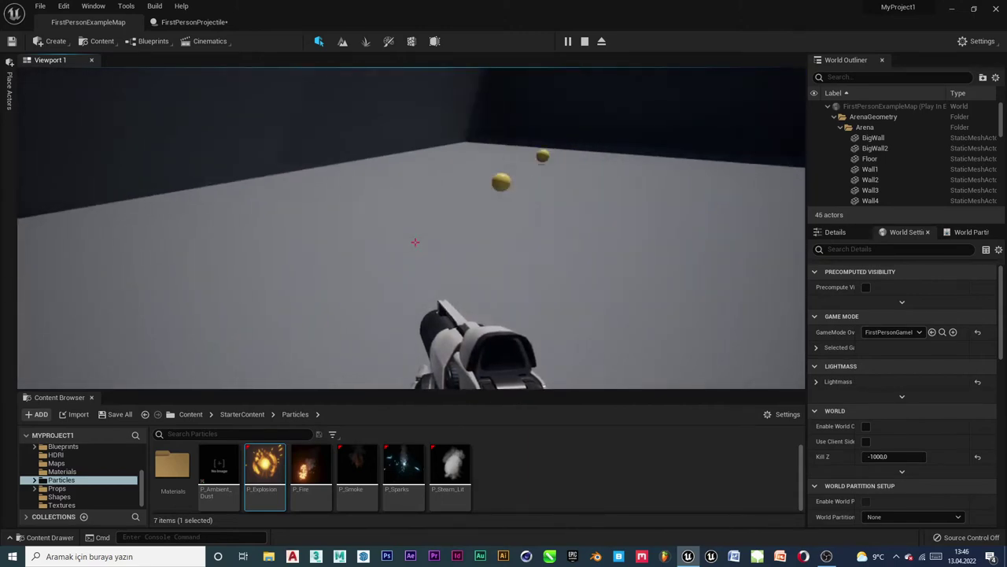
{"action": "left_click", "coordinate": [415, 241]}
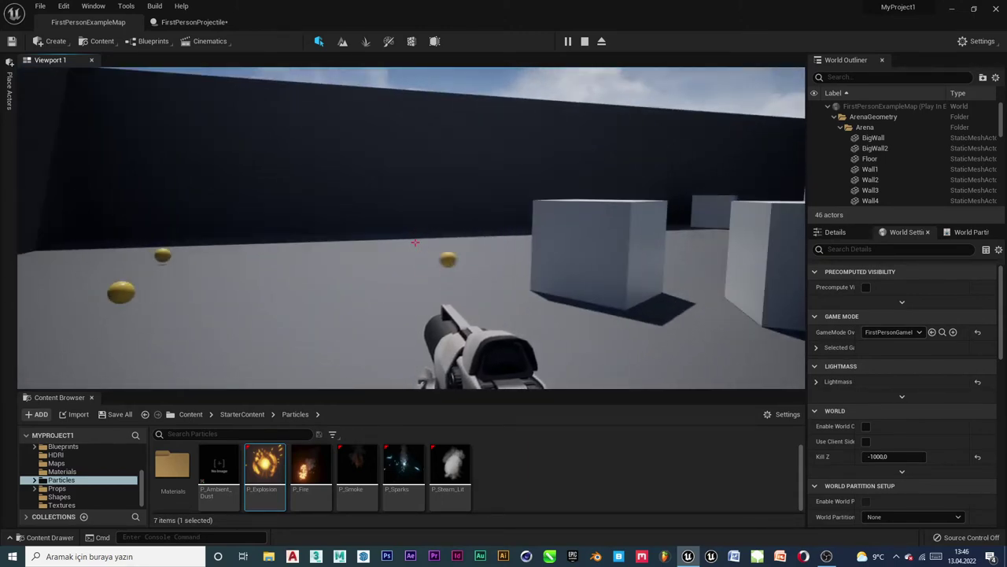
{"action": "key", "text": "Escape"}
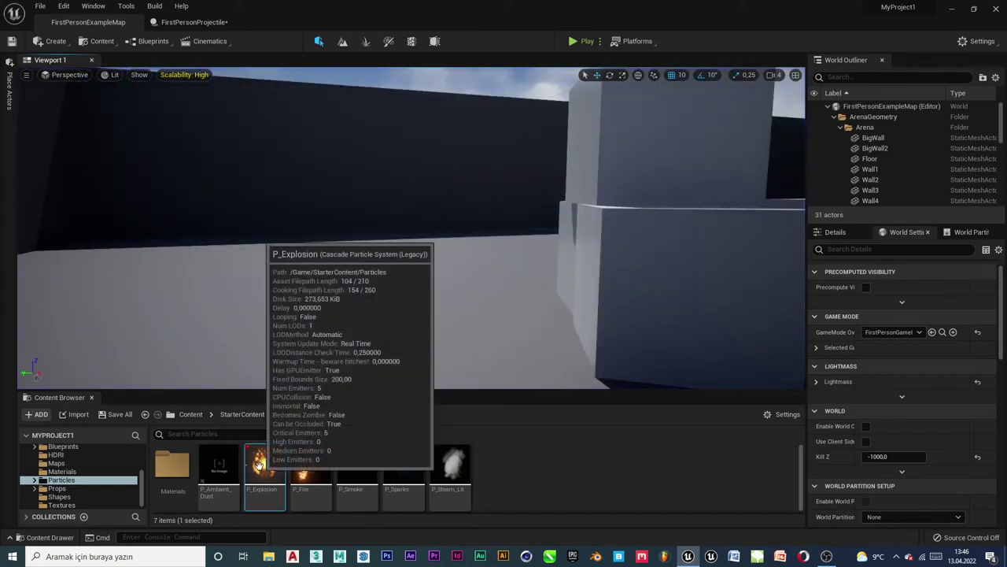
Reopen FirstPersonProjectile, frame the on-hit spawn logic, and confirm Initial Life Span is 0.0
{"action": "left_click", "coordinate": [202, 21]}
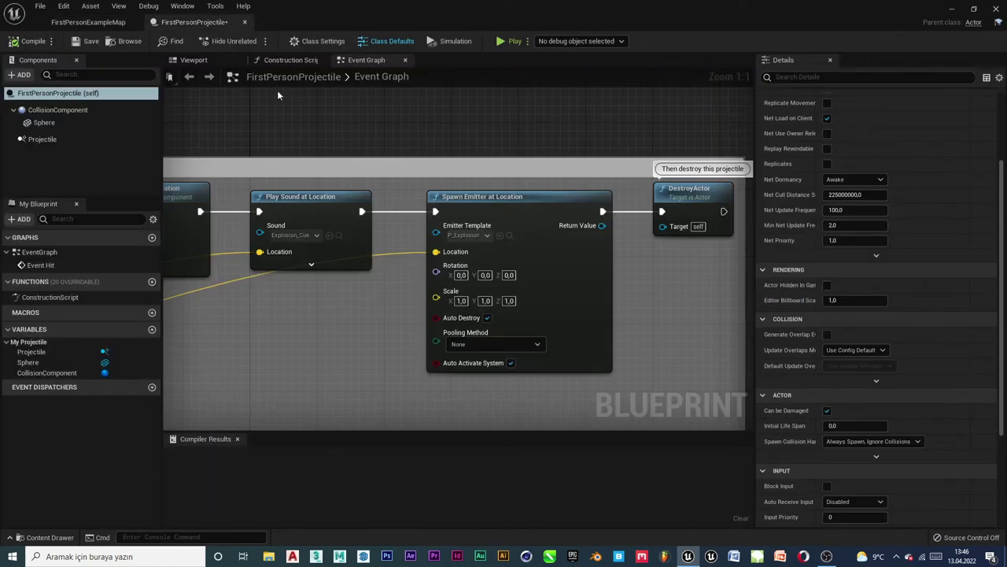
{"action": "right_click_drag", "start_coordinate": [684, 318], "coordinate": [625, 308]}
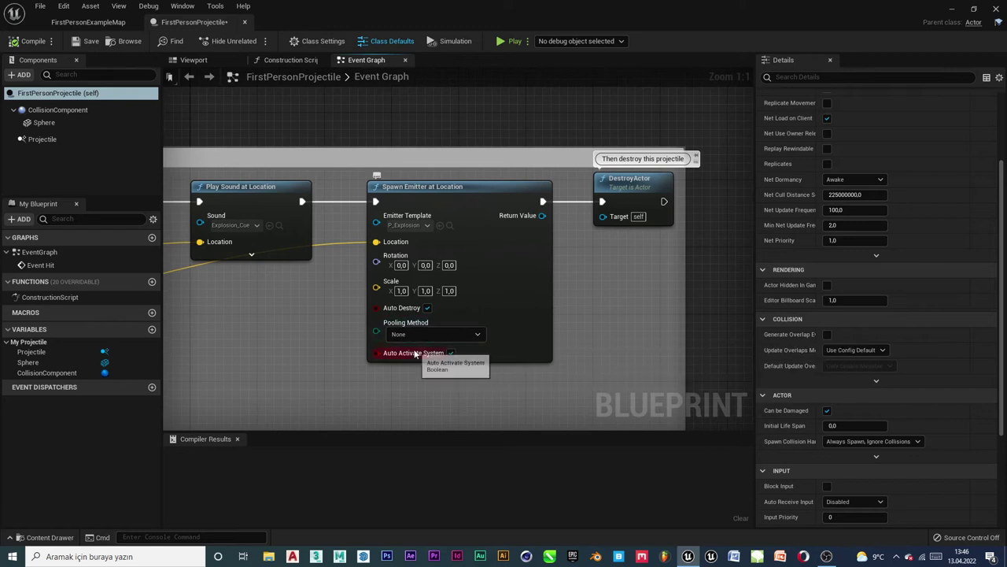
{"action": "right_click_drag", "start_coordinate": [414, 236], "coordinate": [570, 244]}
{"action": "scroll", "coordinate": [435, 392], "scroll_direction": "down", "scroll_amount": 3}
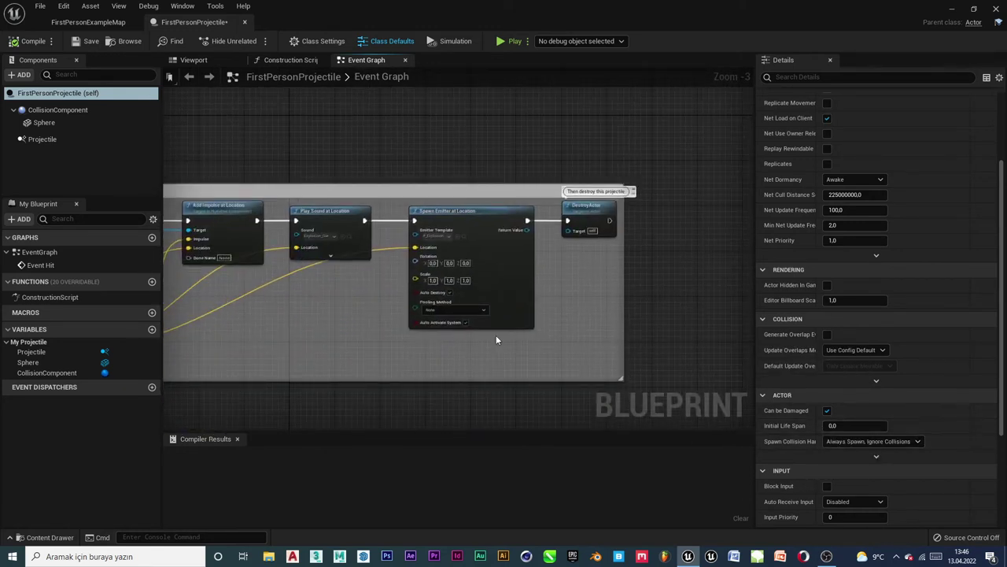
{"action": "right_click_drag", "start_coordinate": [472, 276], "coordinate": [515, 288]}
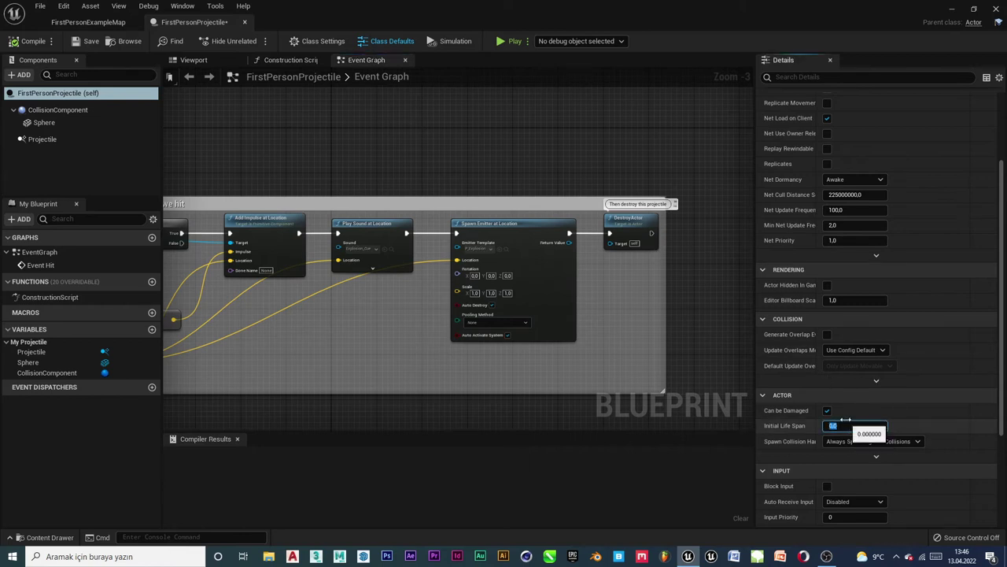
{"action": "left_click", "coordinate": [919, 424]}
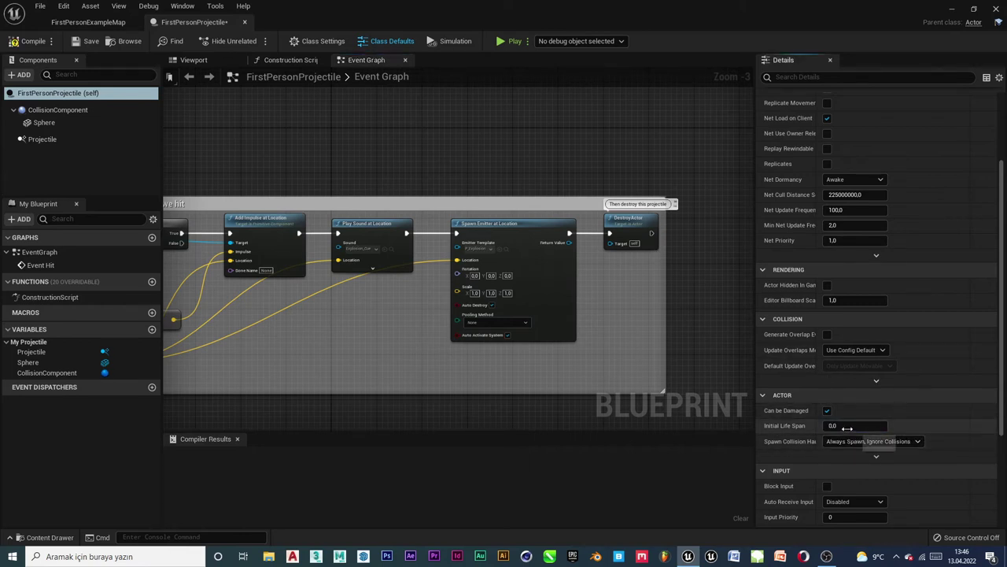
{"action": "right_click_drag", "start_coordinate": [373, 126], "coordinate": [570, 185]}
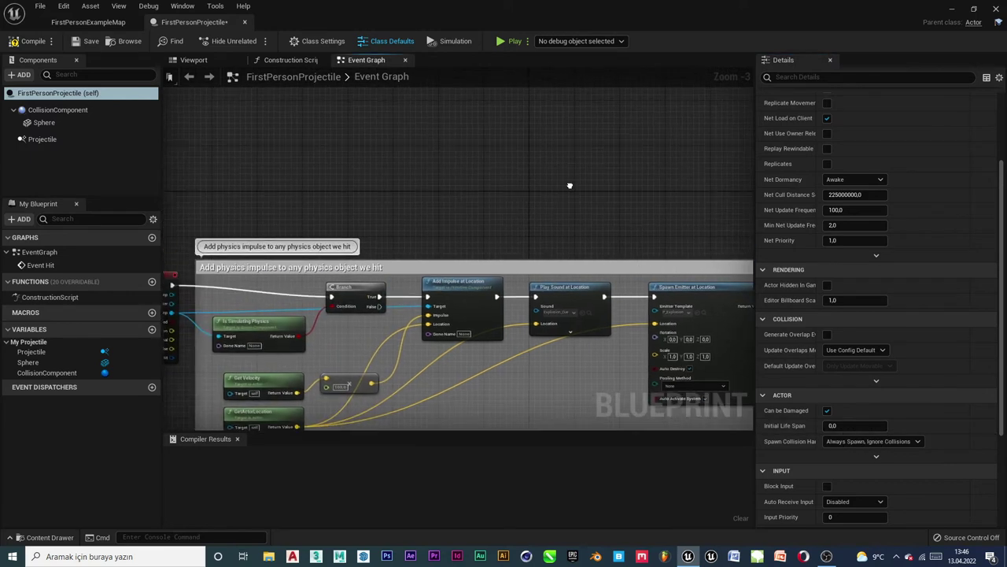
Add an Event BeginPlay node to the Event Graph
{"action": "right_click", "coordinate": [301, 138]}
{"action": "type", "text": "event"}
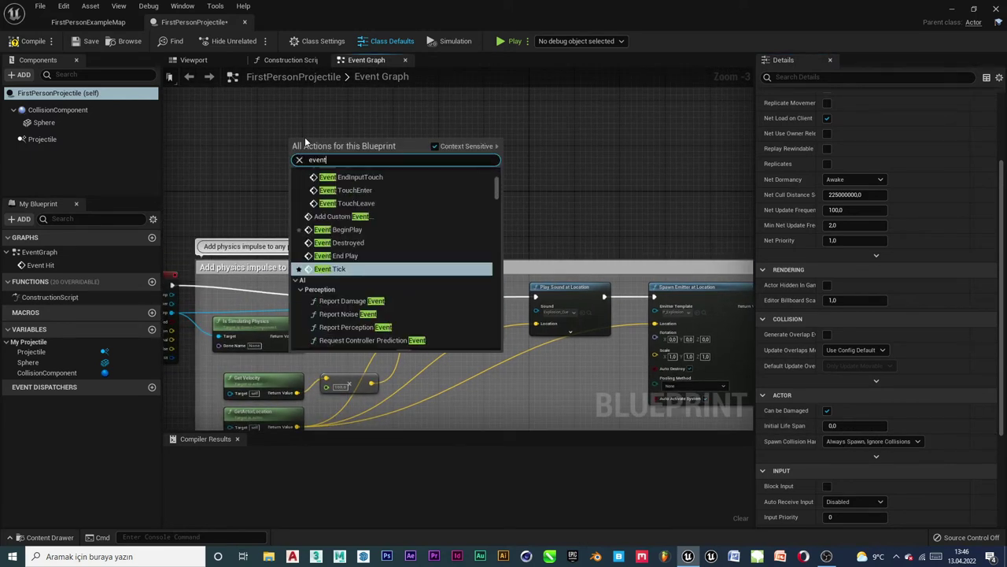
{"action": "key", "text": "Up"}
{"action": "key", "text": "Up"}
{"action": "key", "text": "Up"}
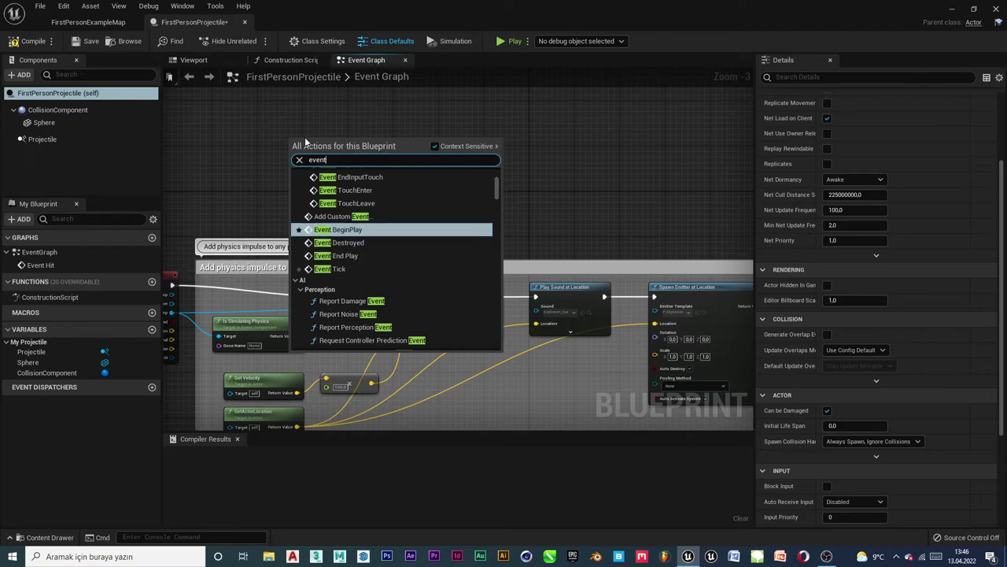
{"action": "key", "text": "Return"}
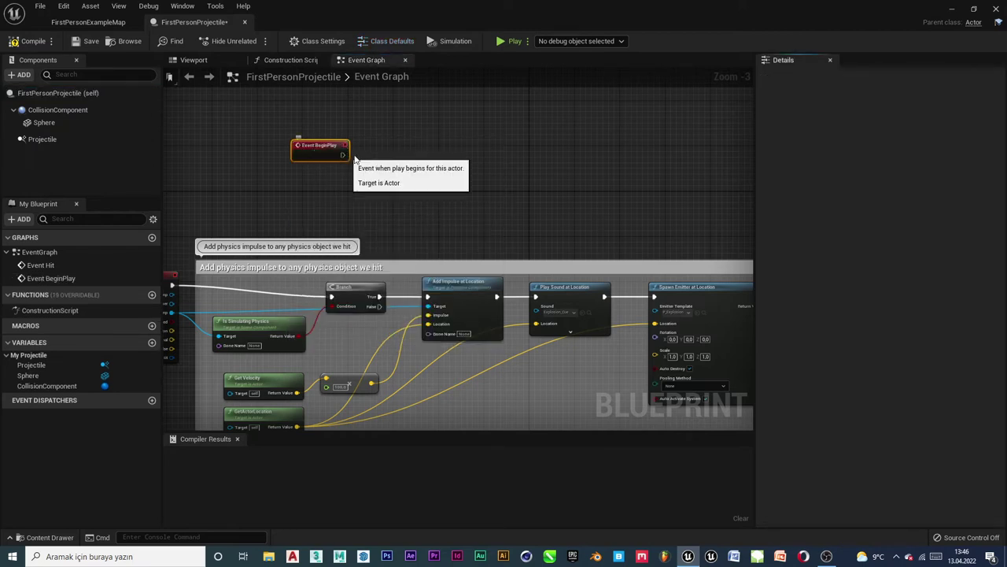
Chain a 3-second Delay node off BeginPlay and shift both nodes left
{"action": "scroll", "coordinate": [460, 247], "scroll_direction": "up", "scroll_amount": 3}
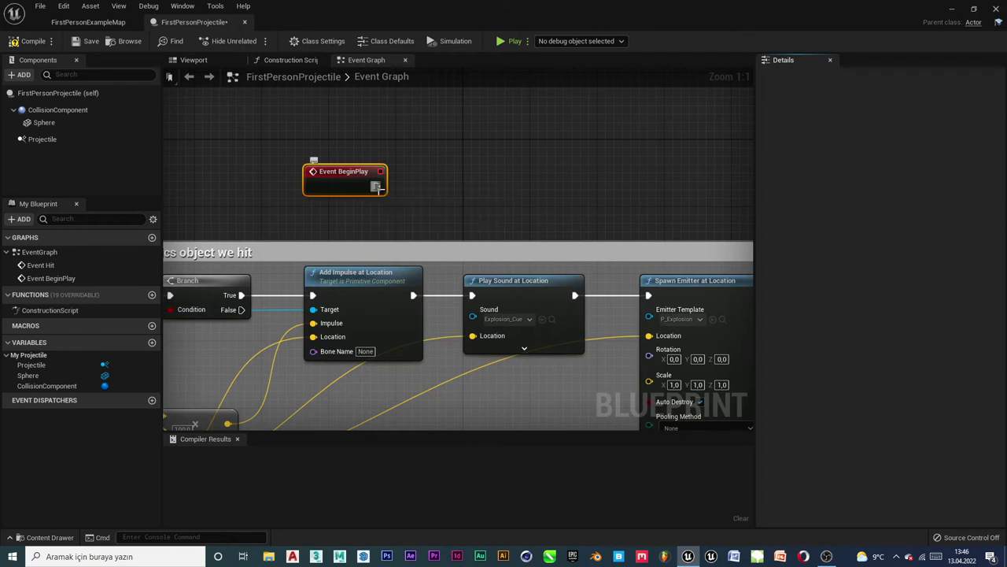
{"action": "left_click_drag", "start_coordinate": [417, 183], "coordinate": [417, 184]}
{"action": "type", "text": "delay"}
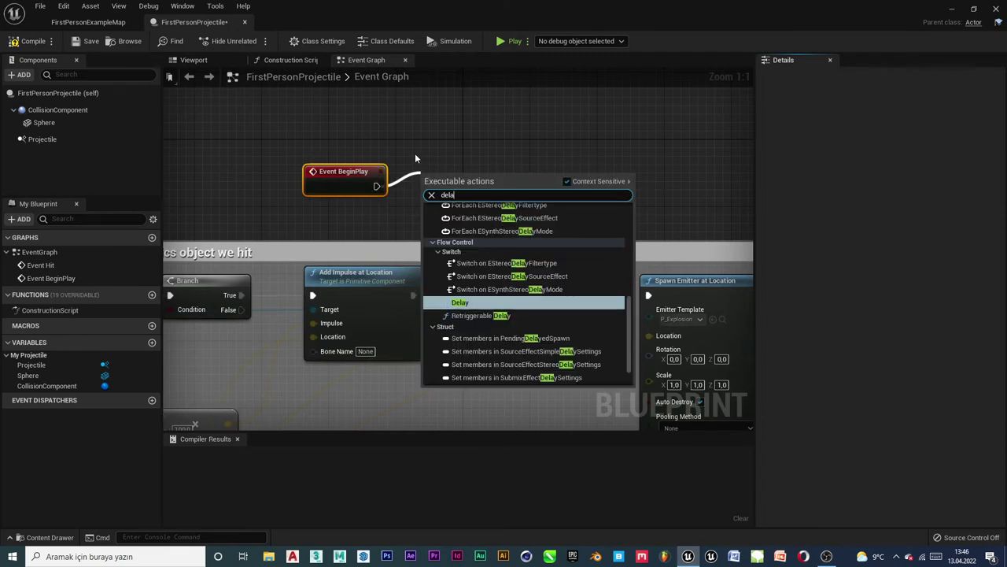
{"action": "key", "text": "Return"}
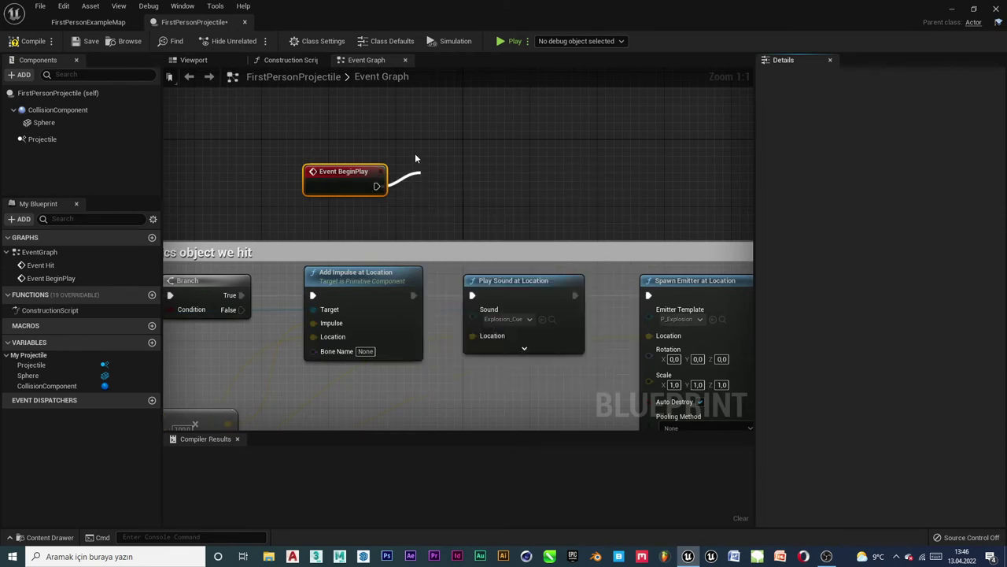
{"action": "left_click_drag", "start_coordinate": [466, 220], "coordinate": [491, 211]}
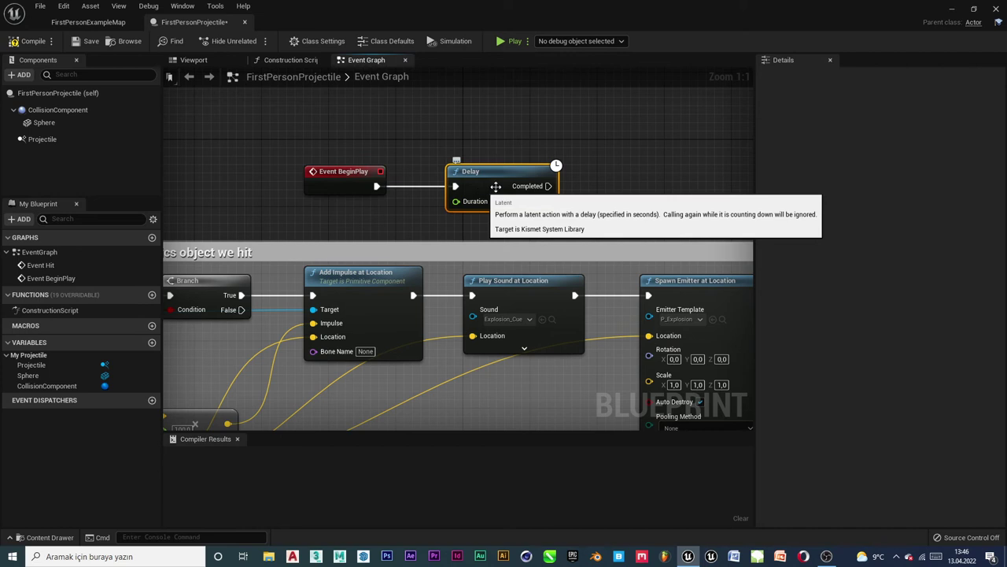
{"action": "left_click", "coordinate": [658, 162]}
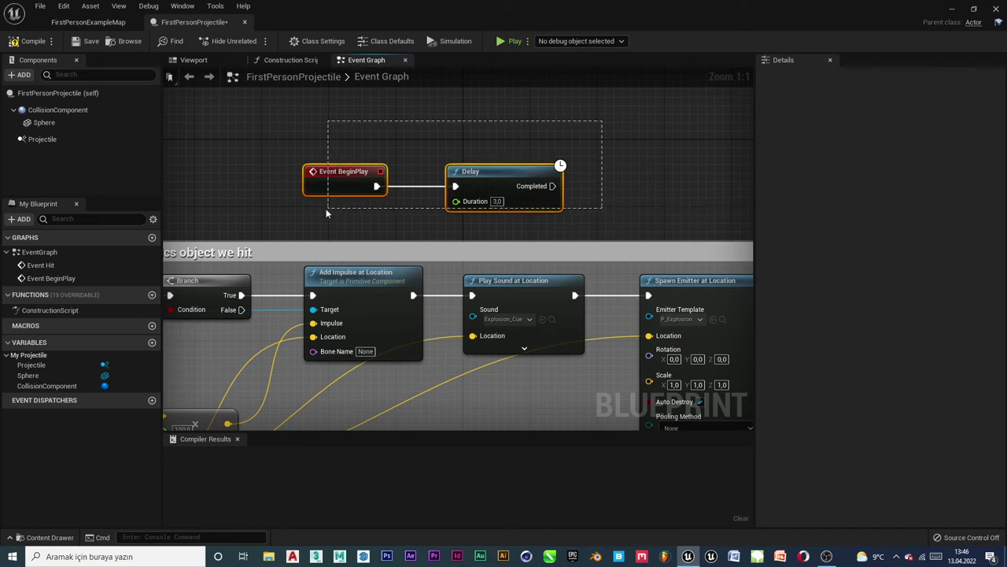
{"action": "left_click_drag", "start_coordinate": [501, 172], "coordinate": [349, 171]}
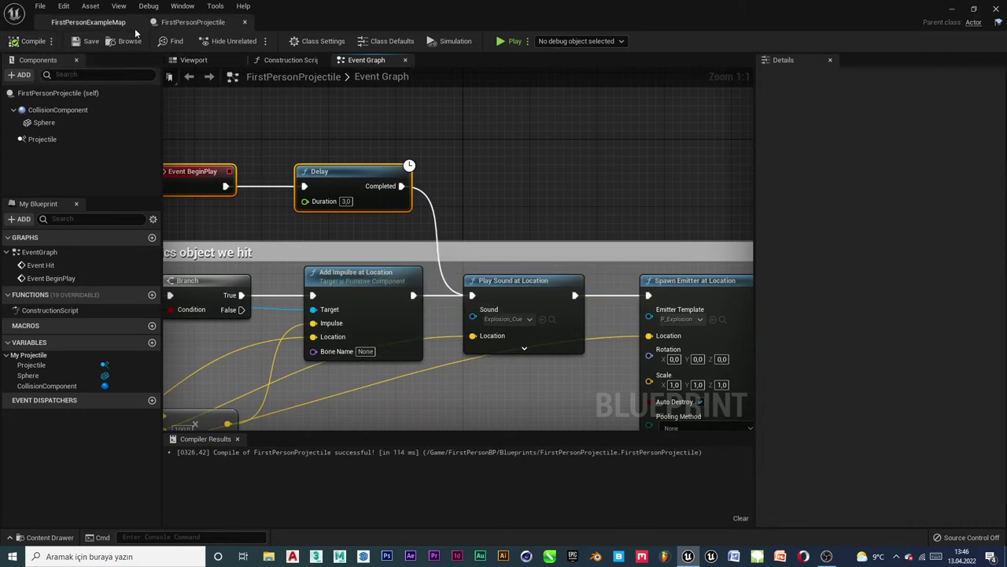
Start play-testing FirstPersonExampleMap with Alt+P and walk toward the white box
{"action": "left_click", "coordinate": [83, 25]}
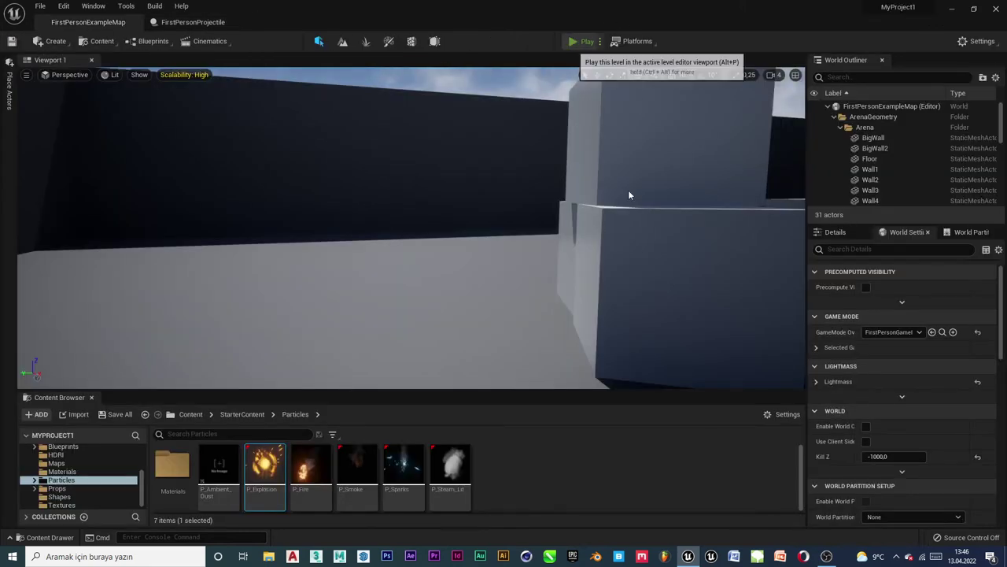
{"action": "key", "text": "alt+p"}
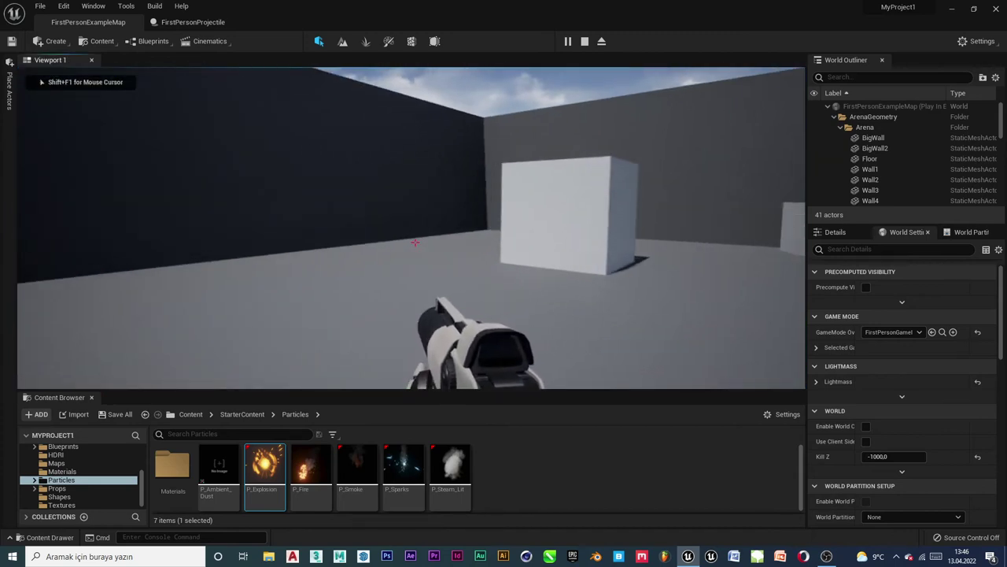
{"action": "left_click", "coordinate": [415, 243]}
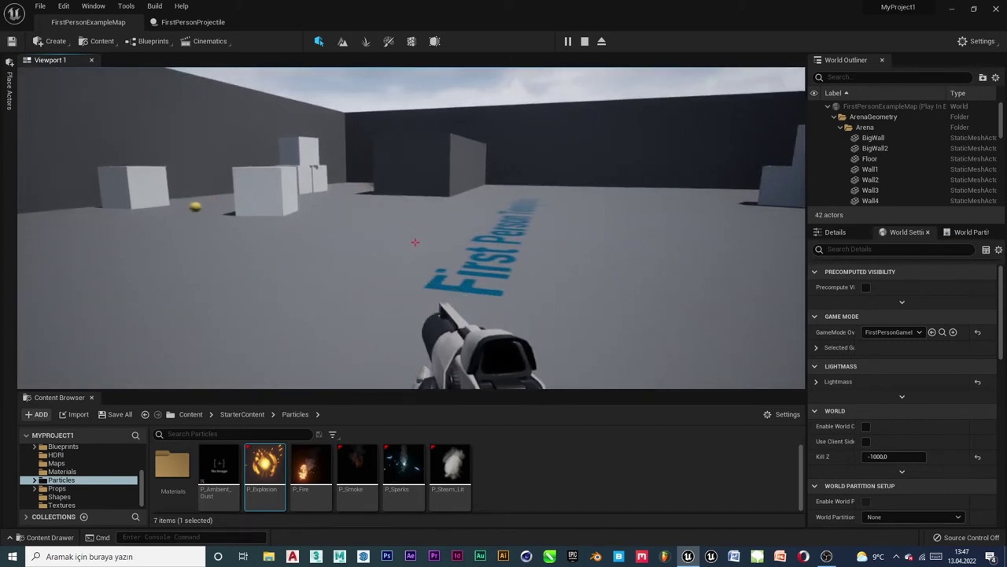
{"action": "key", "text": "w"}
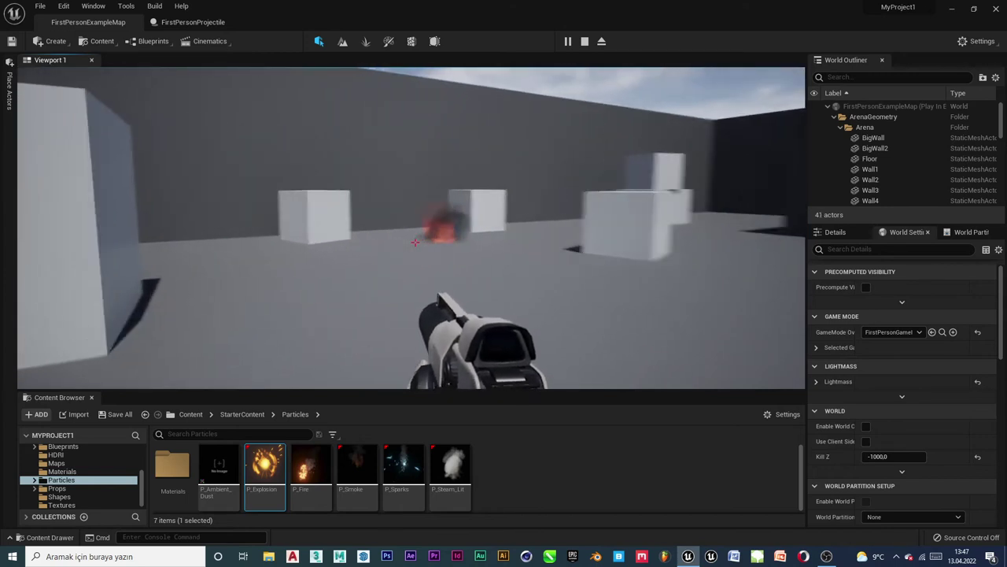
Fire a burst of projectiles at the boxes to see the fire-and-smoke explosions
{"action": "left_click", "coordinate": [414, 241]}
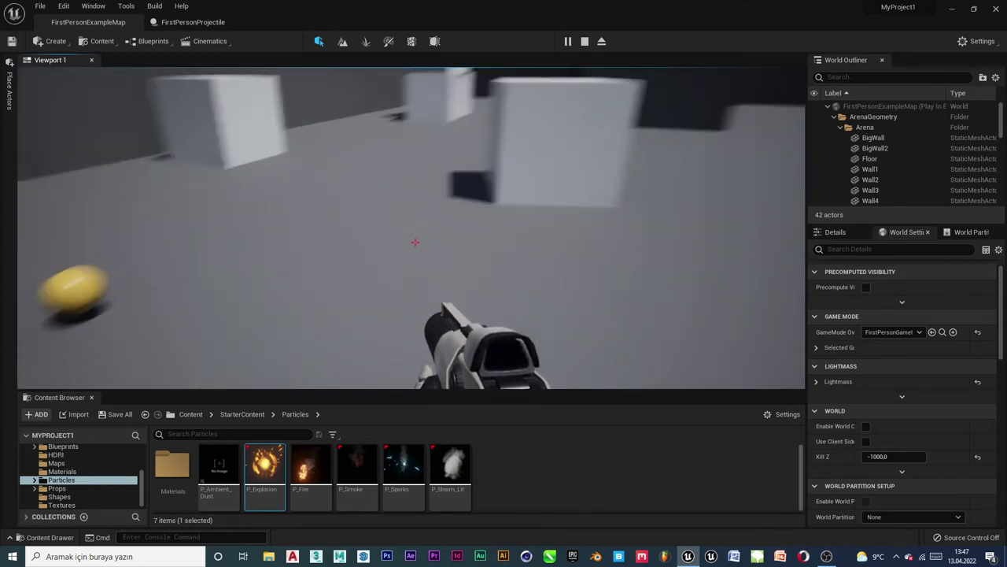
{"action": "left_click", "coordinate": [415, 242]}
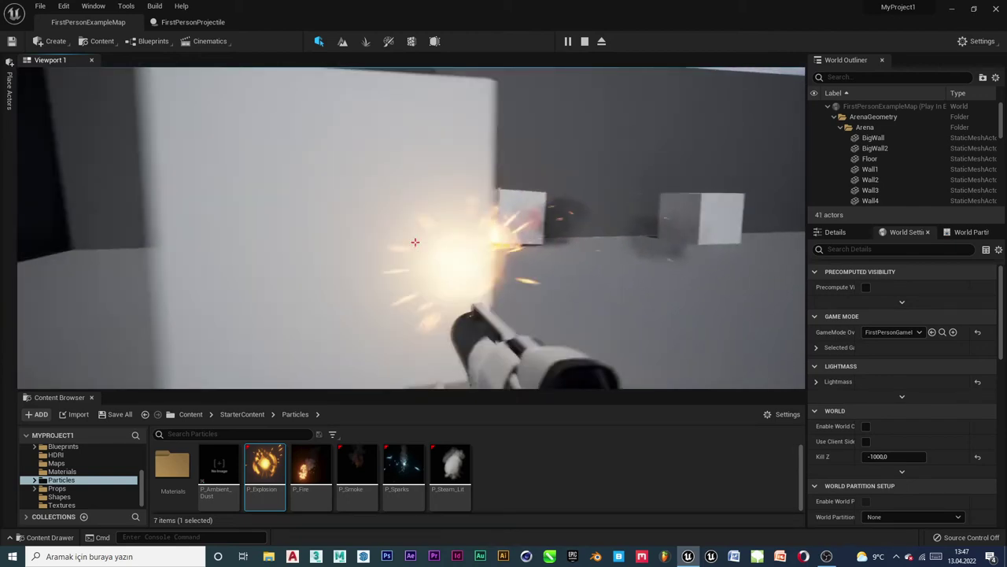
{"action": "left_click", "coordinate": [415, 242]}
{"action": "left_click", "coordinate": [415, 242]}
{"action": "left_click", "coordinate": [414, 242]}
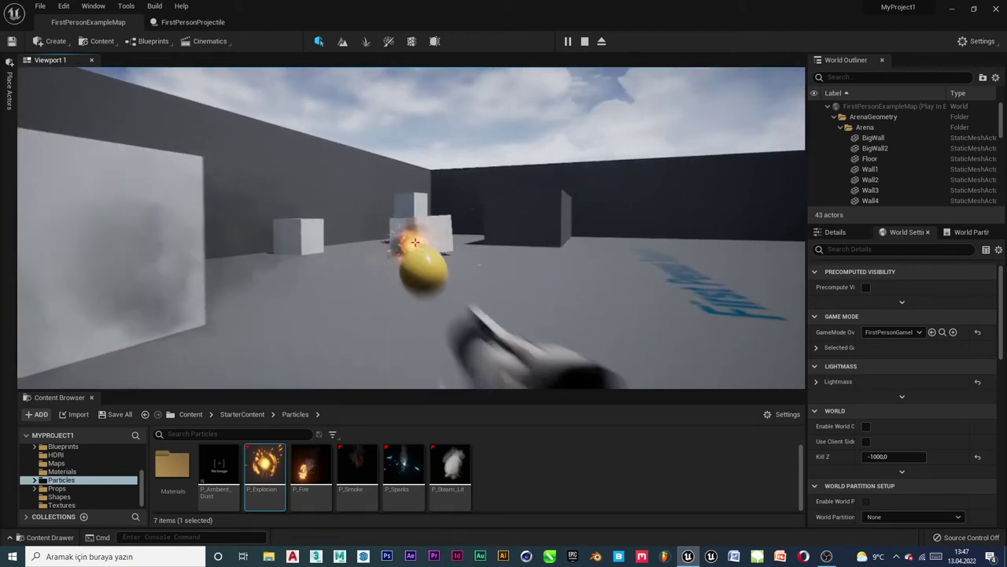
{"action": "left_click", "coordinate": [415, 242]}
{"action": "left_click", "coordinate": [415, 242]}
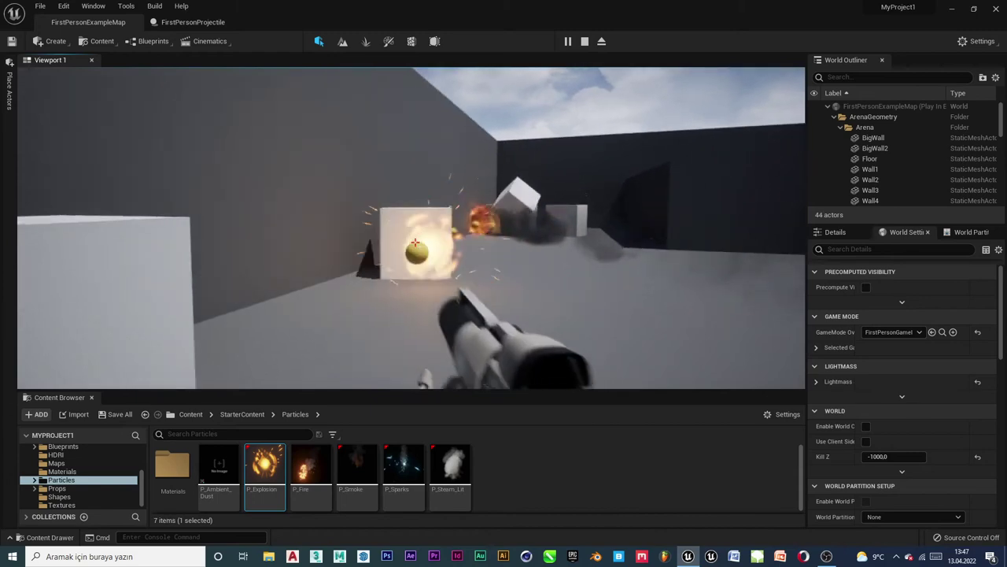
Stop play and give Spawn Emitter at Location a scale of 2.5 on X, Y and Z
{"action": "key", "text": "Escape"}
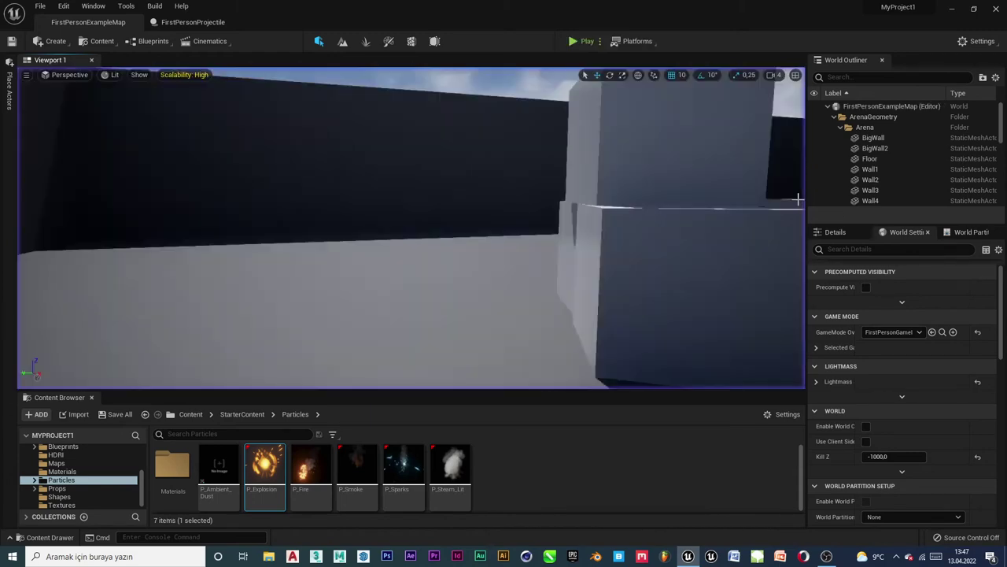
{"action": "left_click", "coordinate": [203, 26]}
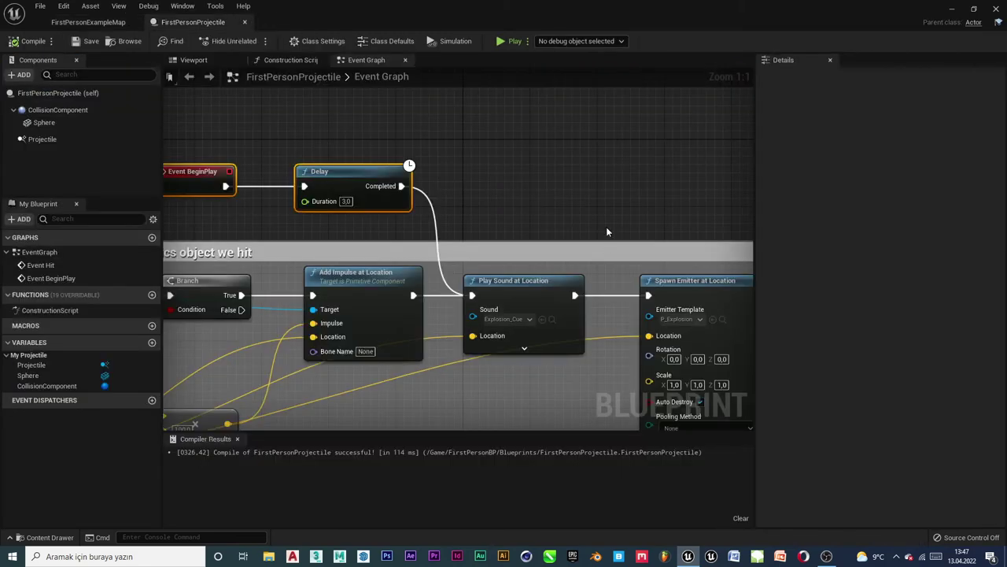
{"action": "right_click_drag", "start_coordinate": [607, 233], "coordinate": [560, 180]}
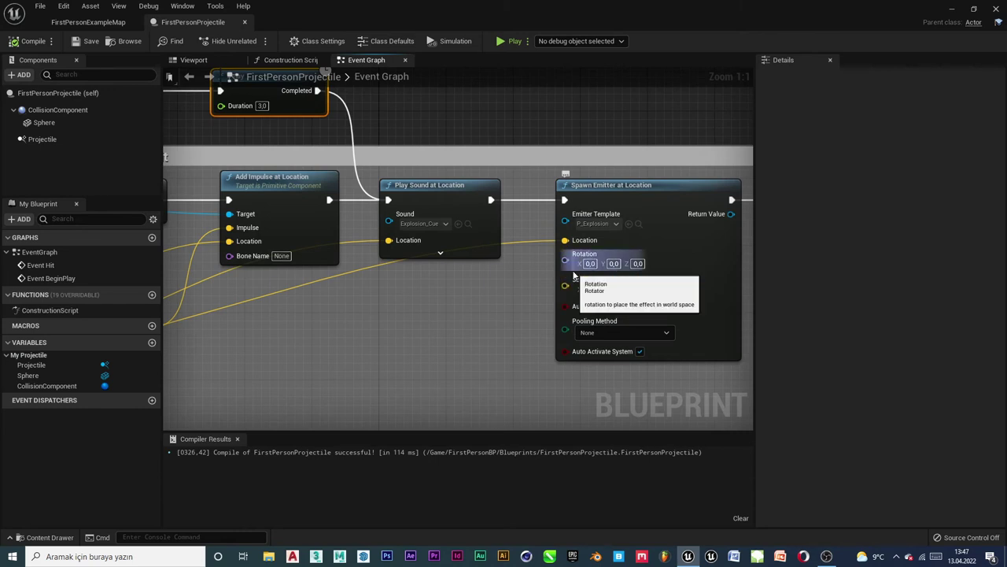
{"action": "type", "text": "2,5"}
{"action": "key", "text": "Tab"}
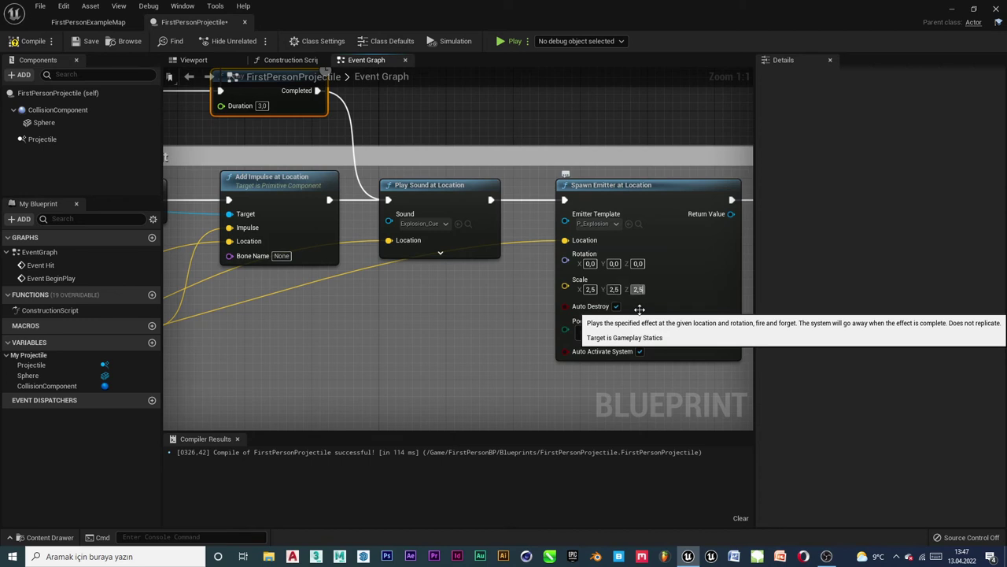
{"action": "right_click_drag", "start_coordinate": [360, 313], "coordinate": [621, 281]}
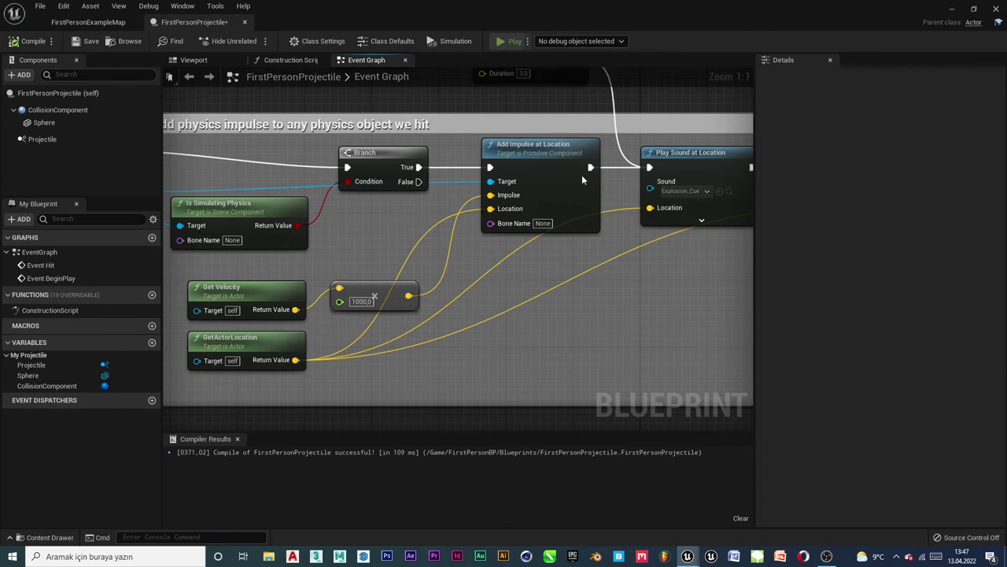
Briefly play-test in a preview window, move around, then stop
{"action": "key", "text": "alt+p"}
{"action": "key", "text": "w"}
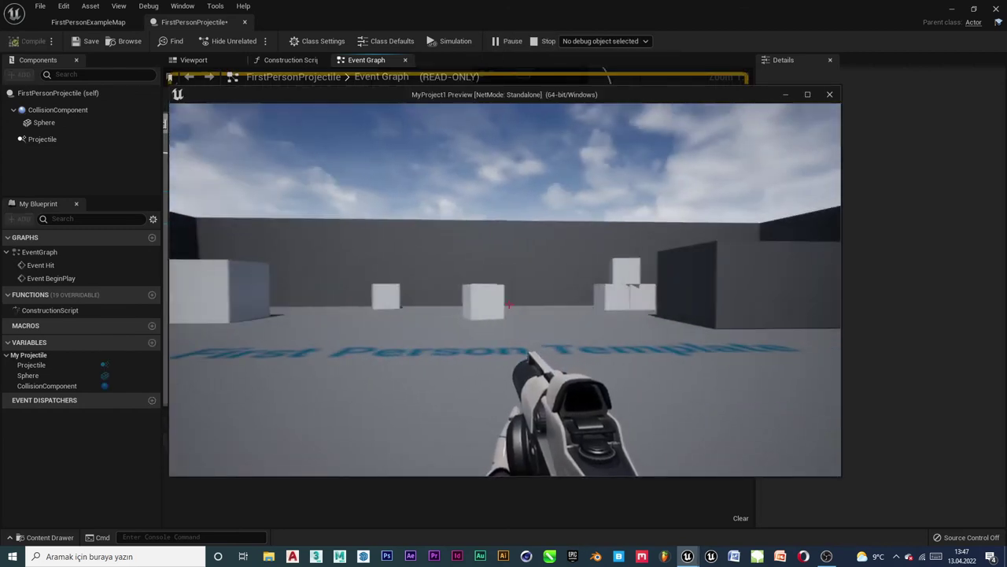
{"action": "key", "text": "Escape"}
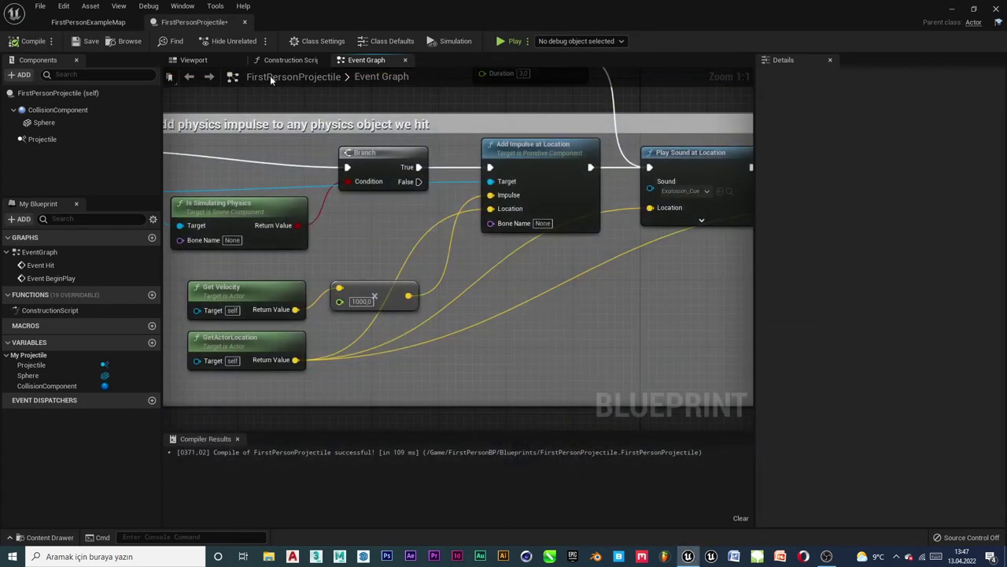
Play FirstPersonExampleMap in the viewport, fire once, and go fullscreen with F11
{"action": "left_click", "coordinate": [85, 24]}
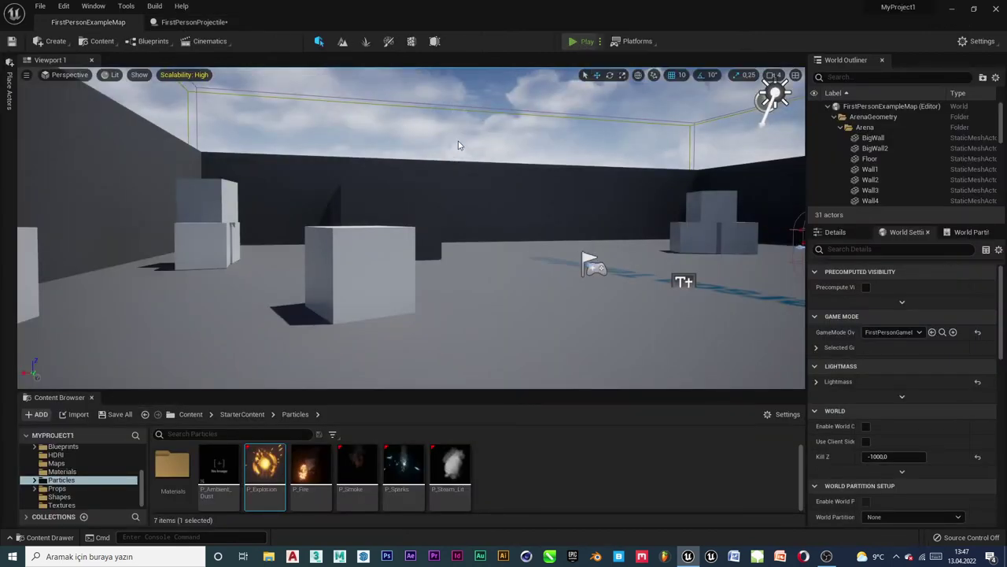
{"action": "key", "text": "alt+p"}
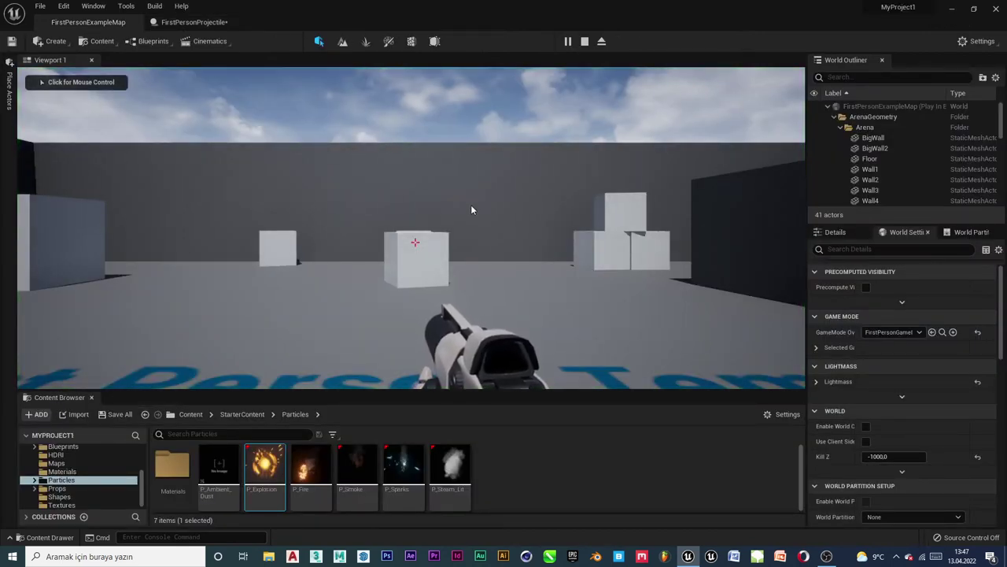
{"action": "left_click", "coordinate": [471, 204]}
{"action": "key", "text": "F11"}
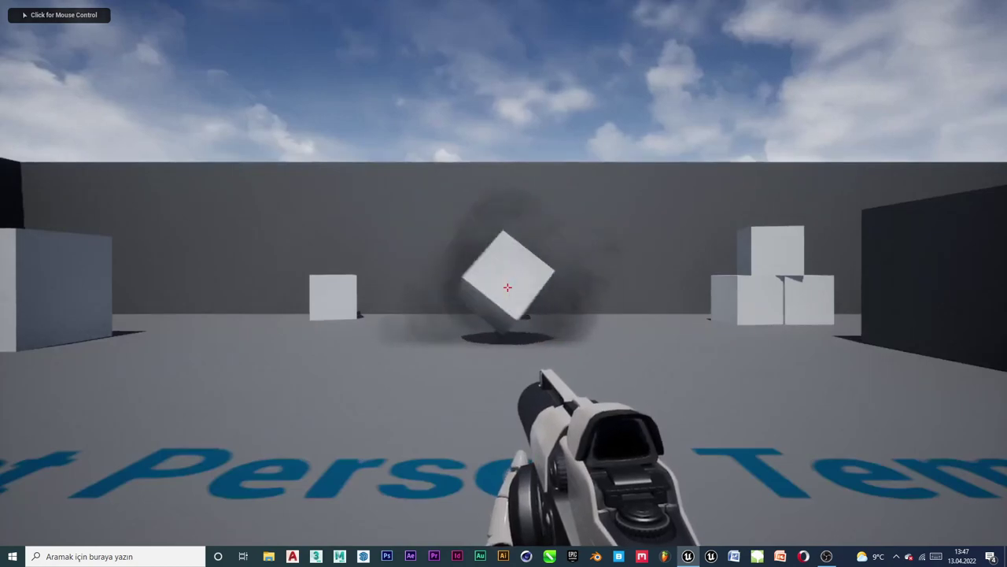
Fire repeated projectiles at the cubes and walls to see the bigger explosions
{"action": "left_click", "coordinate": [507, 287]}
{"action": "left_click", "coordinate": [507, 287]}
{"action": "left_click", "coordinate": [508, 288]}
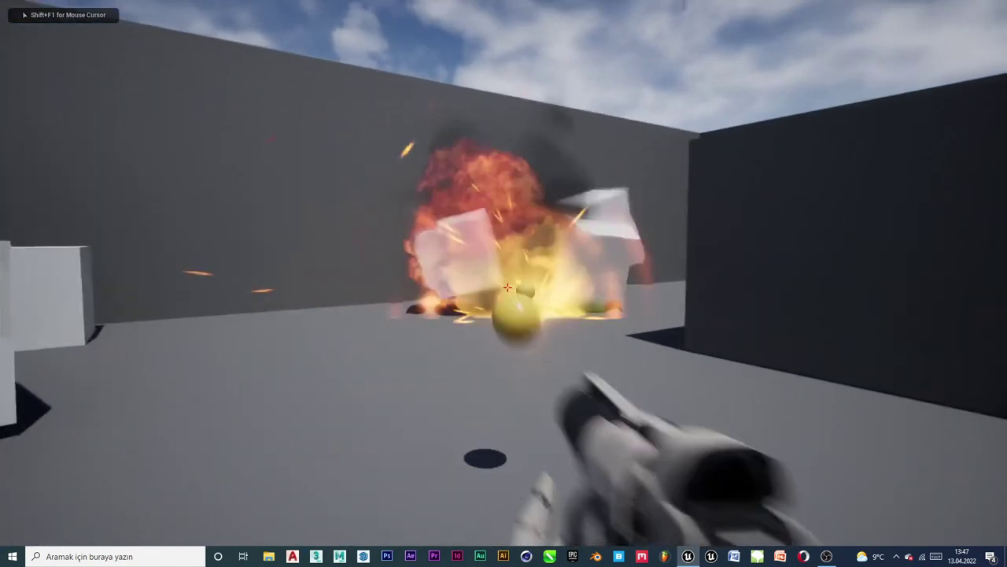
{"action": "left_click", "coordinate": [508, 287]}
{"action": "left_click", "coordinate": [508, 287]}
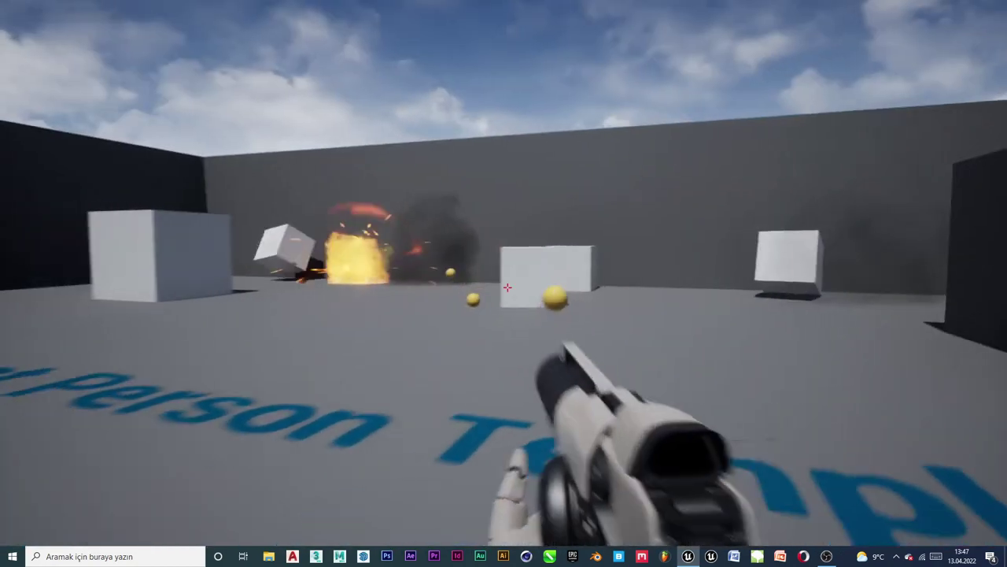
{"action": "left_click", "coordinate": [507, 287]}
{"action": "left_click", "coordinate": [508, 287]}
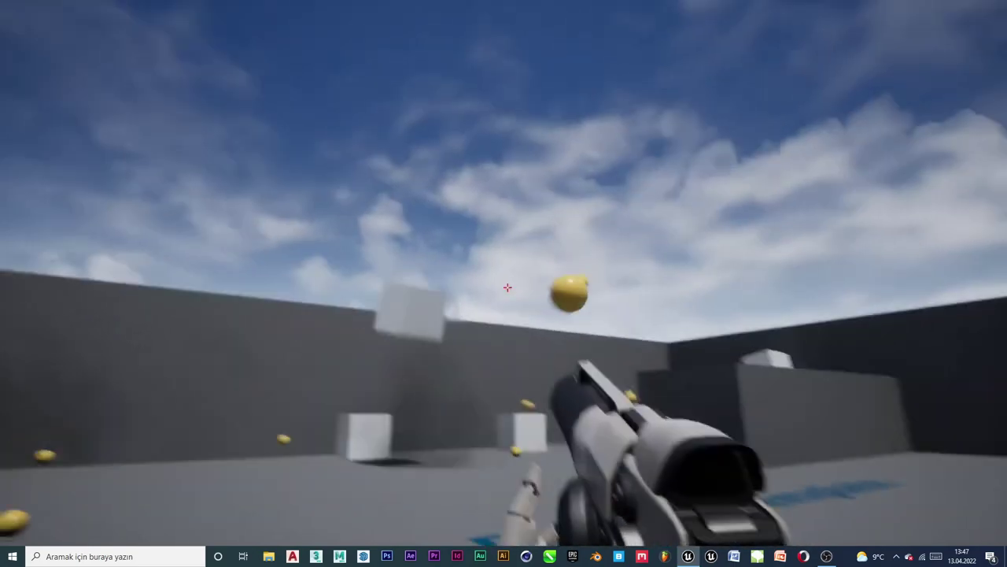
{"action": "left_click", "coordinate": [507, 288]}
{"action": "left_click", "coordinate": [508, 287]}
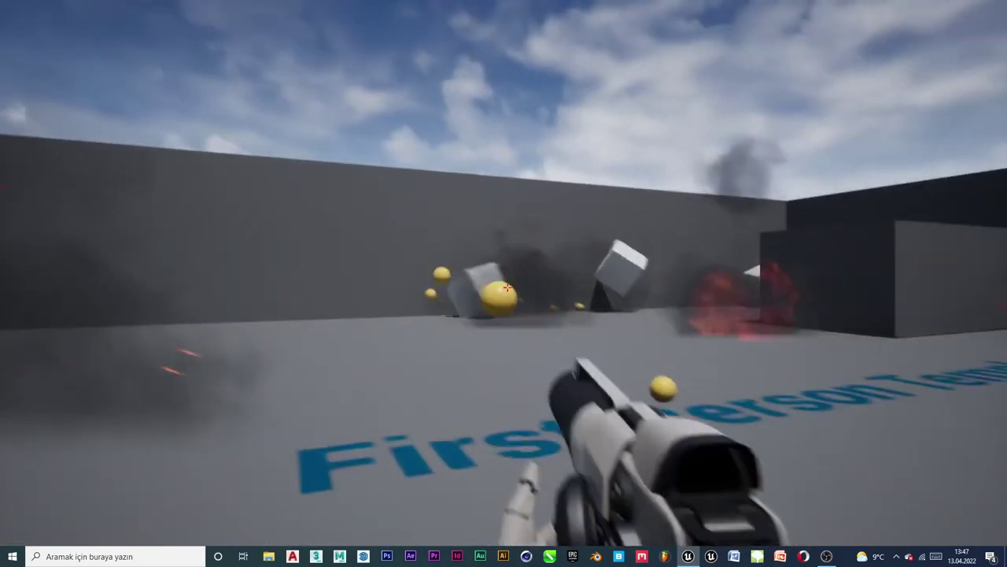
Stop play, restore the editor layout, and go back to the FirstPersonProjectile Blueprint
{"action": "key", "text": "Escape"}
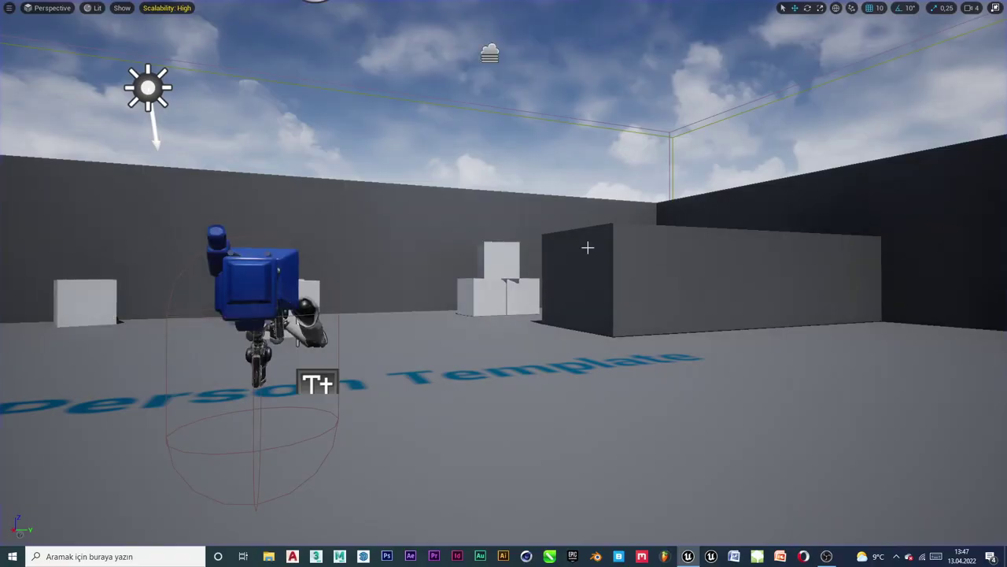
{"action": "key", "text": "F11"}
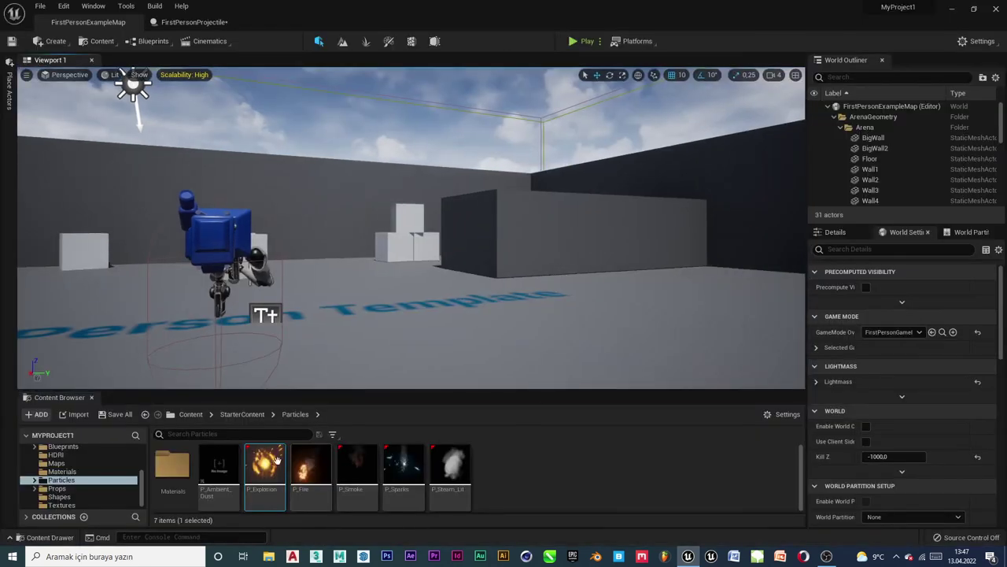
{"action": "left_click", "coordinate": [186, 24]}
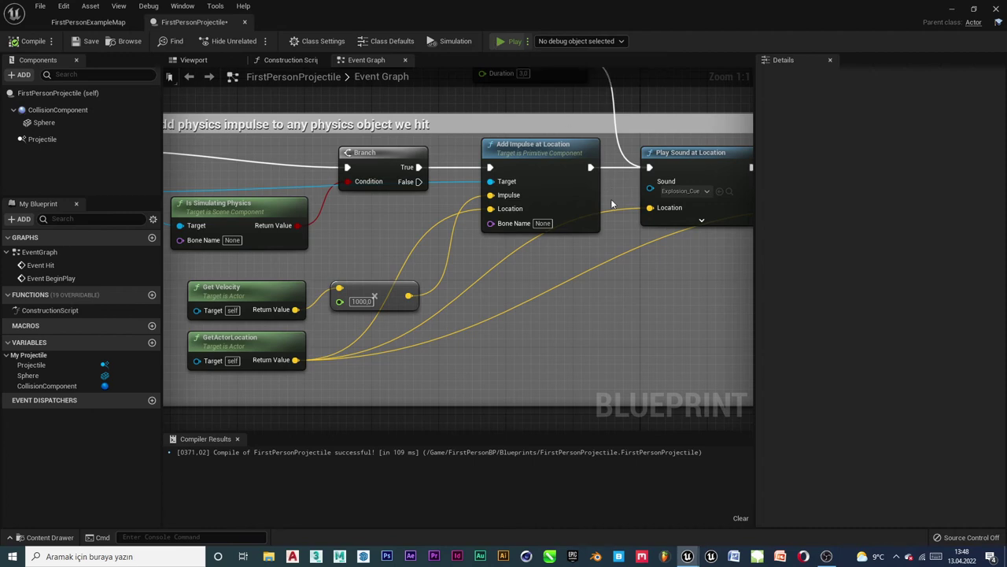
Launch a game preview from the Blueprint and shoot the cubes with enlarged explosions
{"action": "key", "text": "alt+p"}
{"action": "left_click", "coordinate": [509, 304]}
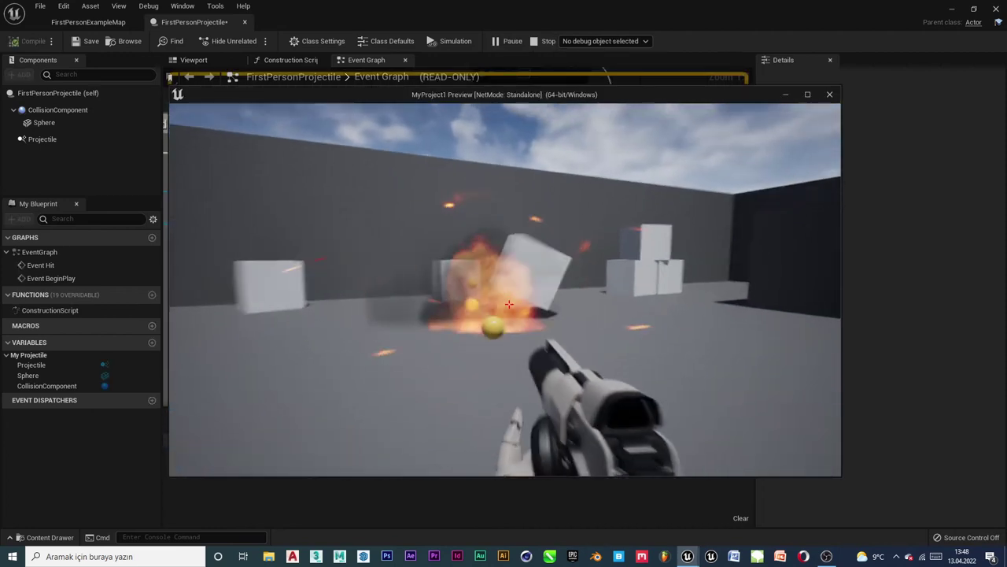
{"action": "left_click", "coordinate": [509, 304]}
{"action": "left_click", "coordinate": [509, 304]}
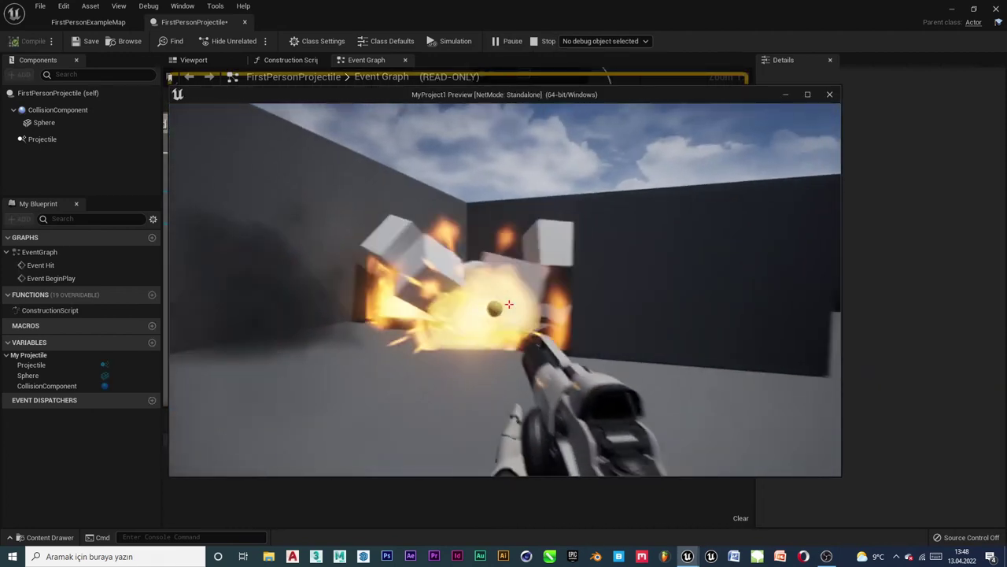
{"action": "left_click", "coordinate": [509, 304]}
{"action": "left_click", "coordinate": [510, 304]}
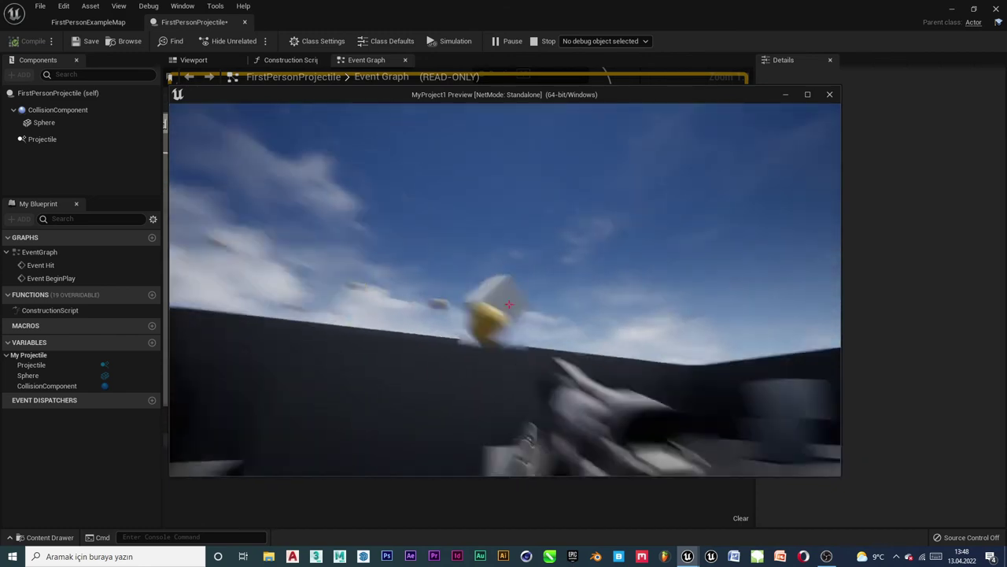
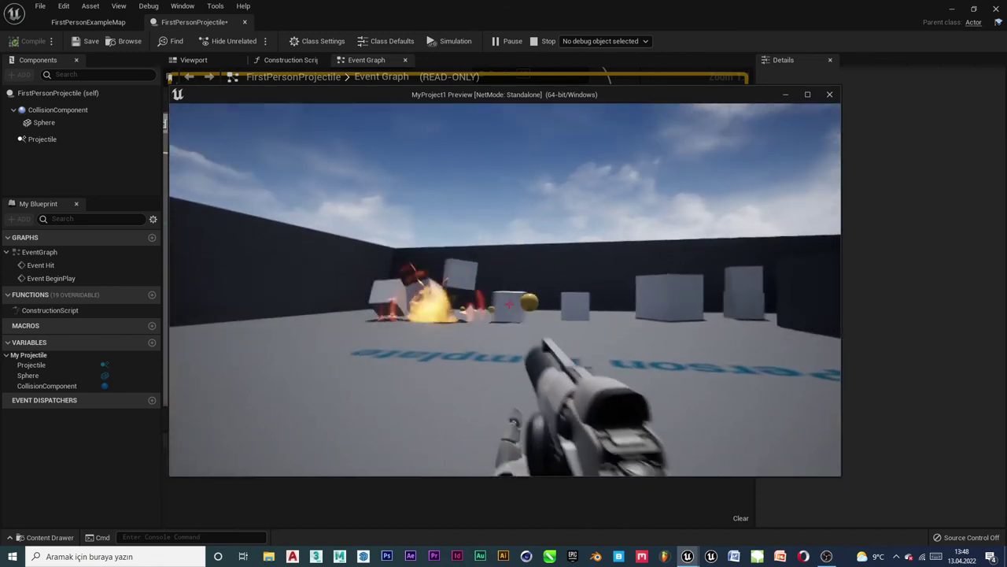
Fire three more projectiles at the cubes and walls, then stop the play session
{"action": "left_click", "coordinate": [509, 304]}
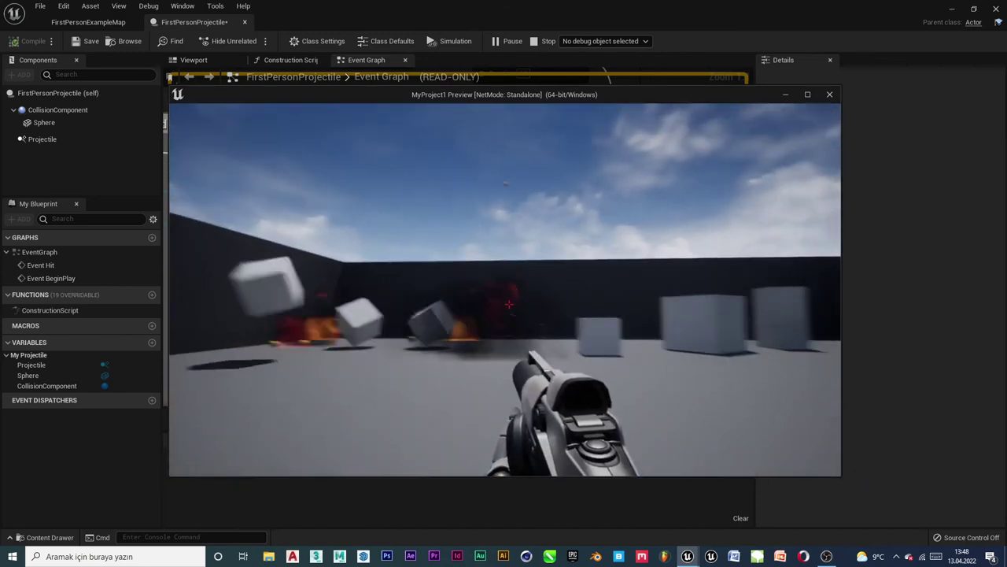
{"action": "left_click", "coordinate": [509, 304]}
{"action": "left_click", "coordinate": [509, 304]}
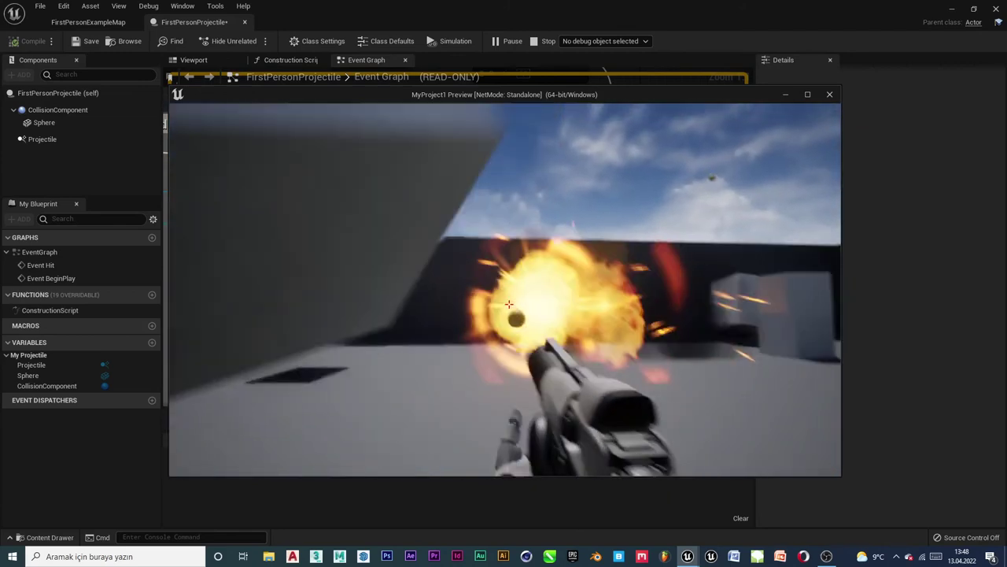
{"action": "key", "text": "Escape"}
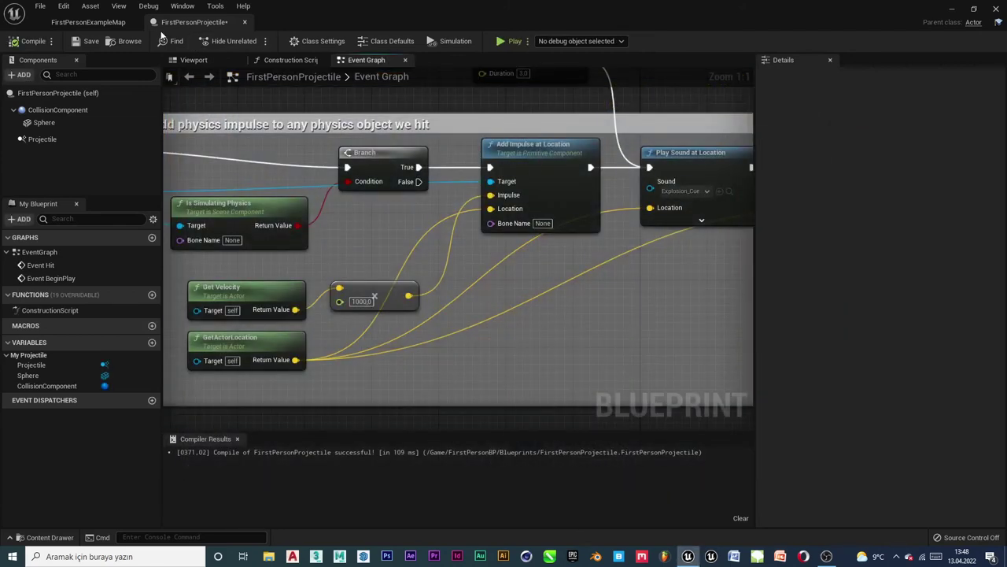
Switch from the projectile's Viewport to the FirstPersonExampleMap level and start playing it
{"action": "left_click", "coordinate": [189, 59]}
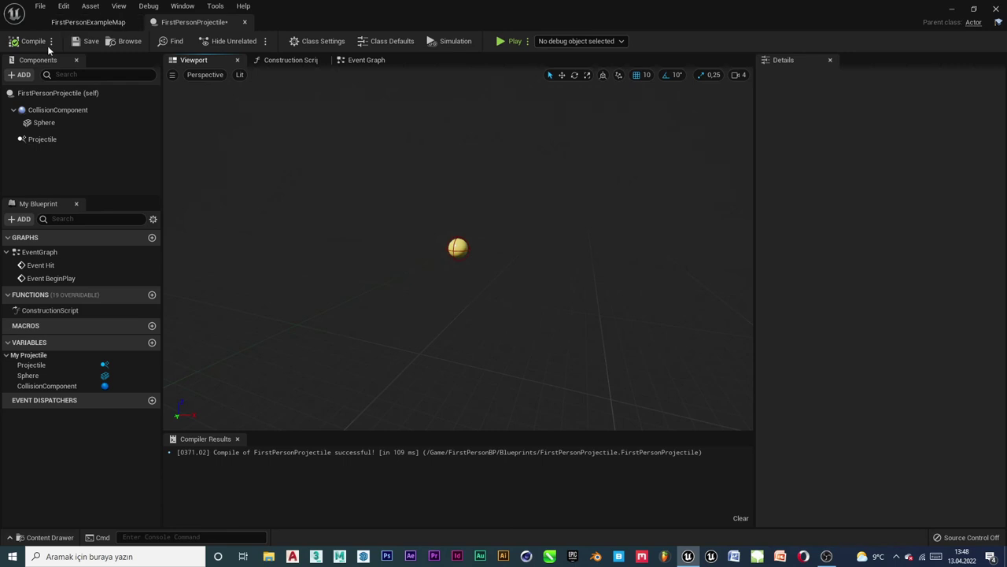
{"action": "left_click", "coordinate": [88, 24]}
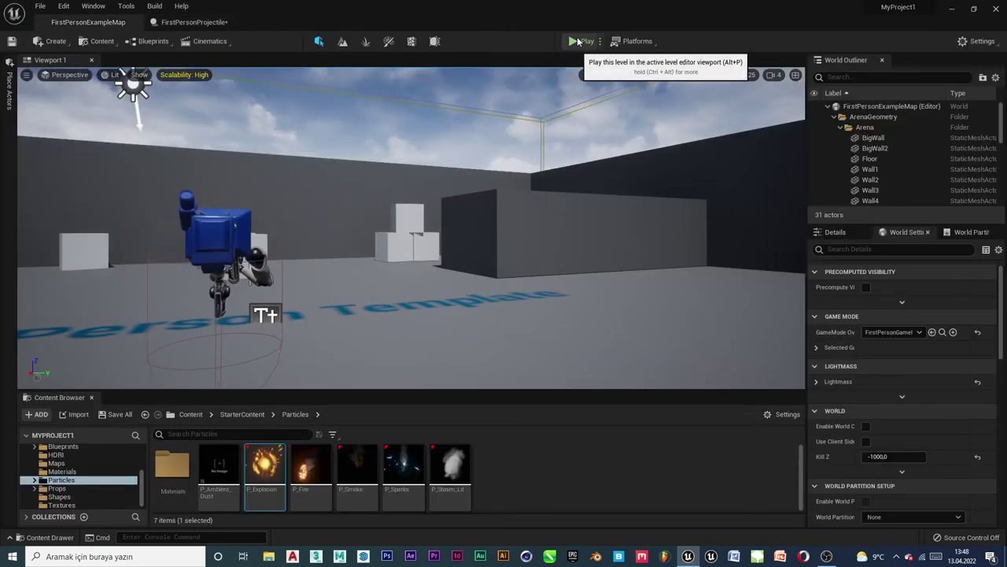
{"action": "left_click", "coordinate": [579, 41]}
Take control of the game fullscreen with F11 and fire projectiles at the cubes to see them explode
{"action": "left_click", "coordinate": [546, 179]}
{"action": "key", "text": "F11"}
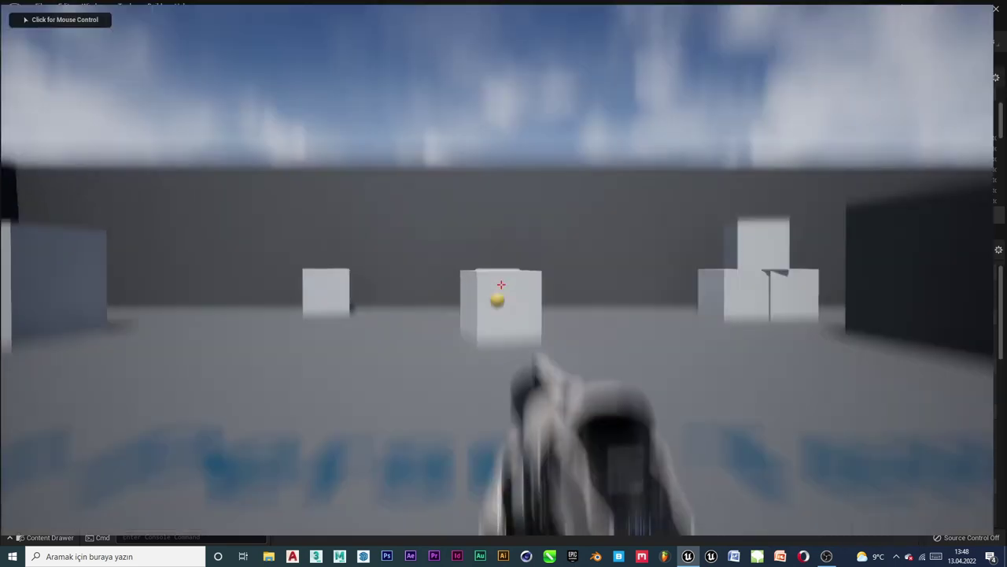
{"action": "left_click", "coordinate": [507, 287]}
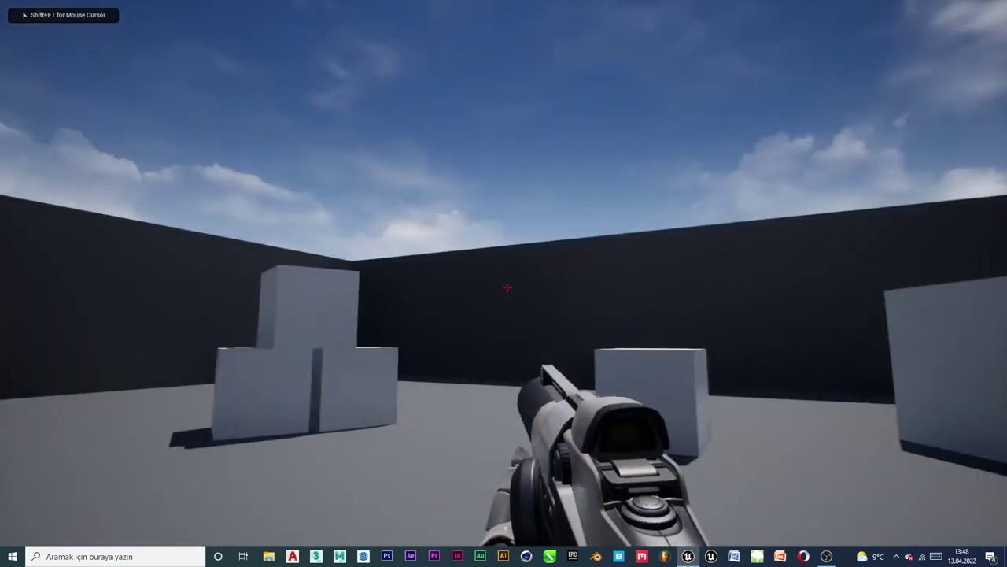
{"action": "left_click", "coordinate": [507, 287]}
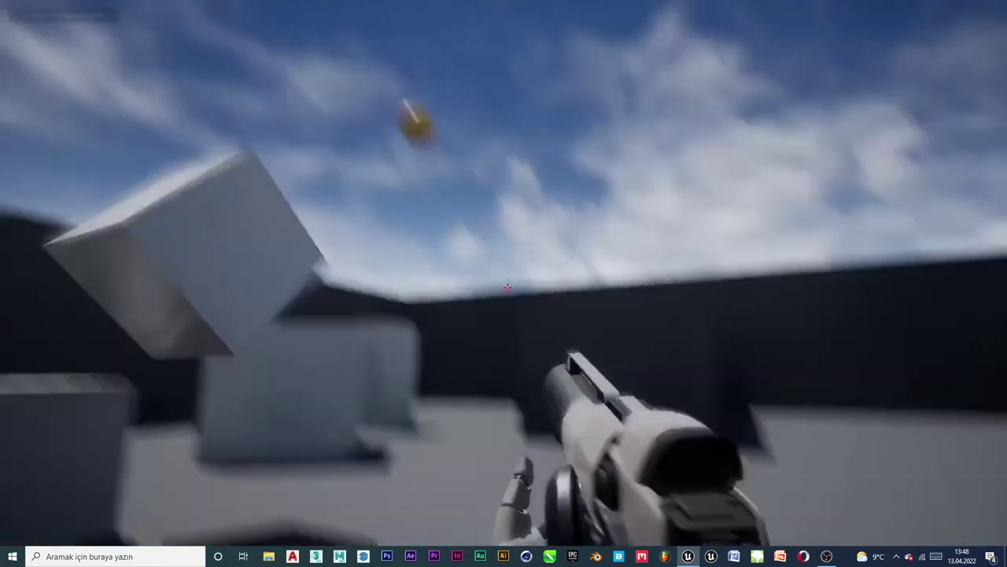
{"action": "left_click", "coordinate": [507, 287]}
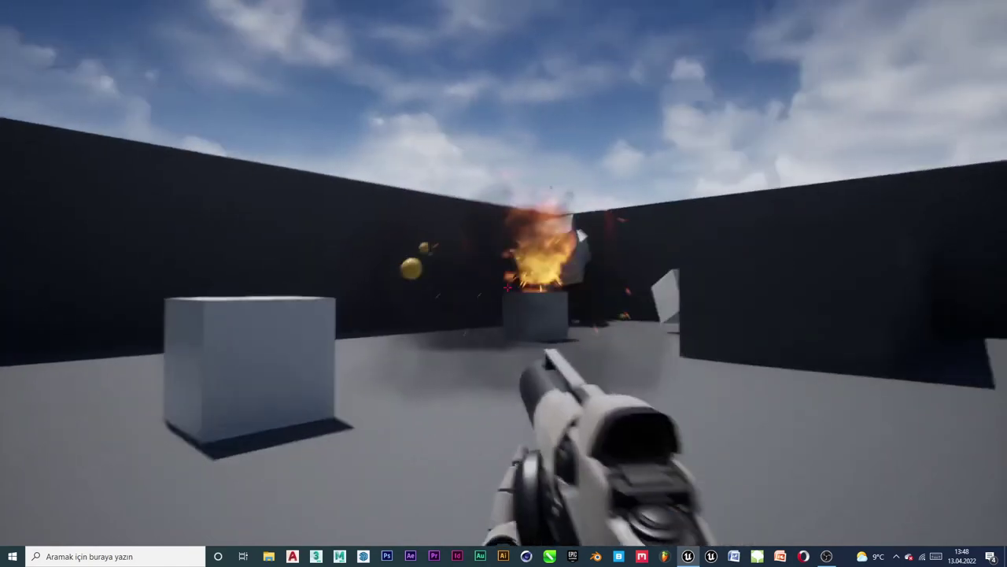
{"action": "left_click", "coordinate": [507, 287]}
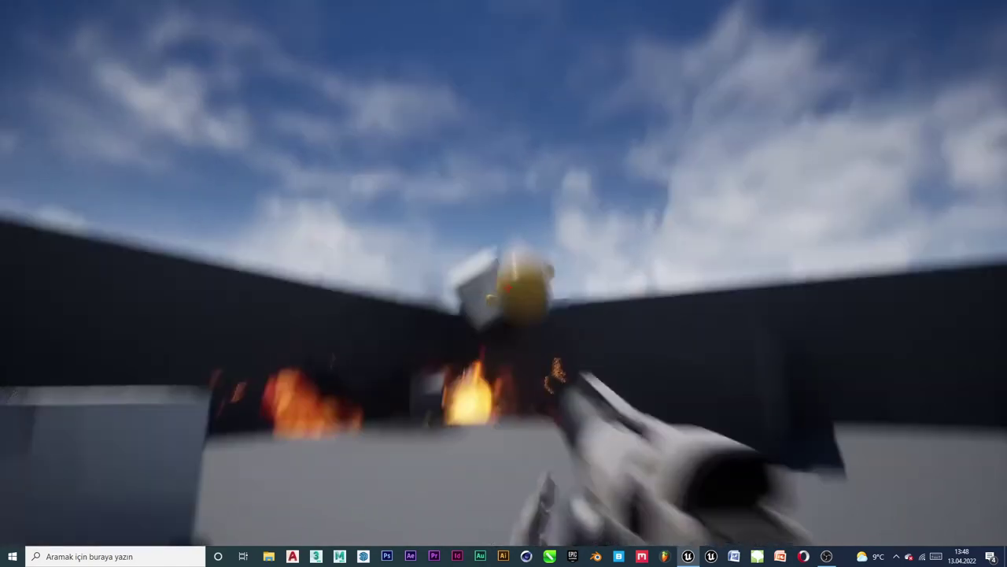
{"action": "left_click", "coordinate": [507, 287]}
{"action": "left_click", "coordinate": [506, 288]}
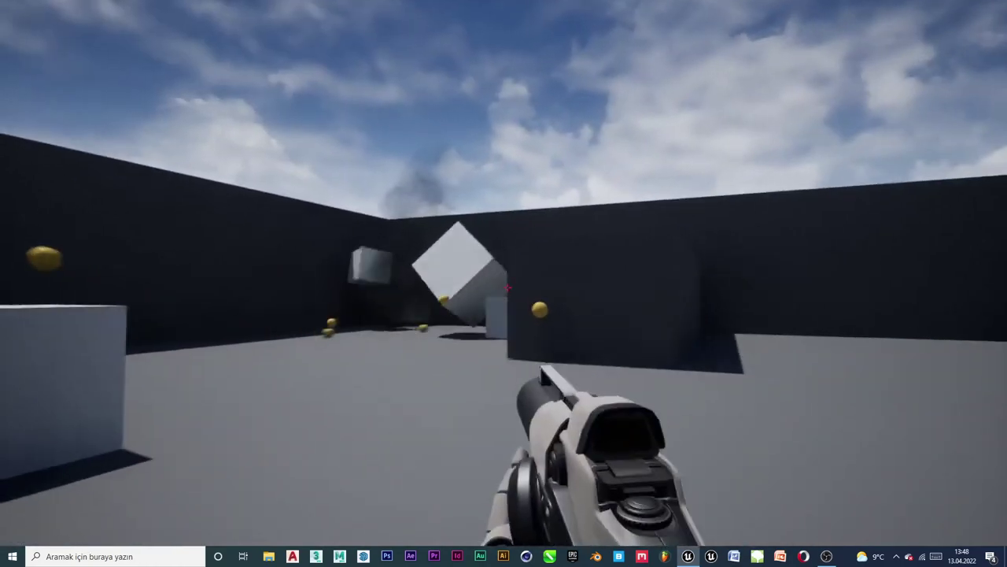
{"action": "left_click", "coordinate": [507, 288]}
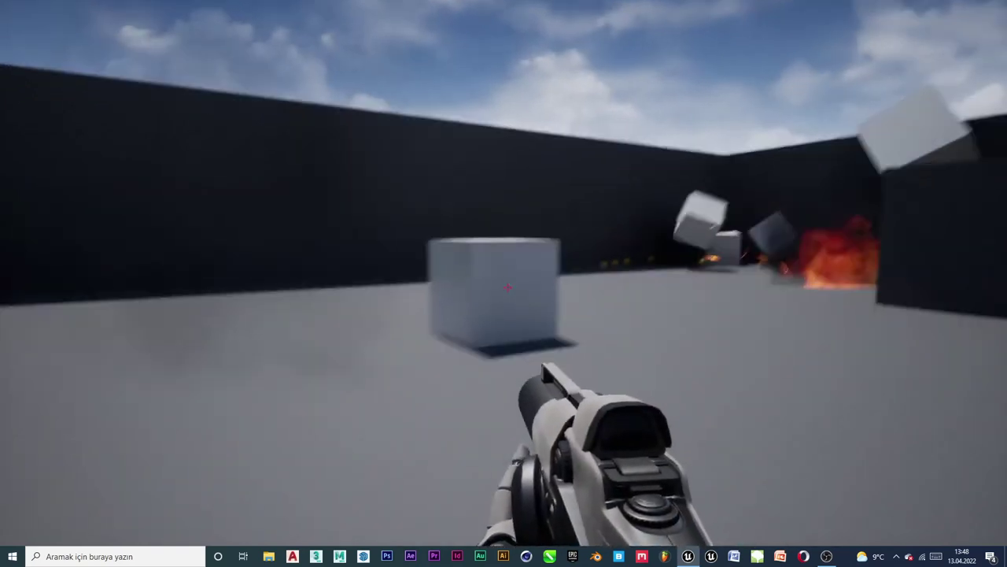
{"action": "left_click", "coordinate": [507, 287]}
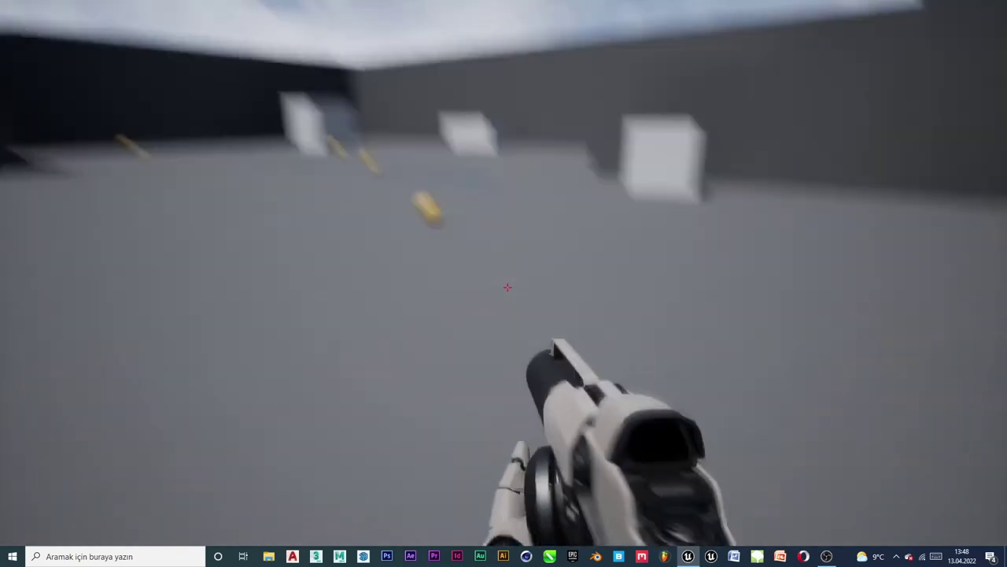
{"action": "left_click", "coordinate": [508, 287]}
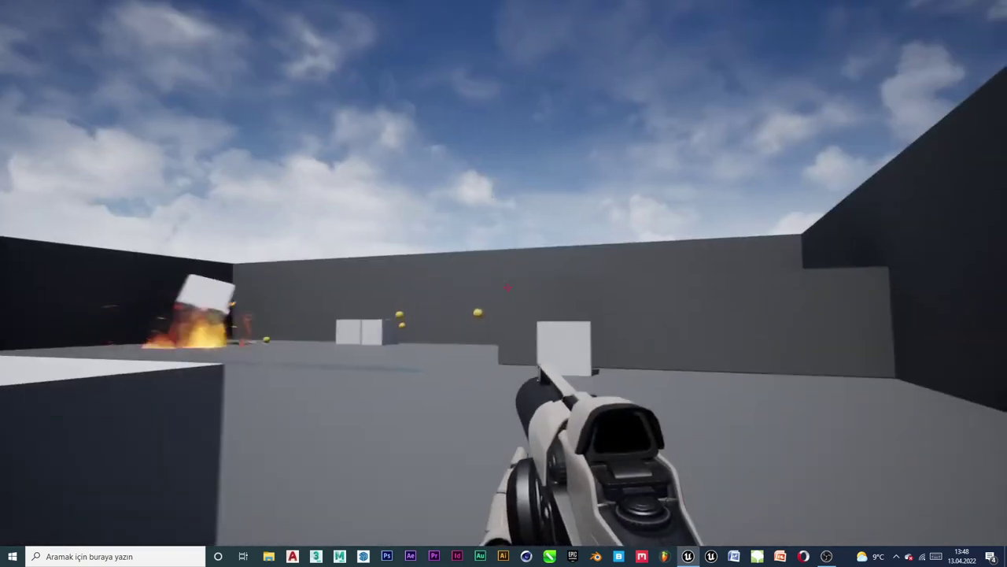
{"action": "left_click", "coordinate": [508, 288]}
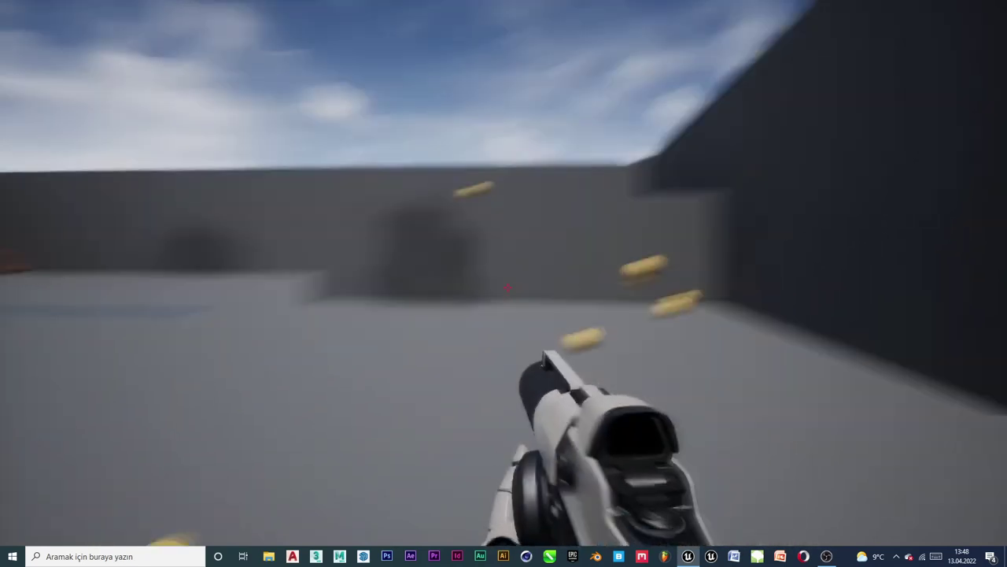
{"action": "left_click", "coordinate": [508, 288]}
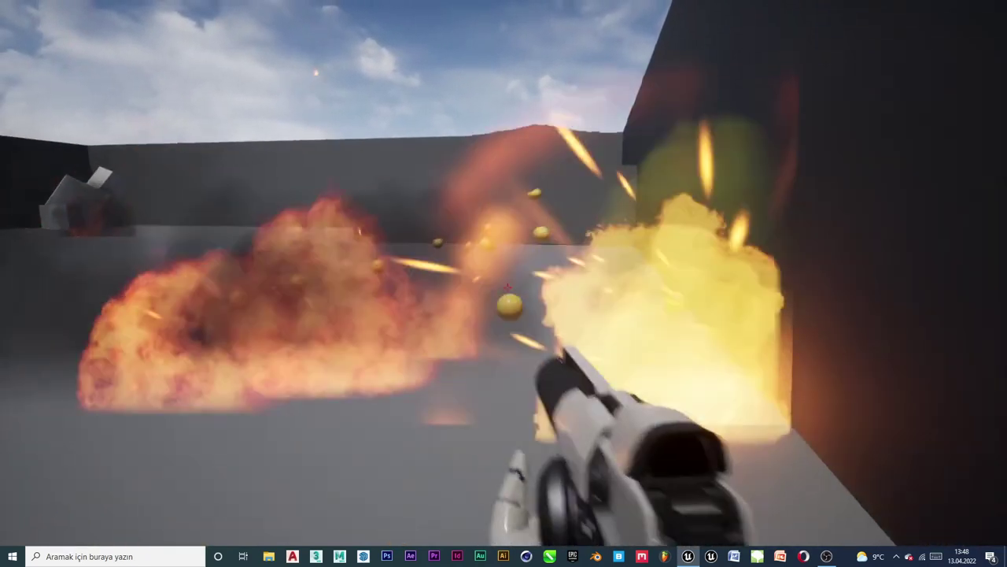
{"action": "left_click", "coordinate": [507, 288]}
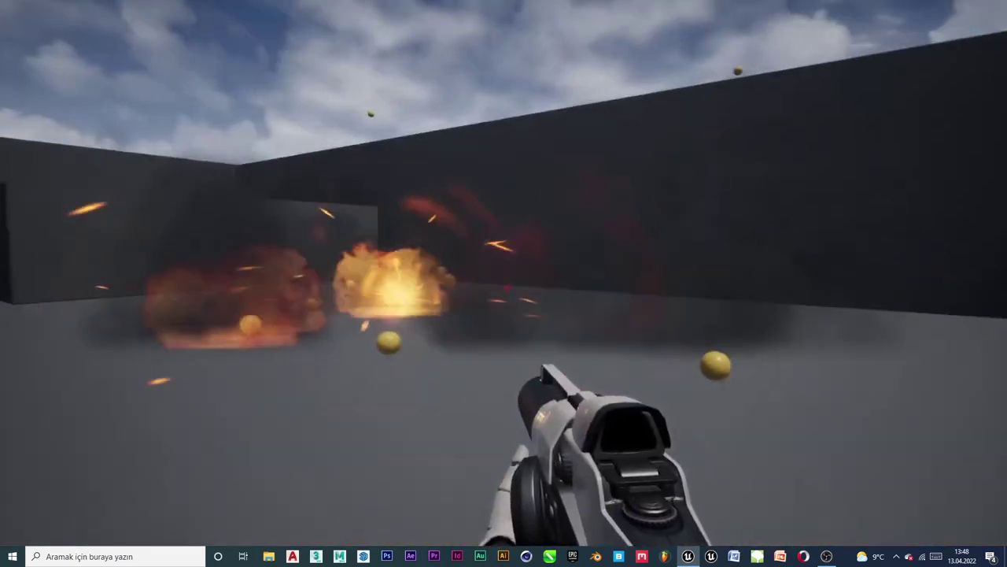
Keep firing at the floor, walls, corners and cubes, confirming each impact explodes and scatters cubes
{"action": "left_click", "coordinate": [507, 288]}
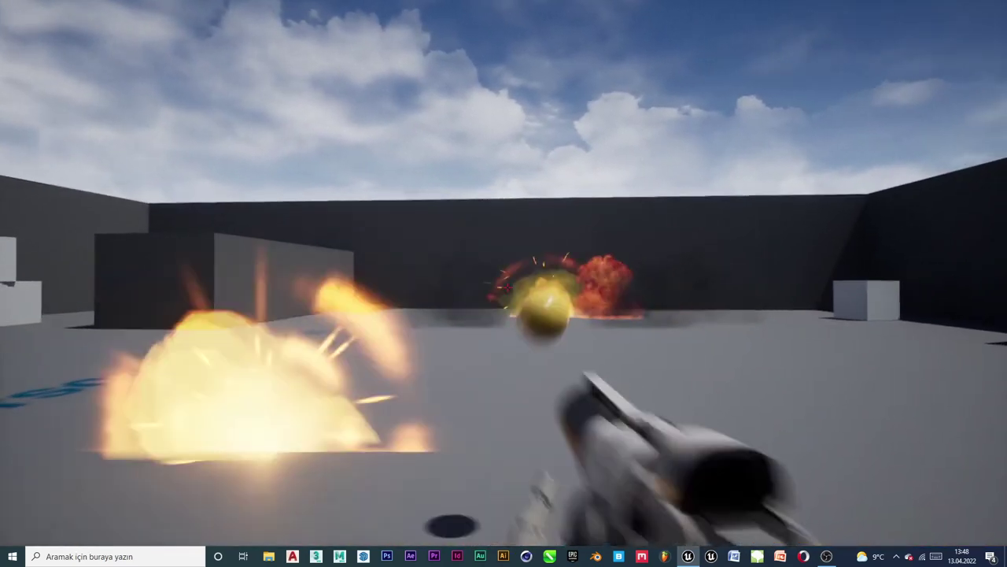
{"action": "left_click", "coordinate": [508, 288]}
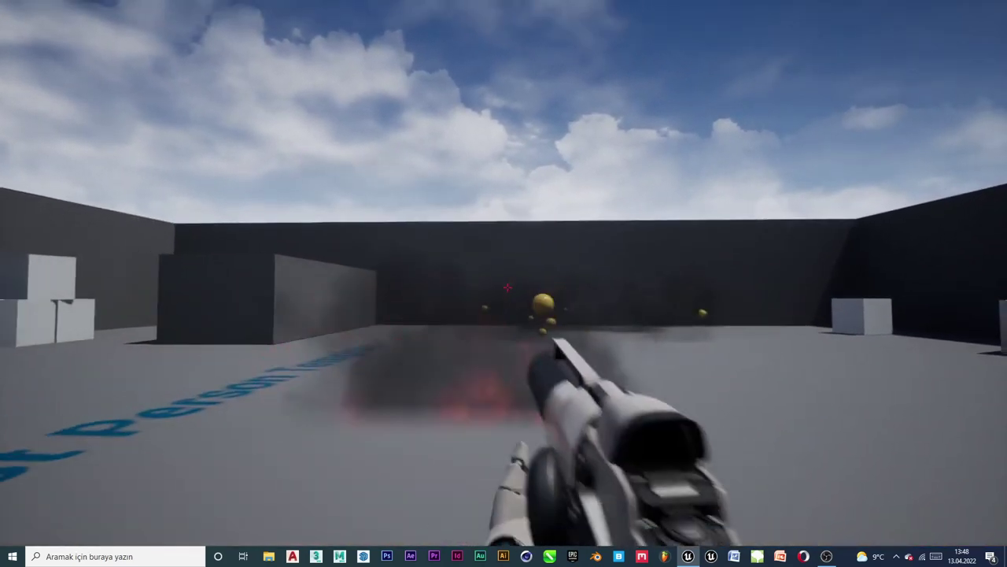
{"action": "left_click", "coordinate": [507, 288]}
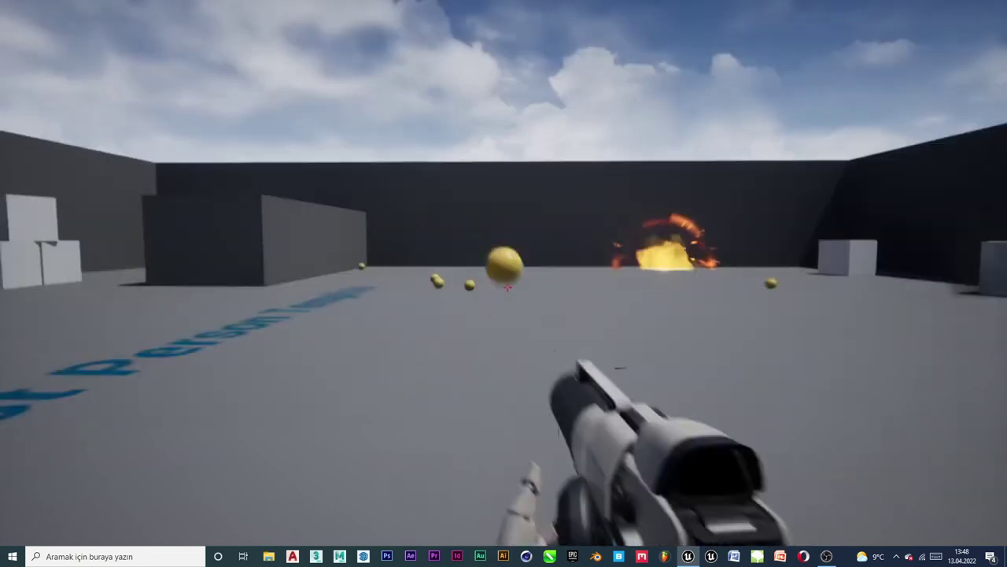
{"action": "left_click", "coordinate": [508, 288]}
{"action": "left_click", "coordinate": [508, 288]}
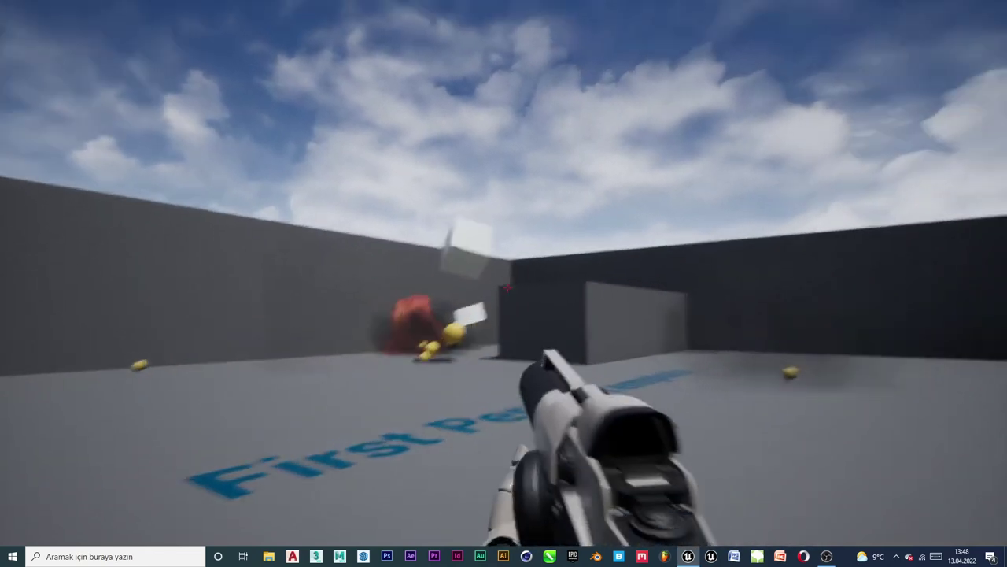
{"action": "left_click", "coordinate": [508, 288]}
{"action": "left_click", "coordinate": [507, 288]}
{"action": "left_click", "coordinate": [507, 288]}
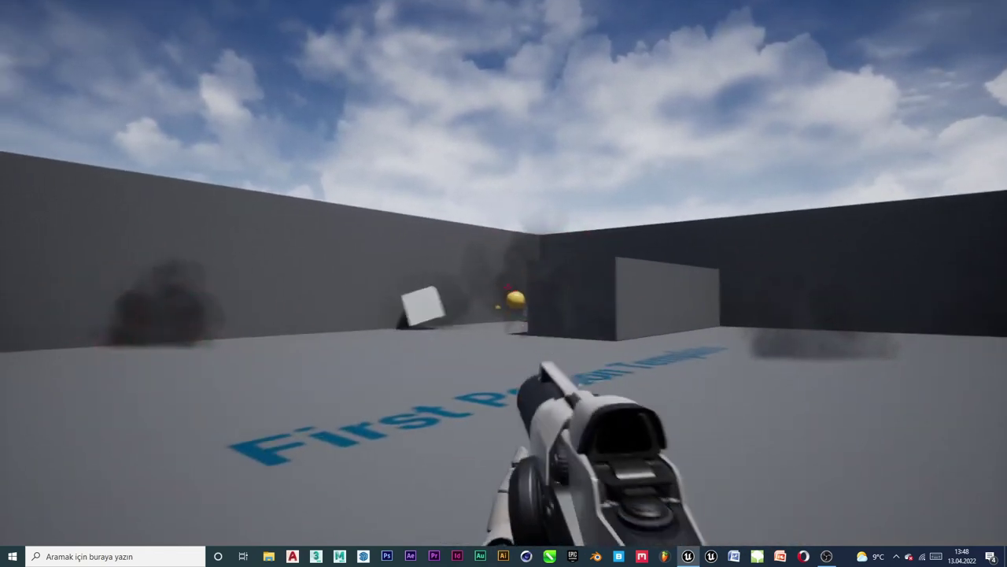
{"action": "left_click", "coordinate": [508, 288]}
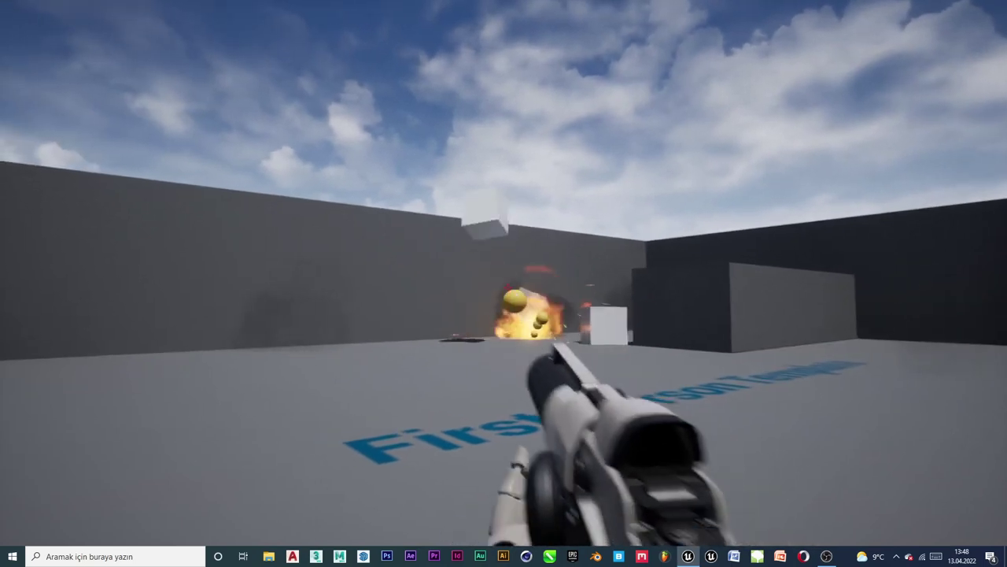
{"action": "left_click", "coordinate": [507, 288]}
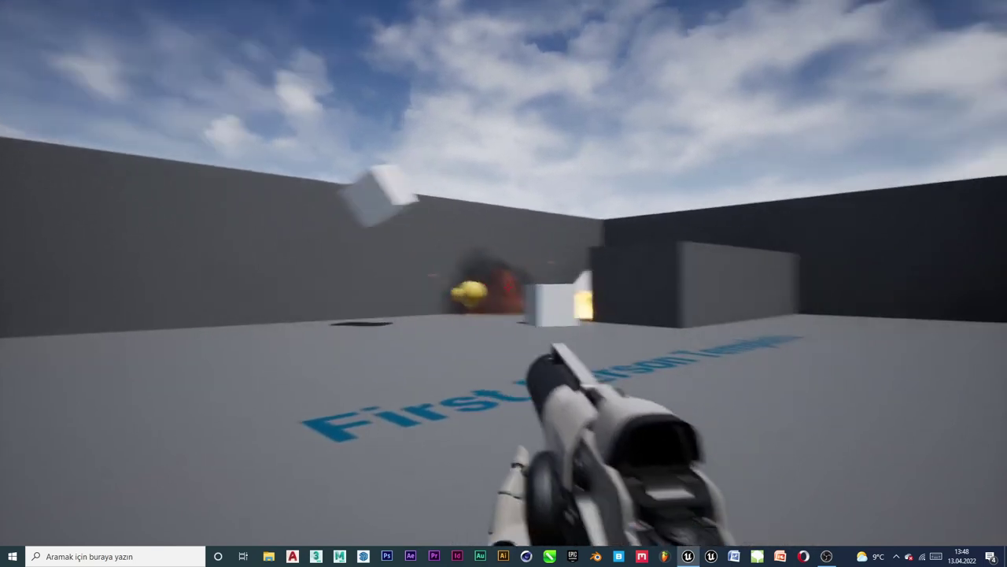
{"action": "left_click", "coordinate": [507, 288]}
{"action": "left_click", "coordinate": [508, 288]}
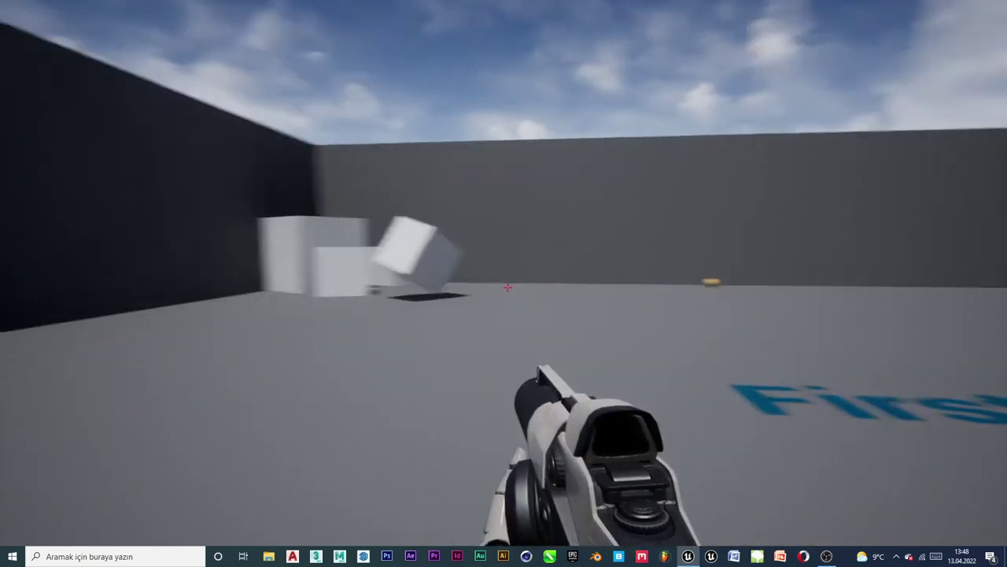
{"action": "left_click", "coordinate": [508, 288]}
{"action": "left_click", "coordinate": [507, 288]}
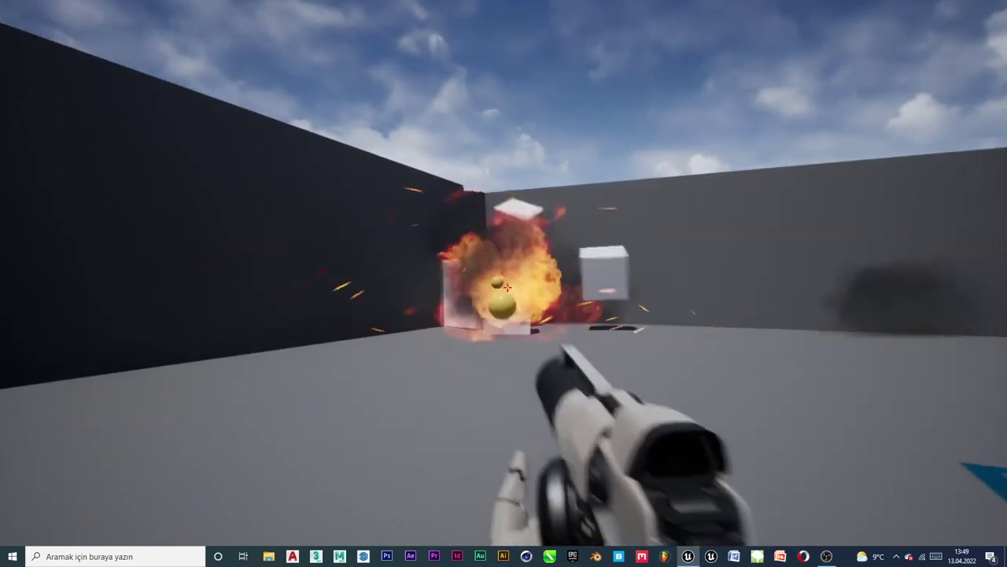
{"action": "left_click", "coordinate": [507, 288]}
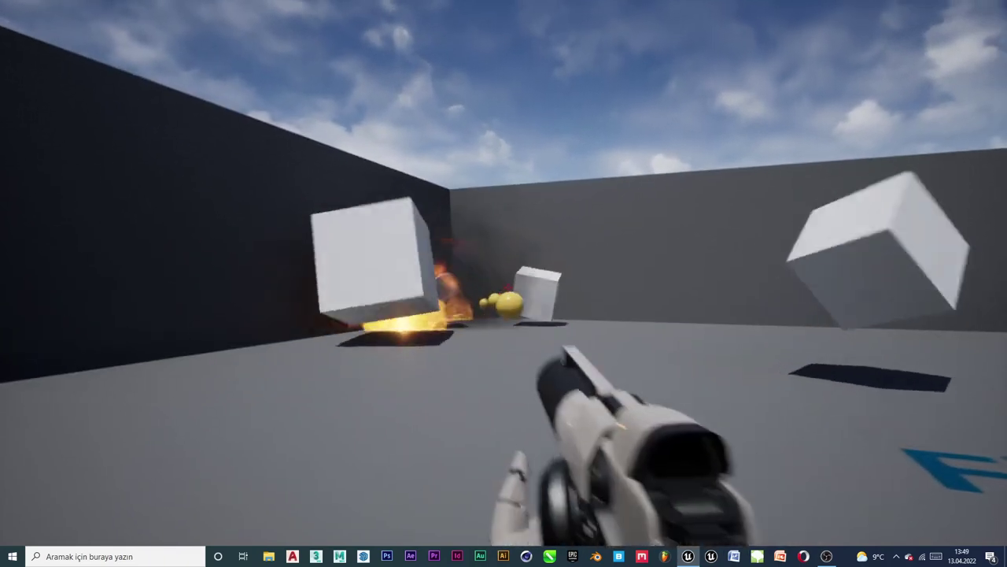
{"action": "left_click", "coordinate": [508, 288]}
End play, exit fullscreen, and go from Particles up to the Content folder's five project folders
{"action": "key", "text": "Escape"}
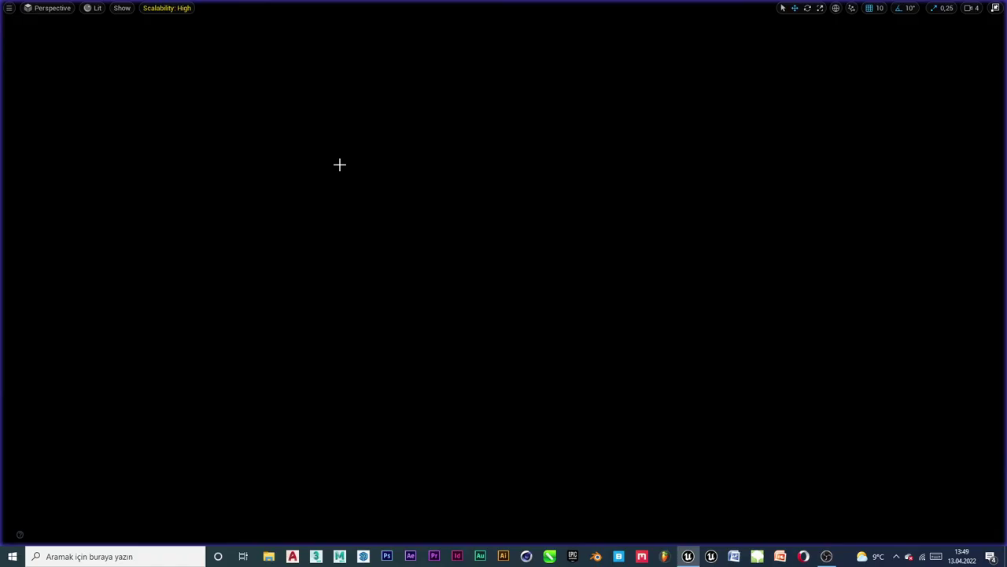
{"action": "key", "text": "F11"}
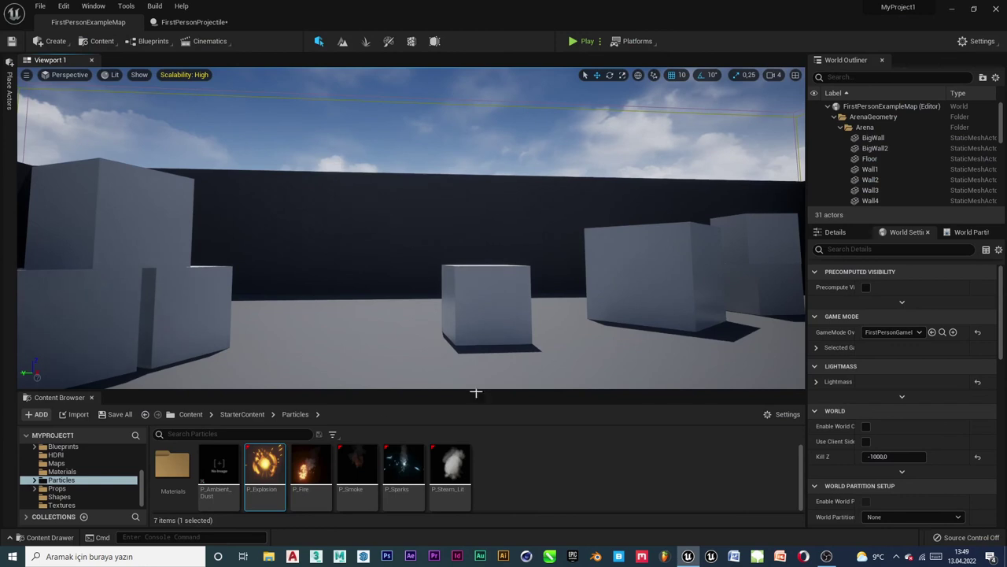
{"action": "left_click", "coordinate": [184, 409]}
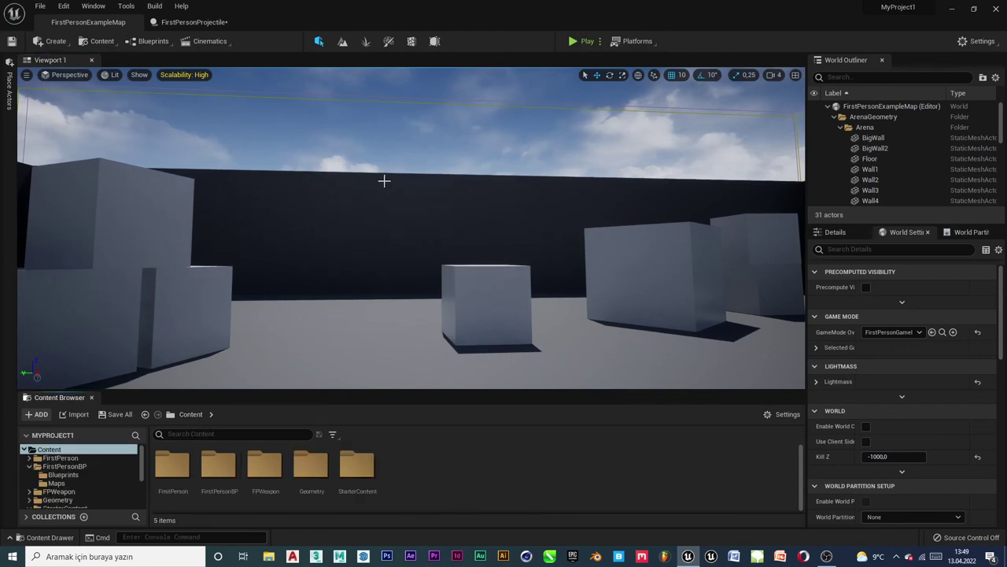